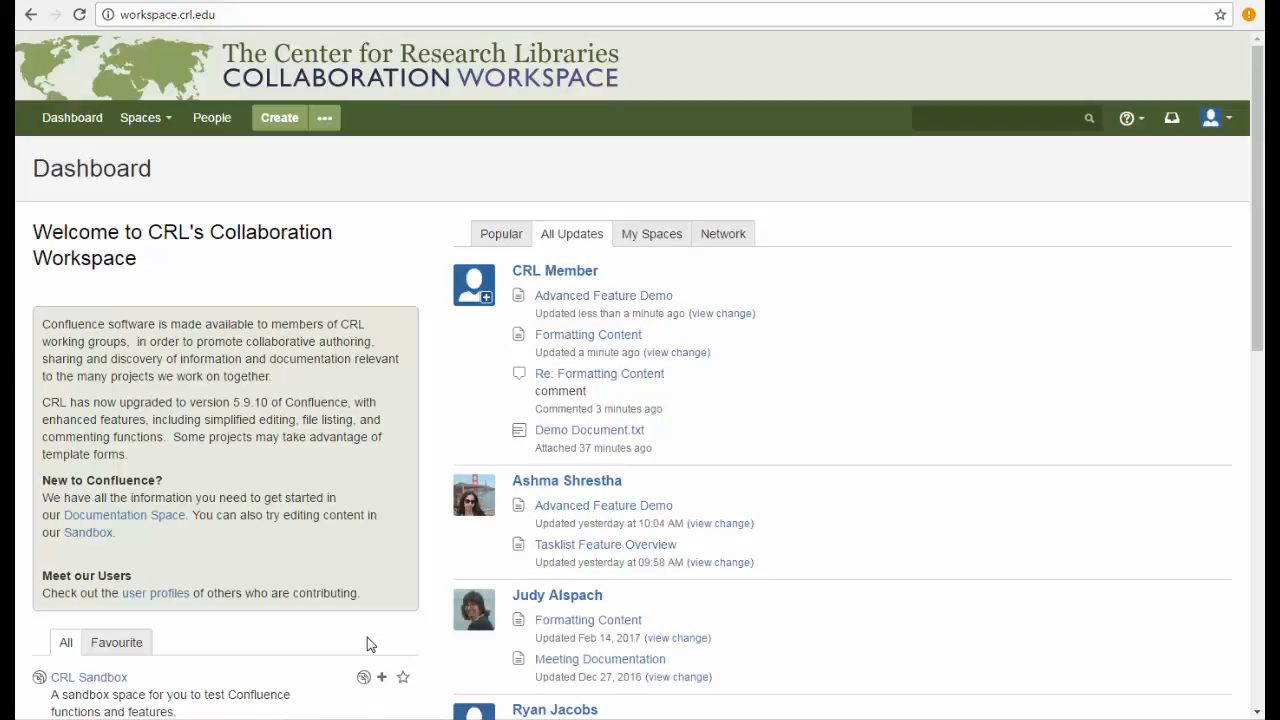
# Open the Advanced Feature Demo page in the CRL Sandbox space for editing.
pyautogui.click(98, 533)
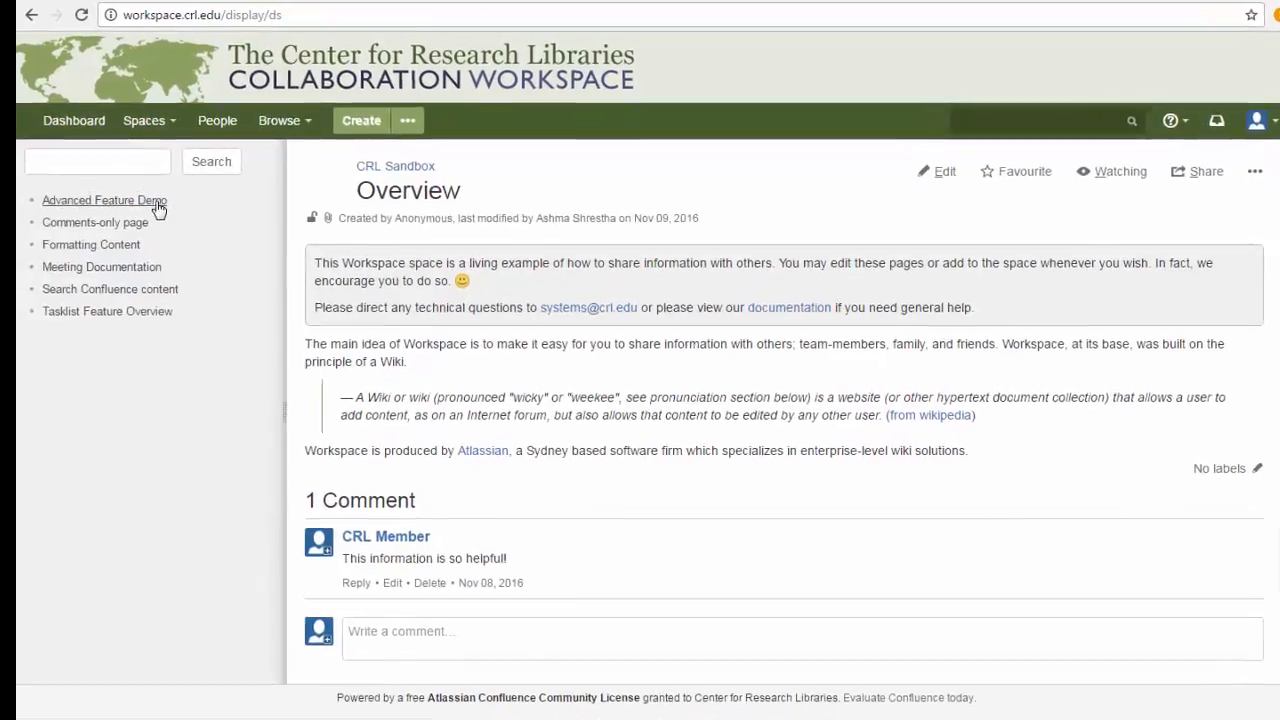
pyautogui.click(158, 203)
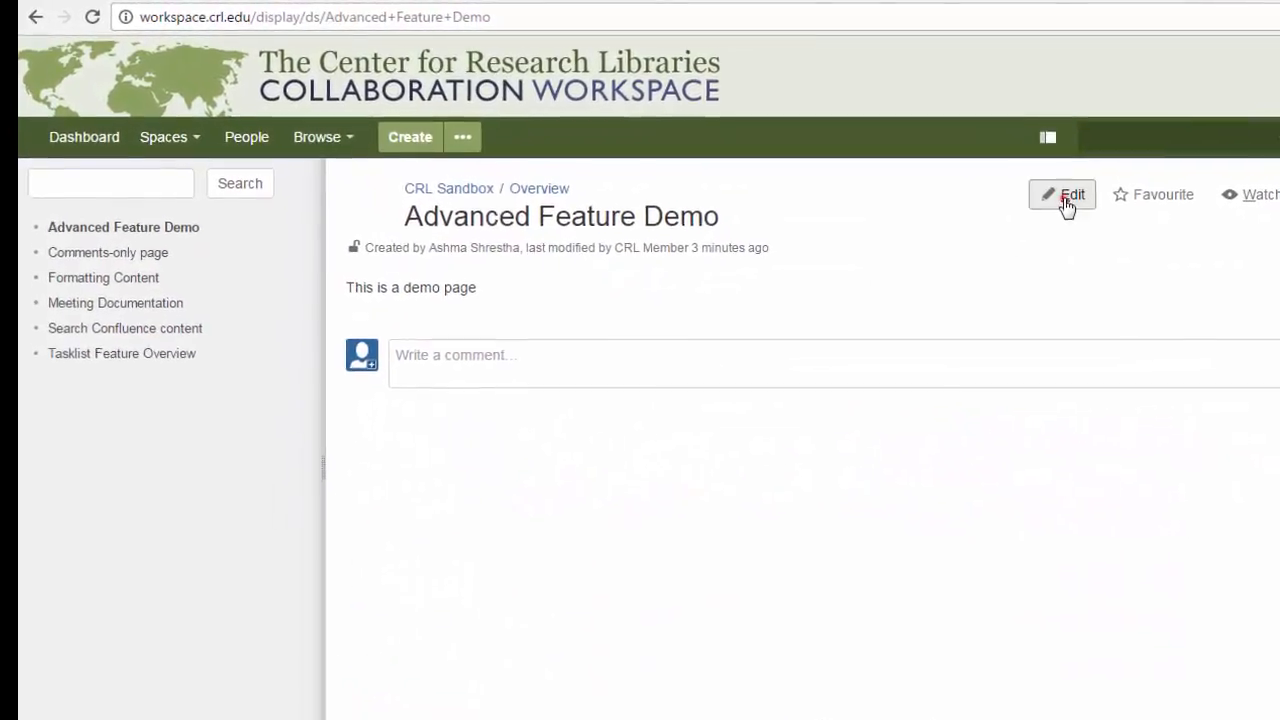
pyautogui.click(1066, 200)
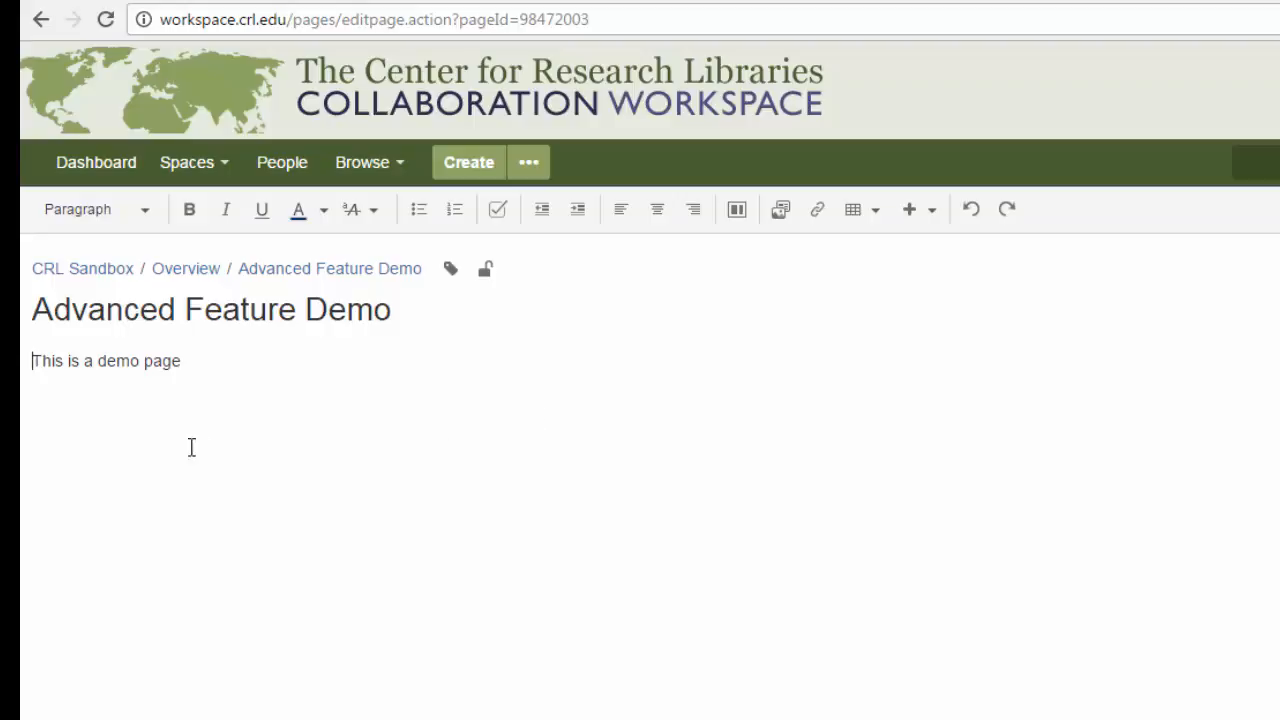
# View the paragraph and heading styles available for the page text.
pyautogui.click(146, 213)
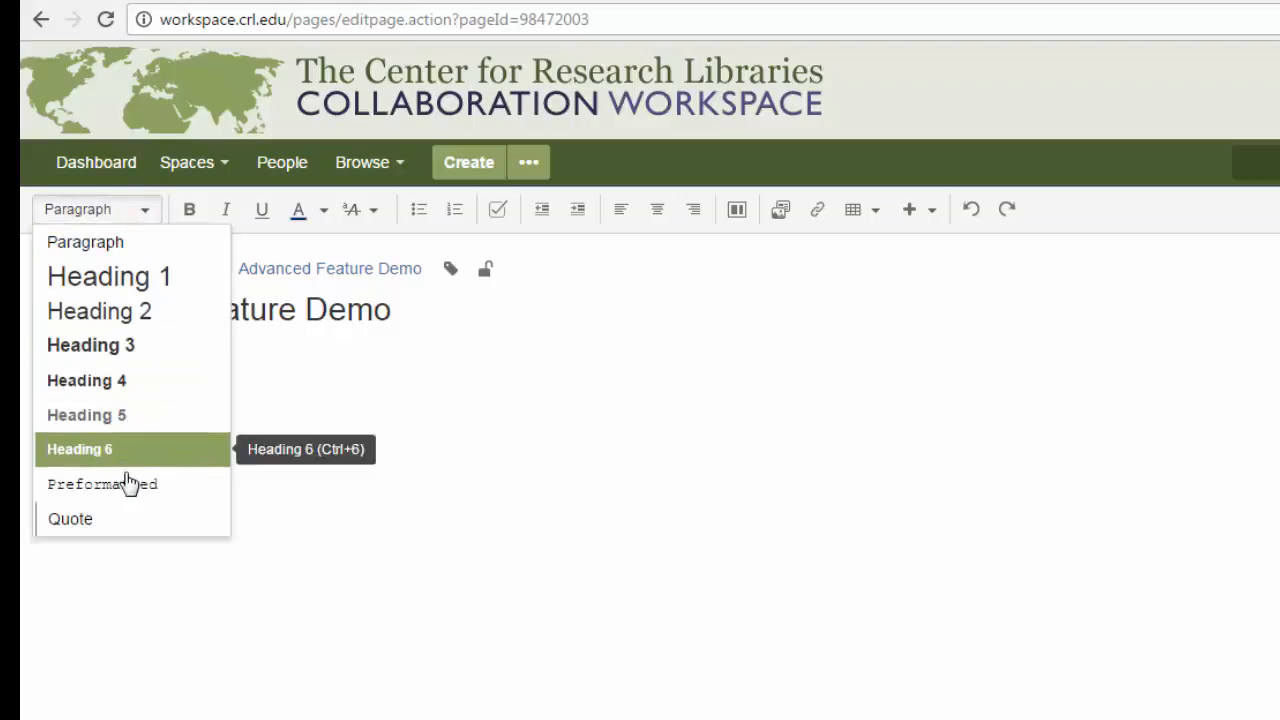
pyautogui.click(146, 214)
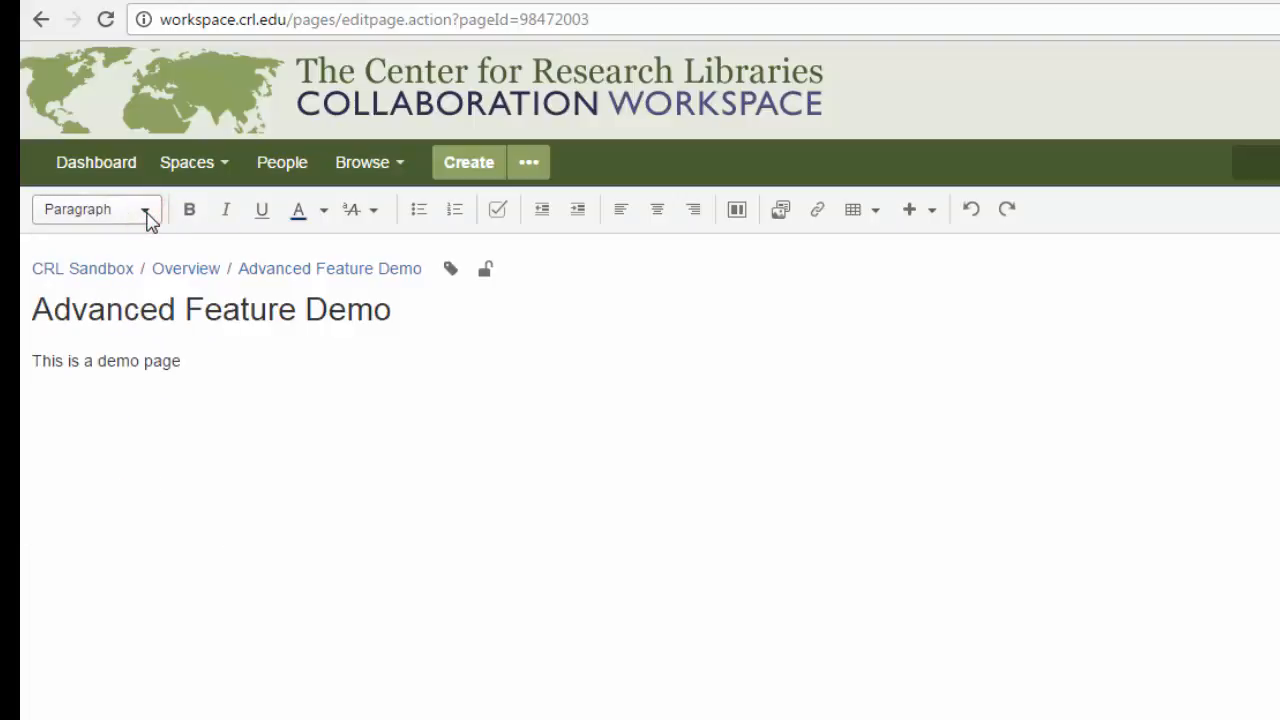
# Make the word "page" bold and italic and underline the word "demo" in the body sentence.
pyautogui.doubleClick(165, 362)
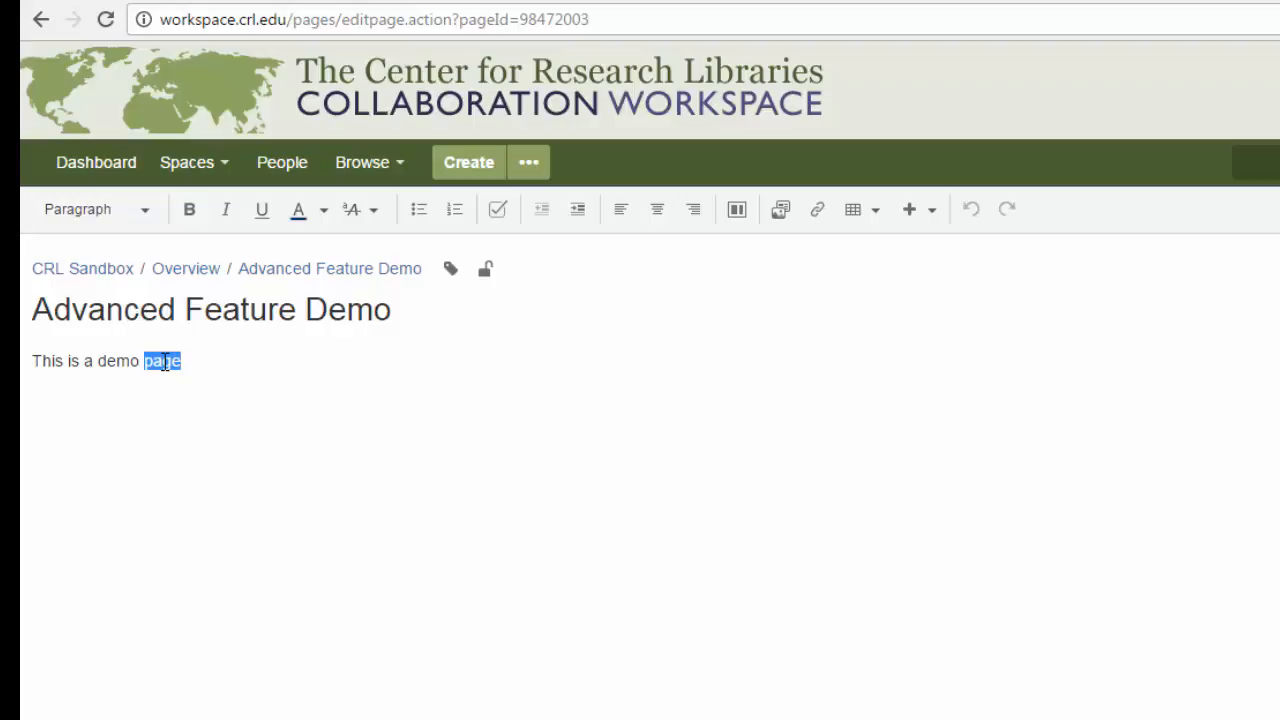
pyautogui.click(190, 214)
pyautogui.click(222, 216)
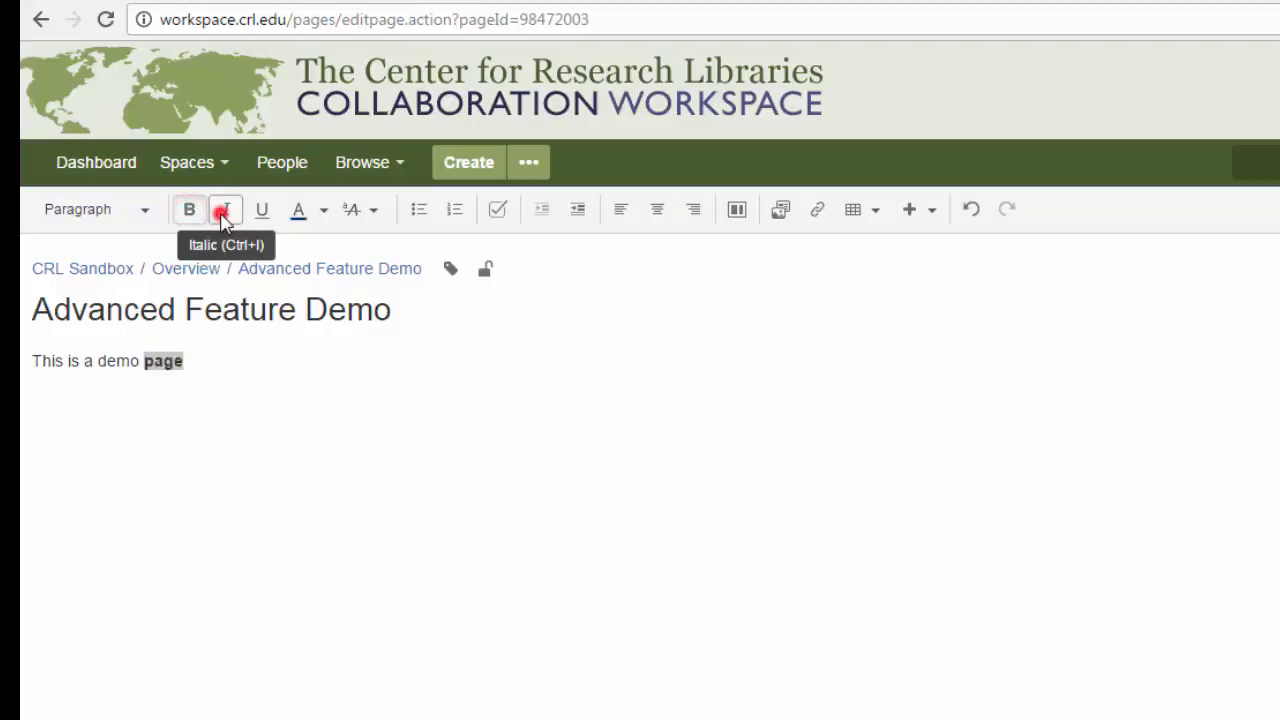
pyautogui.click(274, 371)
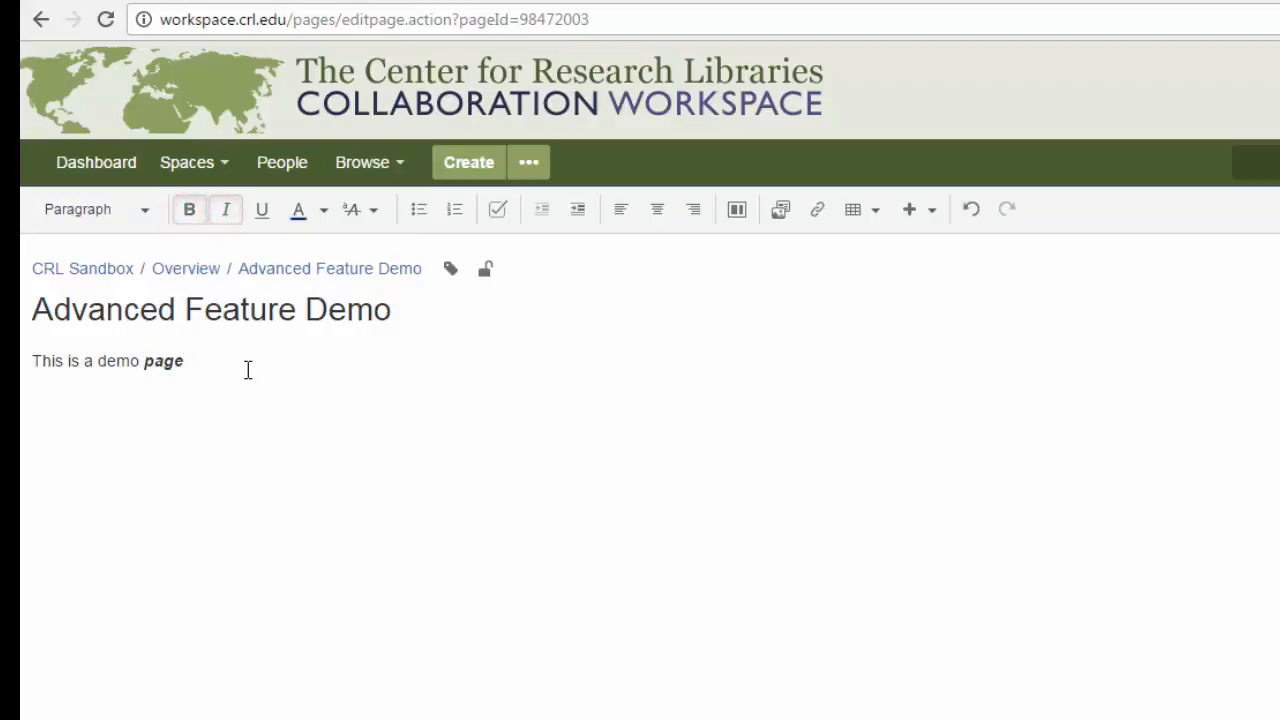
pyautogui.doubleClick(128, 359)
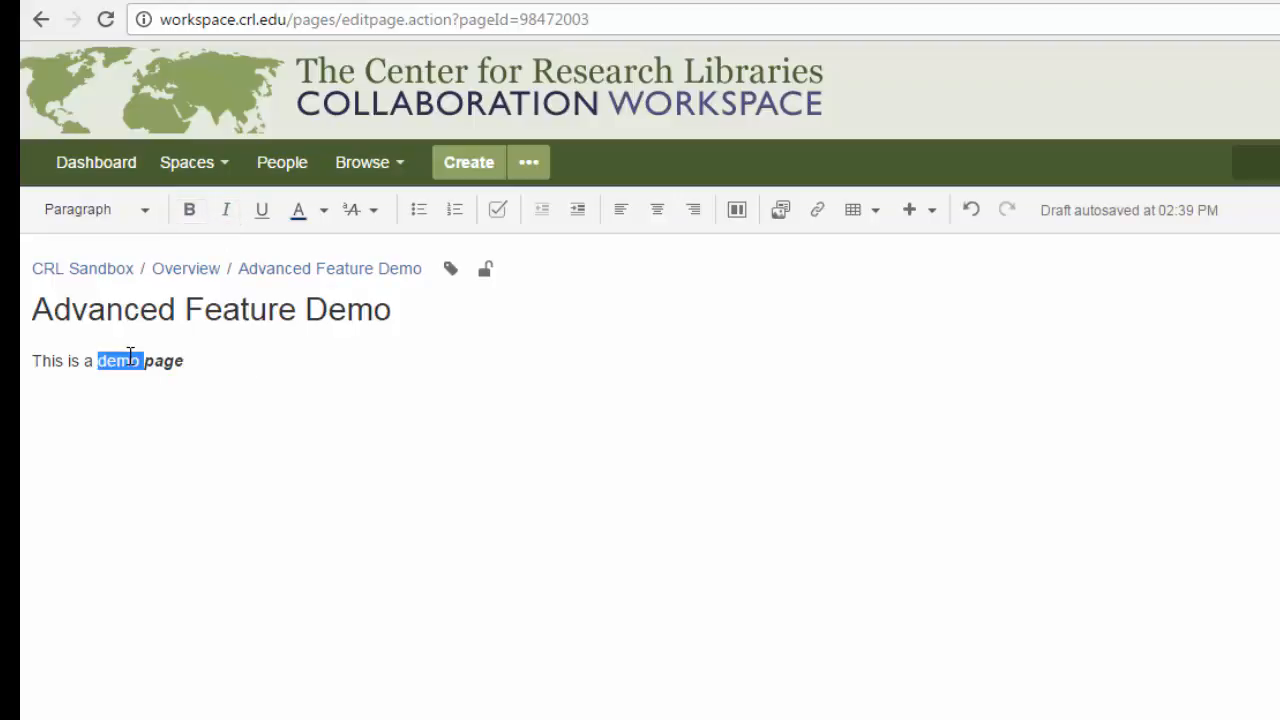
pyautogui.click(261, 211)
pyautogui.click(289, 356)
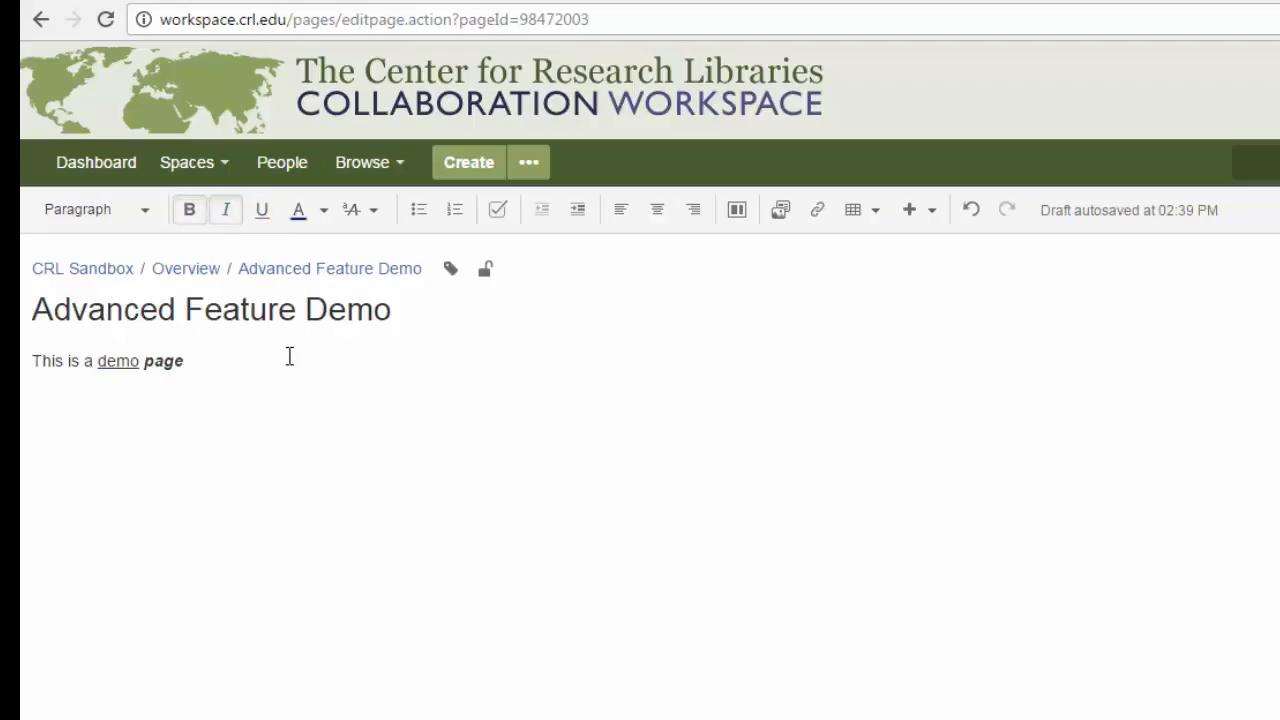
# Turn the body sentence into a bulleted list item and start a new unbulleted line below it.
pyautogui.moveTo(263, 366); pyautogui.dragTo(32, 362)
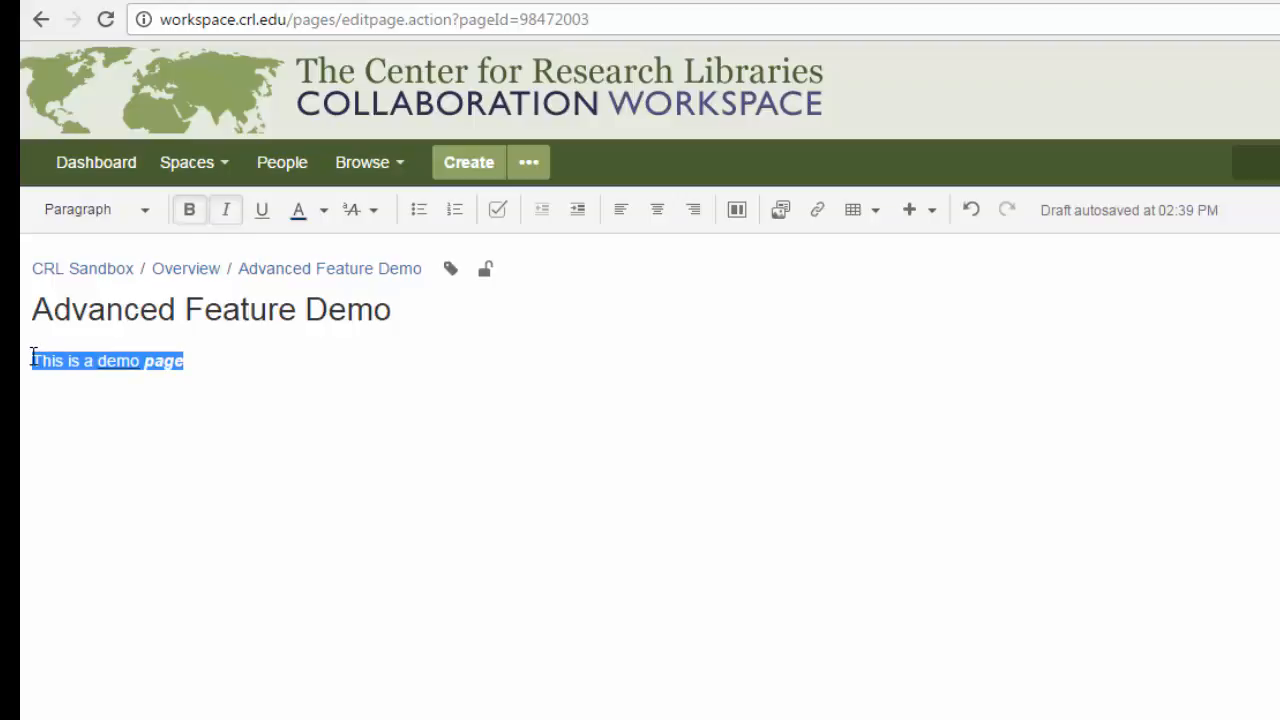
pyautogui.click(420, 211)
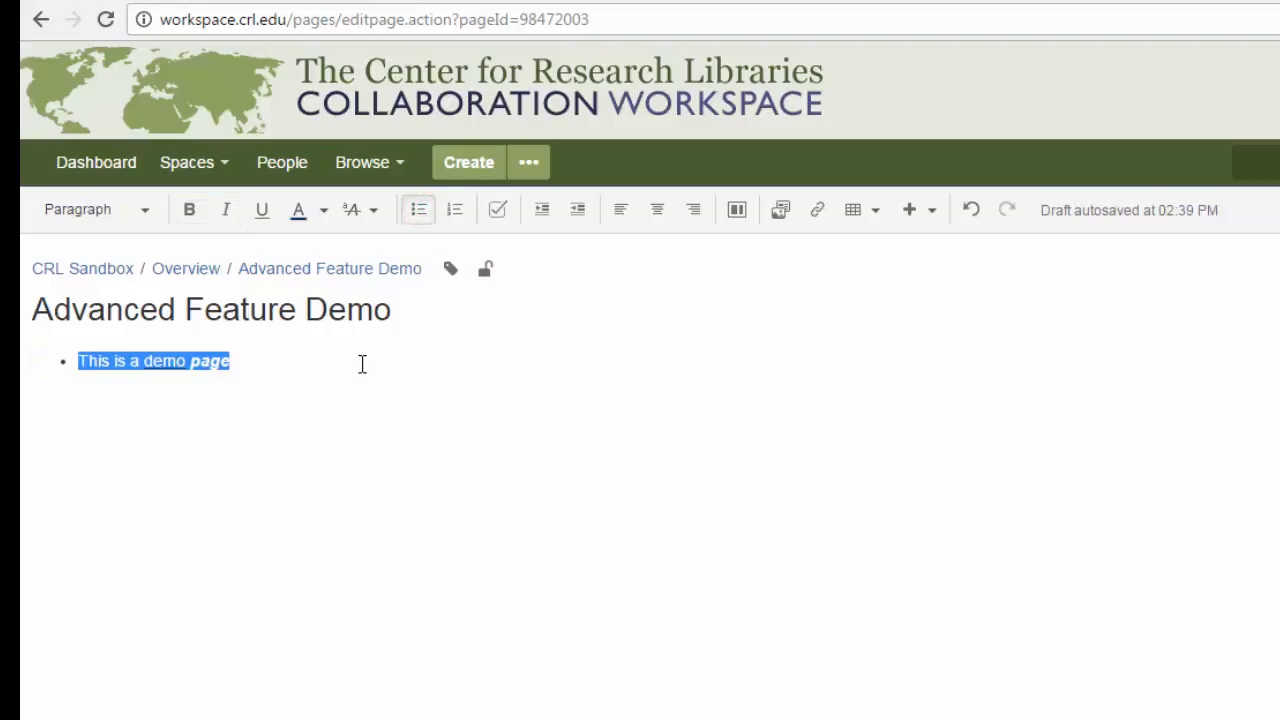
pyautogui.click(362, 364)
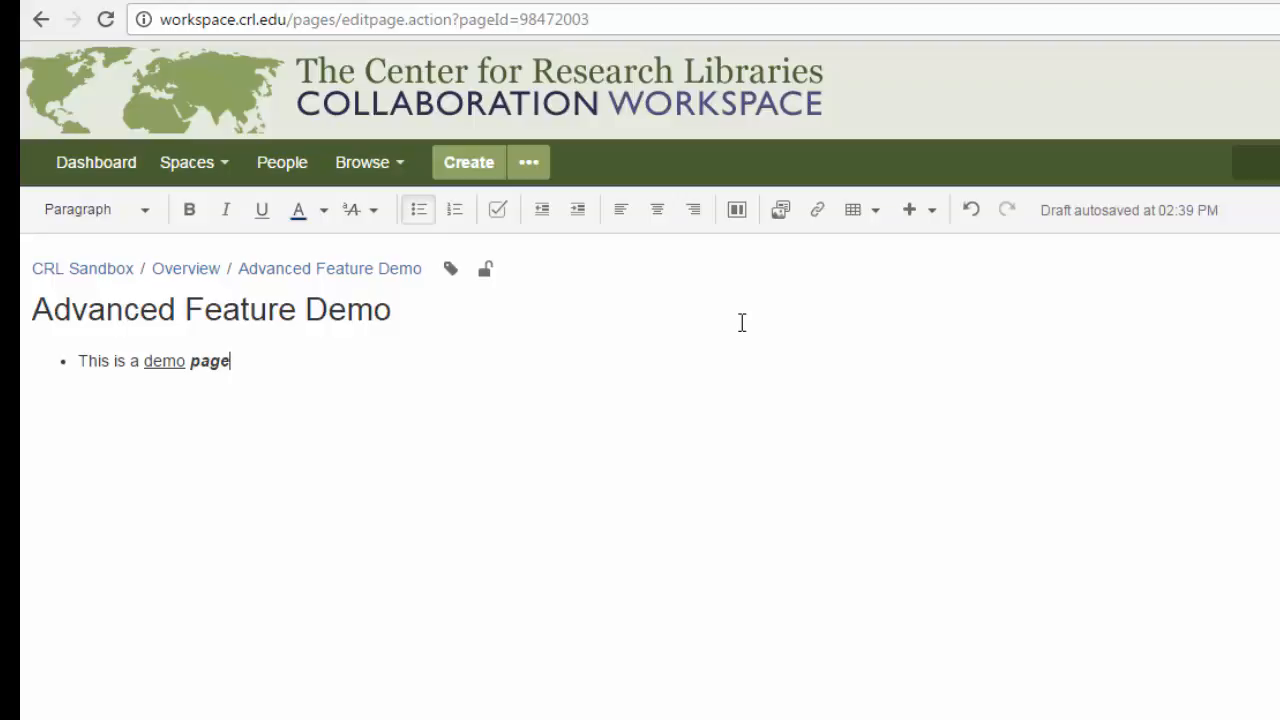
pyautogui.press('Return')
pyautogui.press('Return')
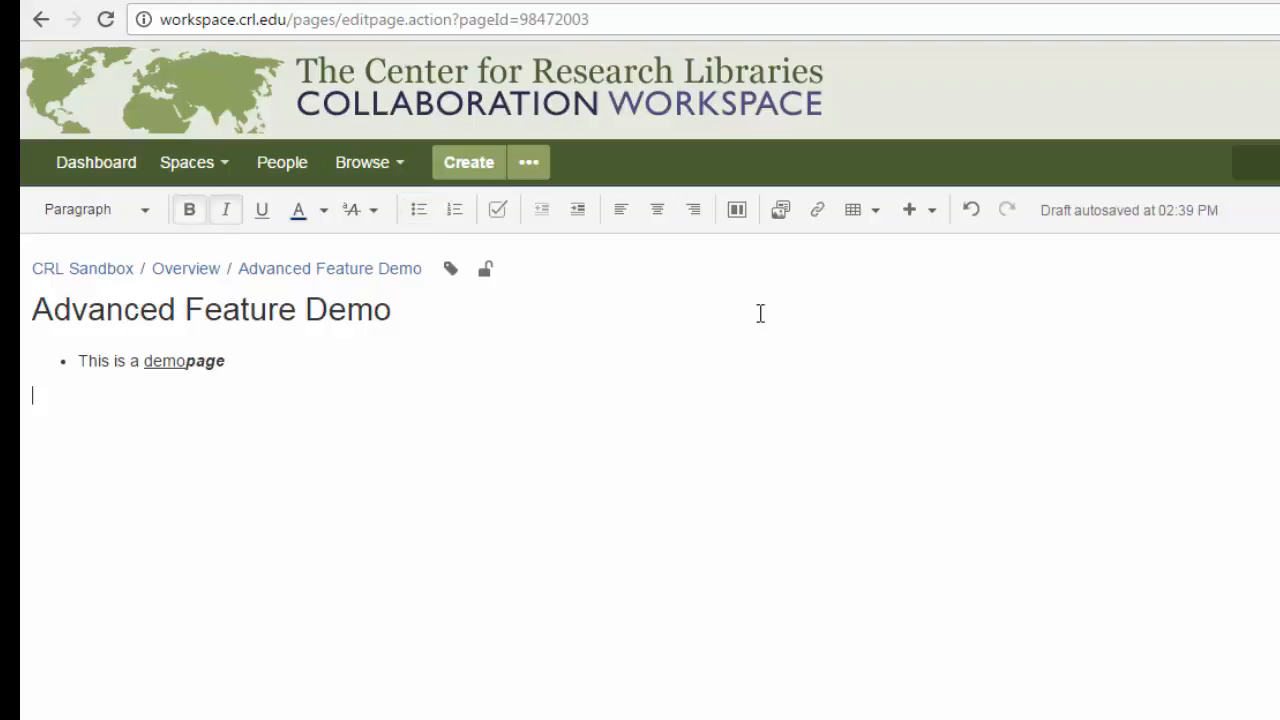
# Examine the sources for inserting files and images: page attachments, web images and other pages, without inserting anything.
pyautogui.click(781, 212)
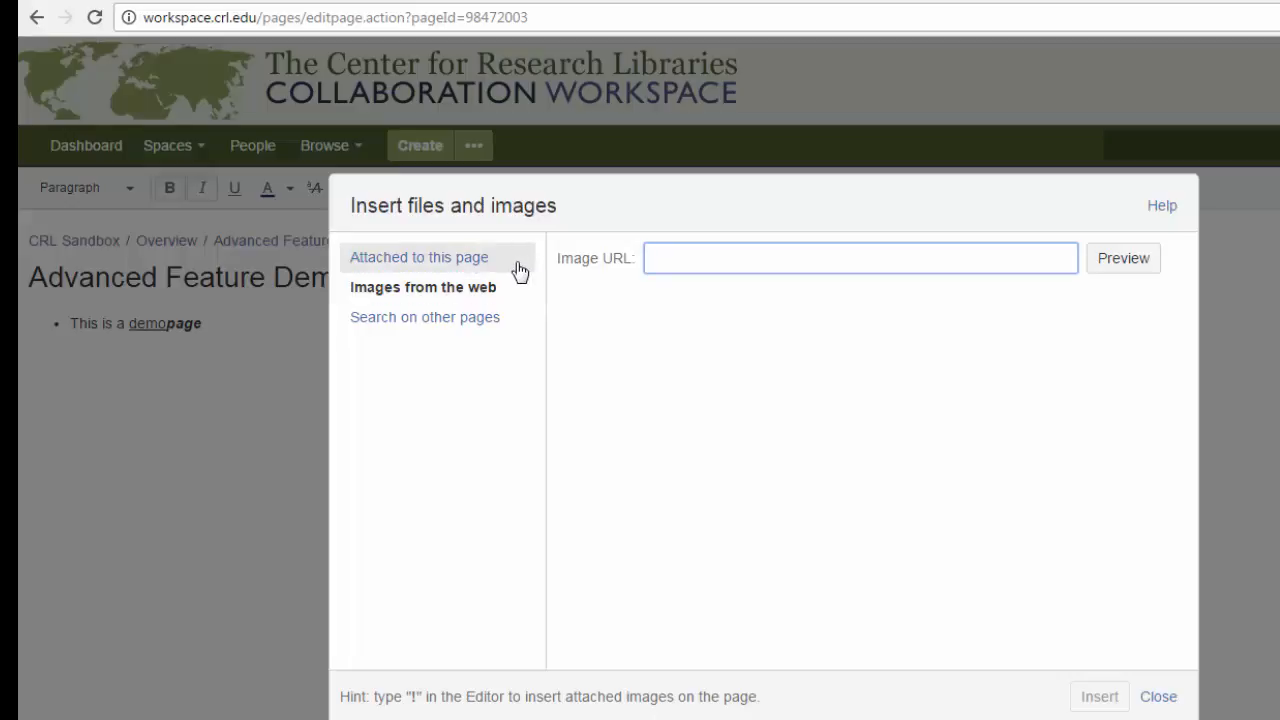
pyautogui.click(519, 270)
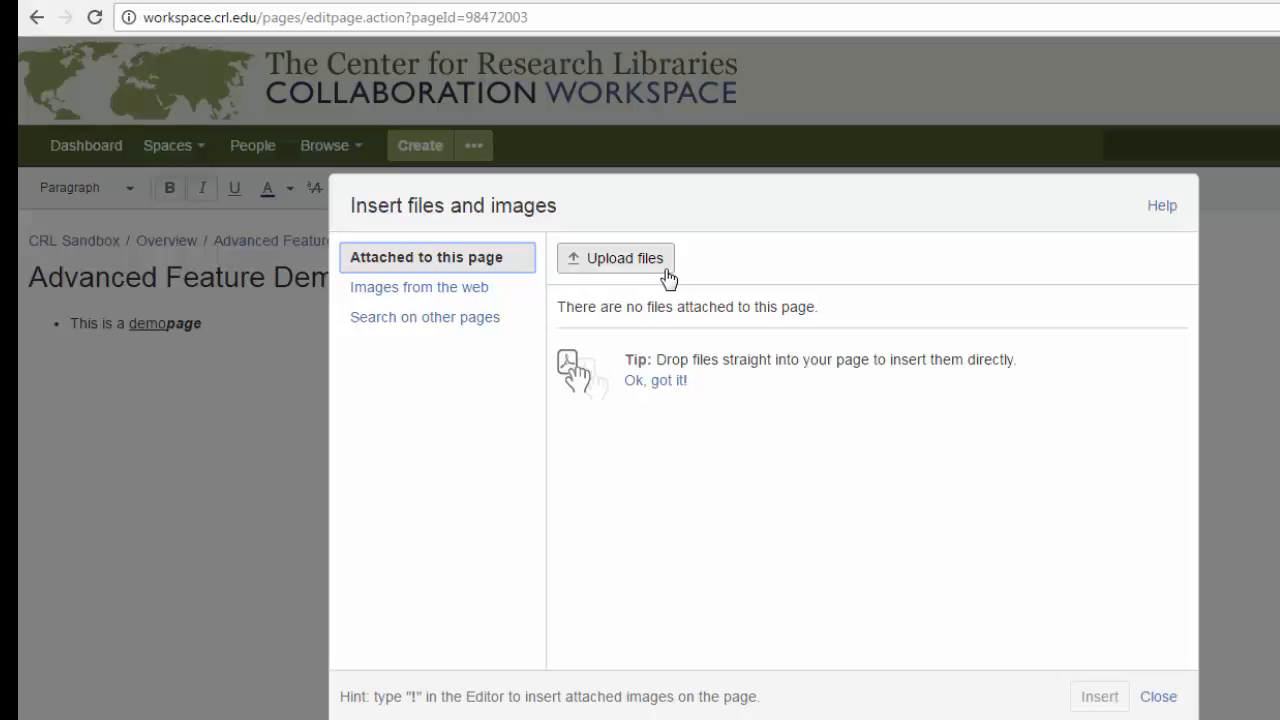
pyautogui.click(514, 297)
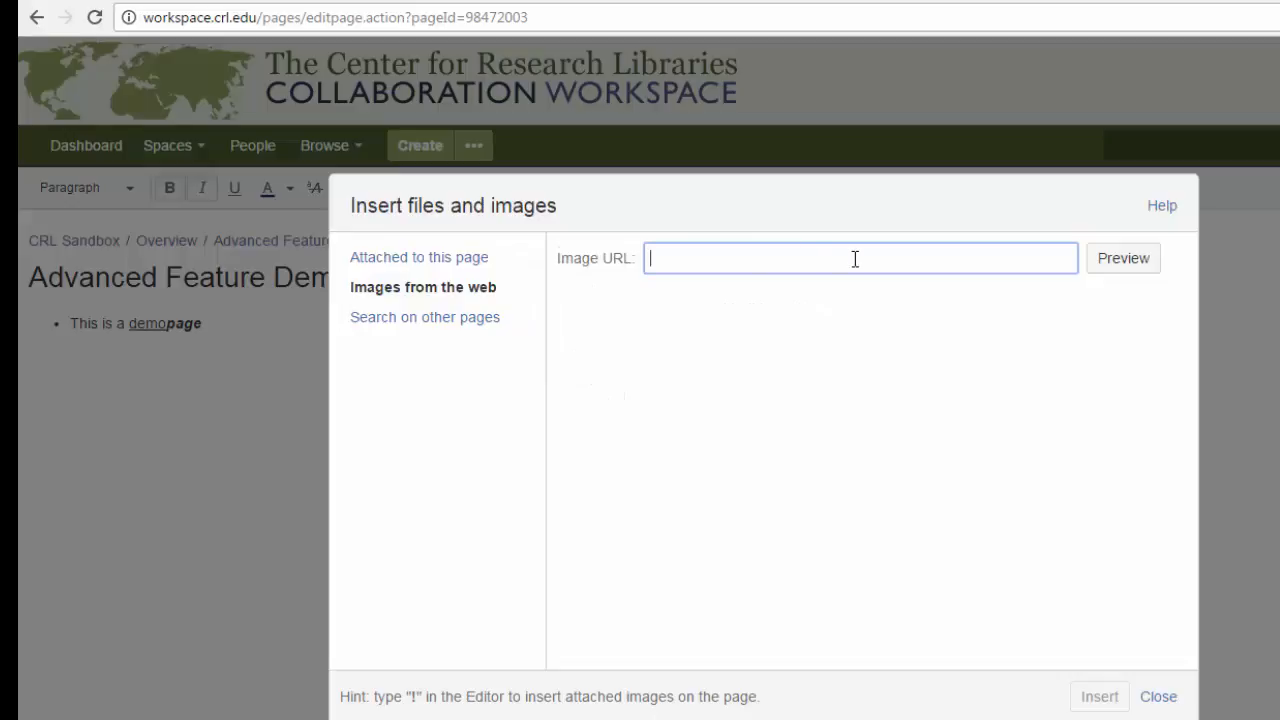
pyautogui.click(470, 320)
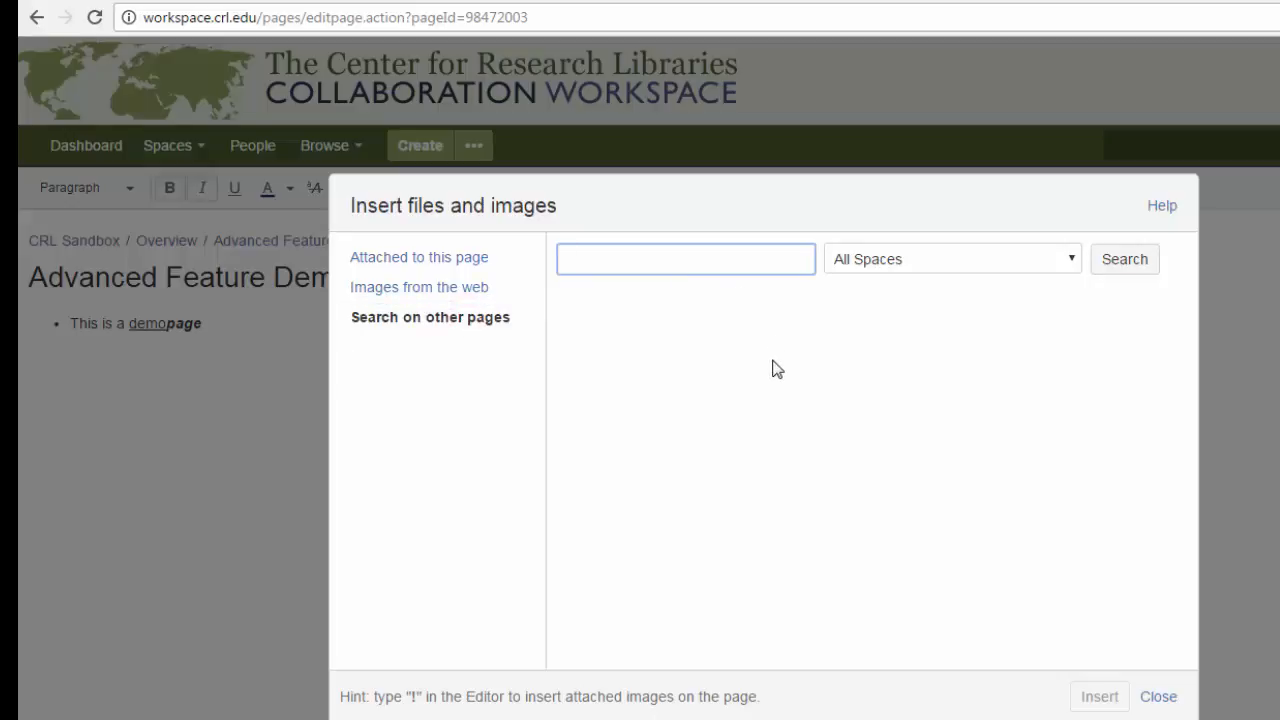
pyautogui.click(1158, 697)
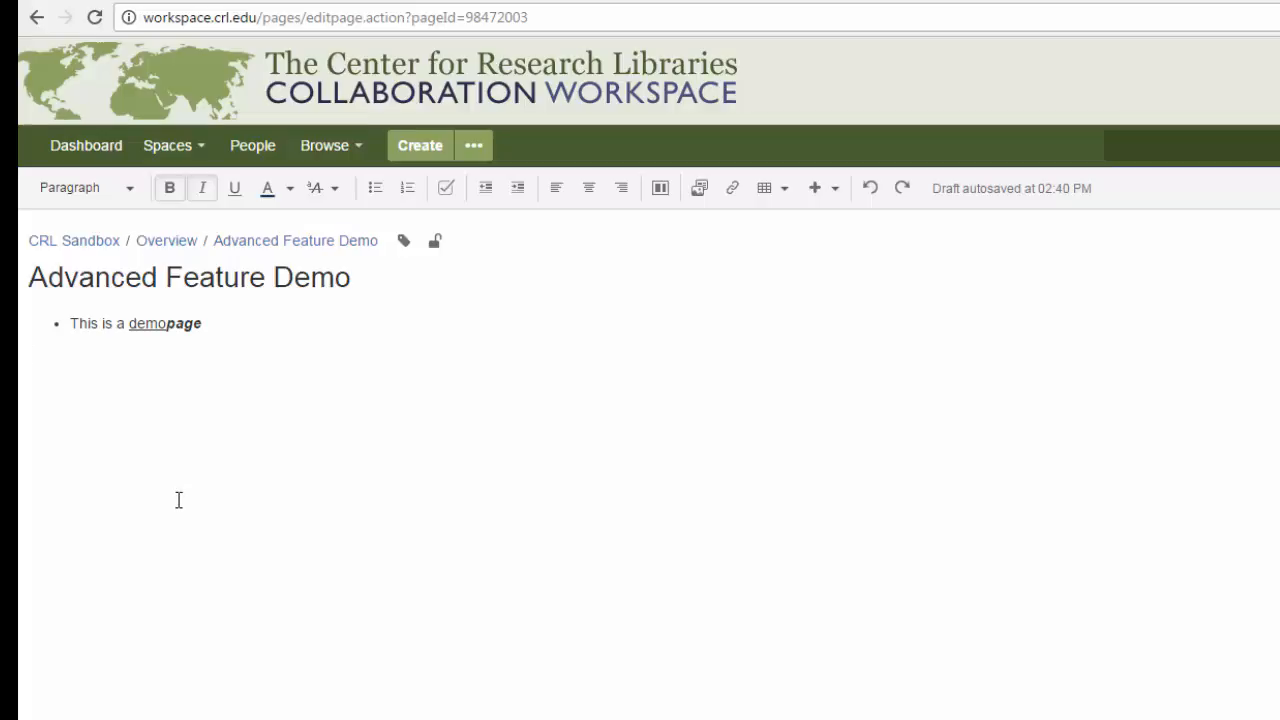
# Insert the Tulips picture from the computer's Pictures library below the bulleted sentence and save the page.
pyautogui.press('super+e')
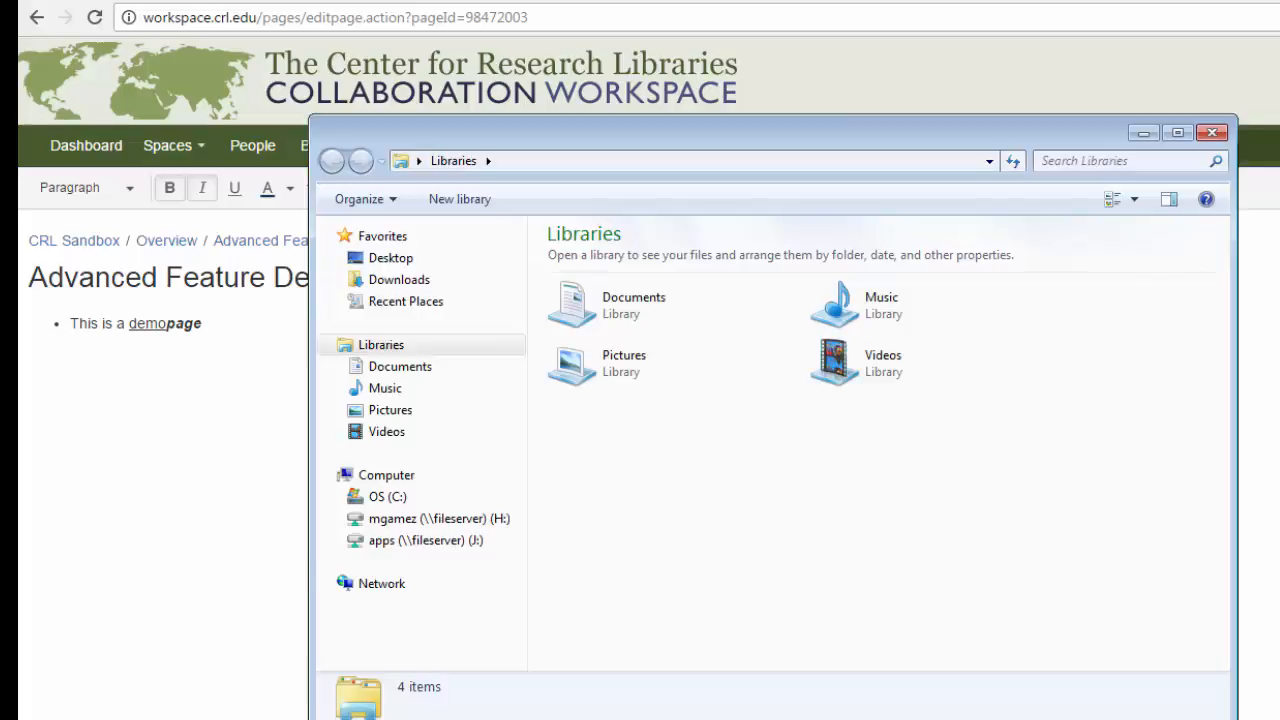
pyautogui.click(590, 368)
pyautogui.doubleClick(590, 368)
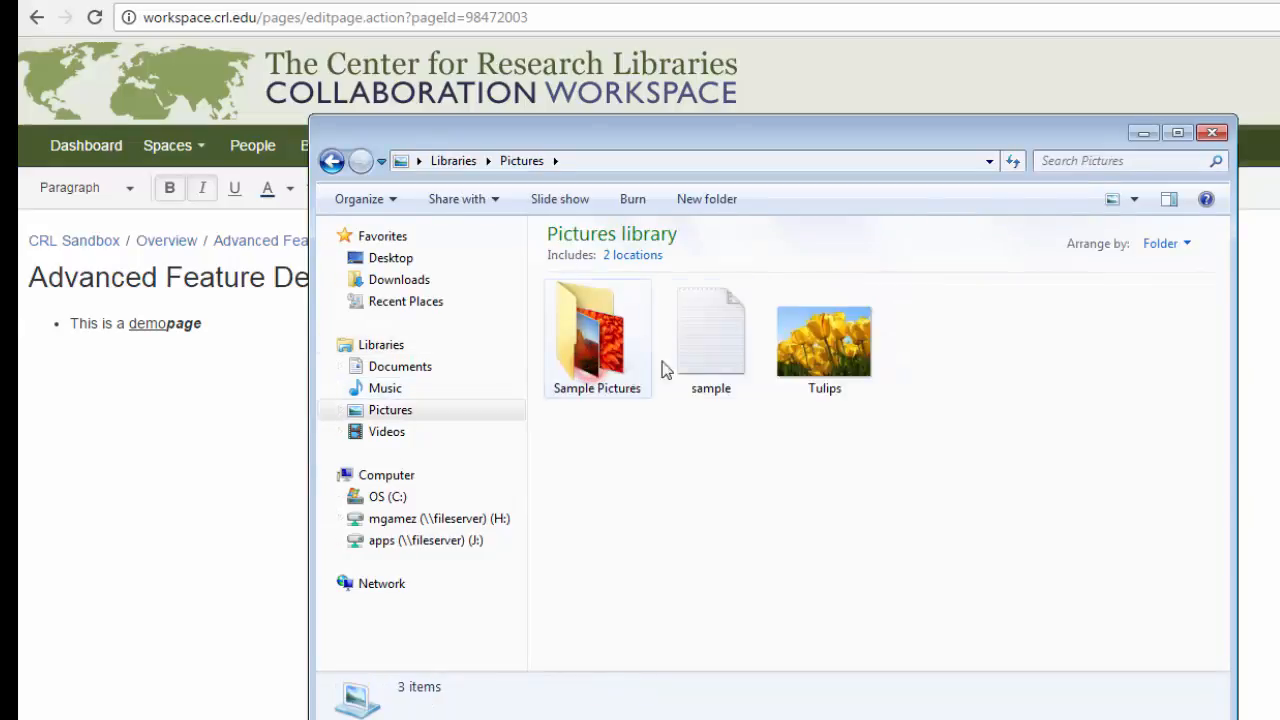
pyautogui.moveTo(826, 343); pyautogui.dragTo(237, 468)
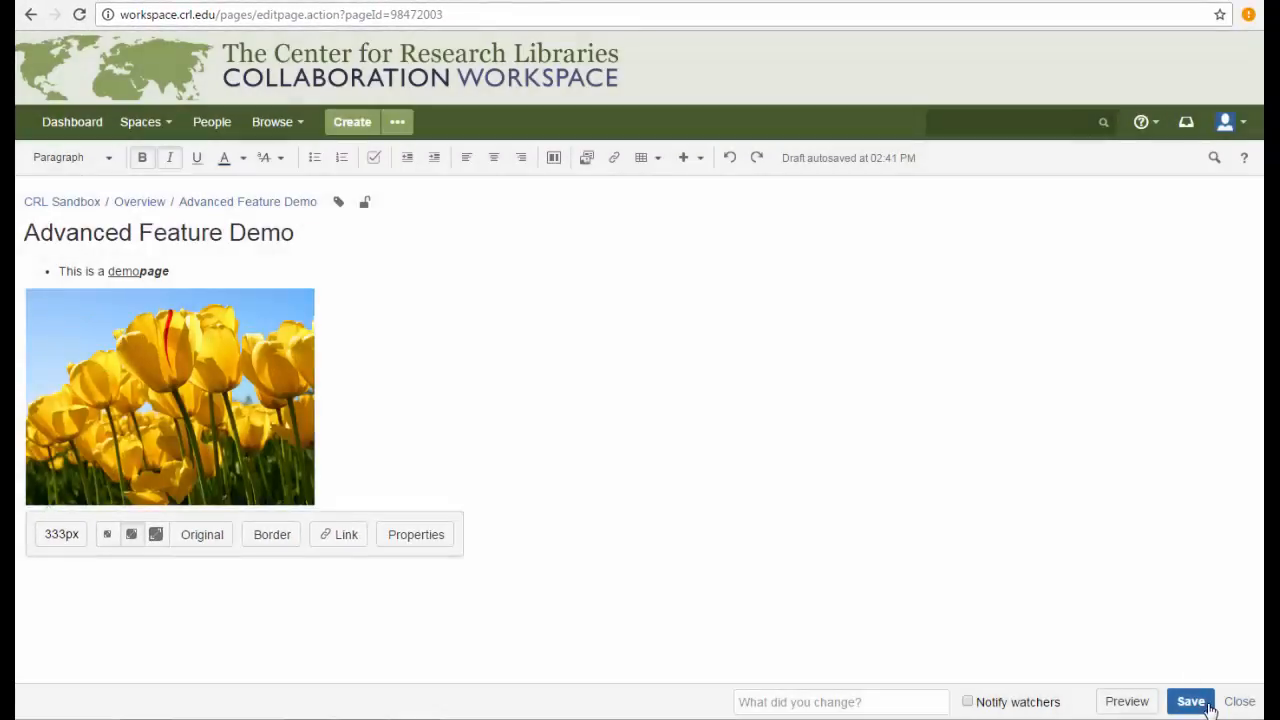
pyautogui.click(1200, 703)
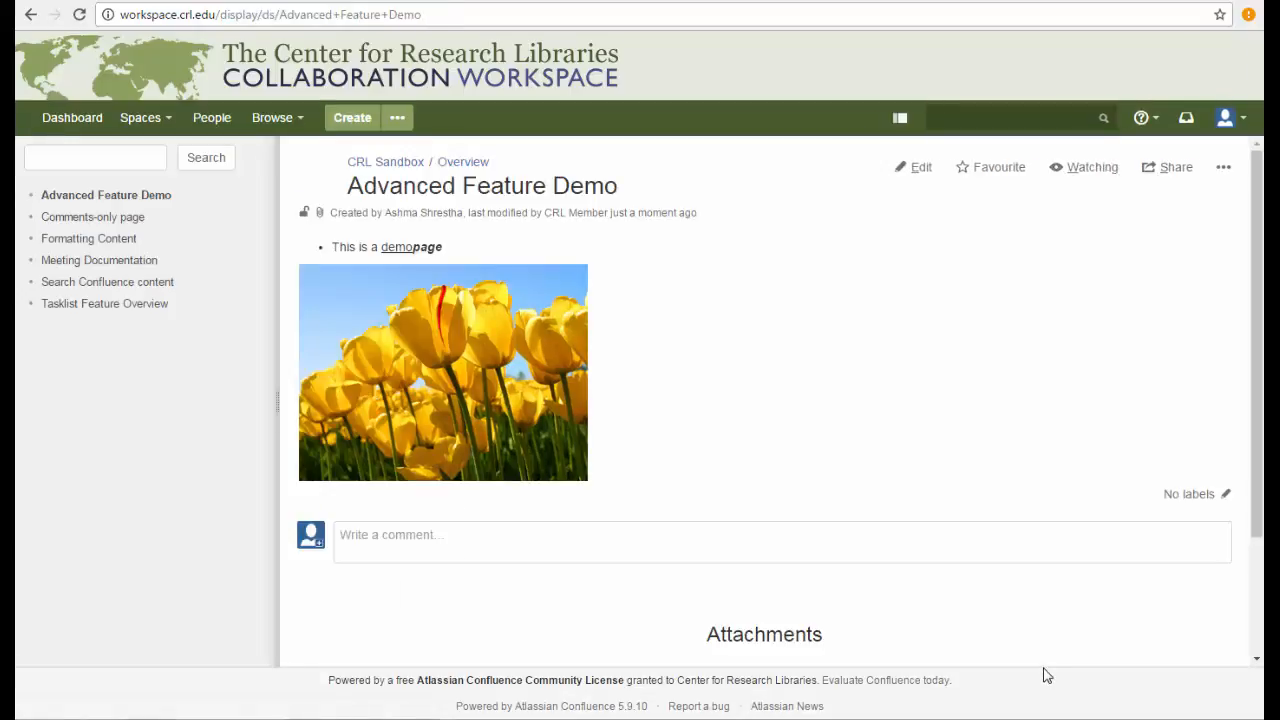
# Upload the sample file from the Pictures library to the page's Attachments area.
pyautogui.scroll(-3, 1035, 630)
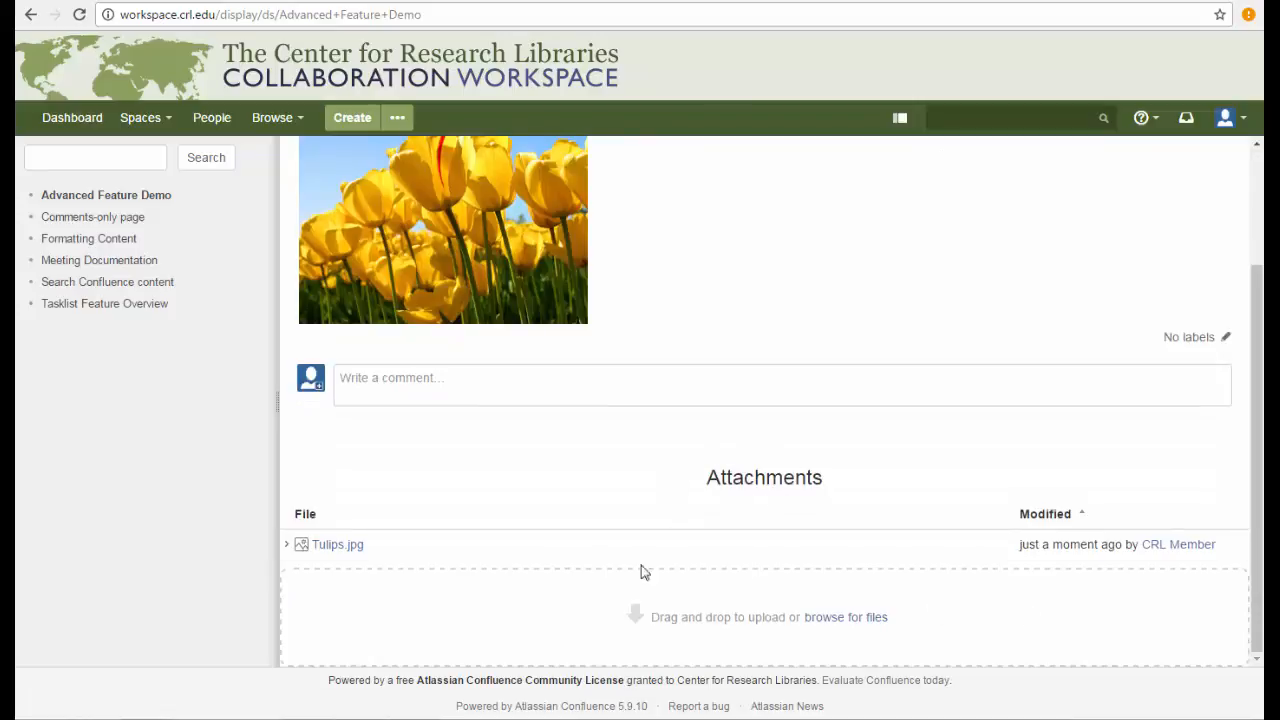
pyautogui.click(192, 692)
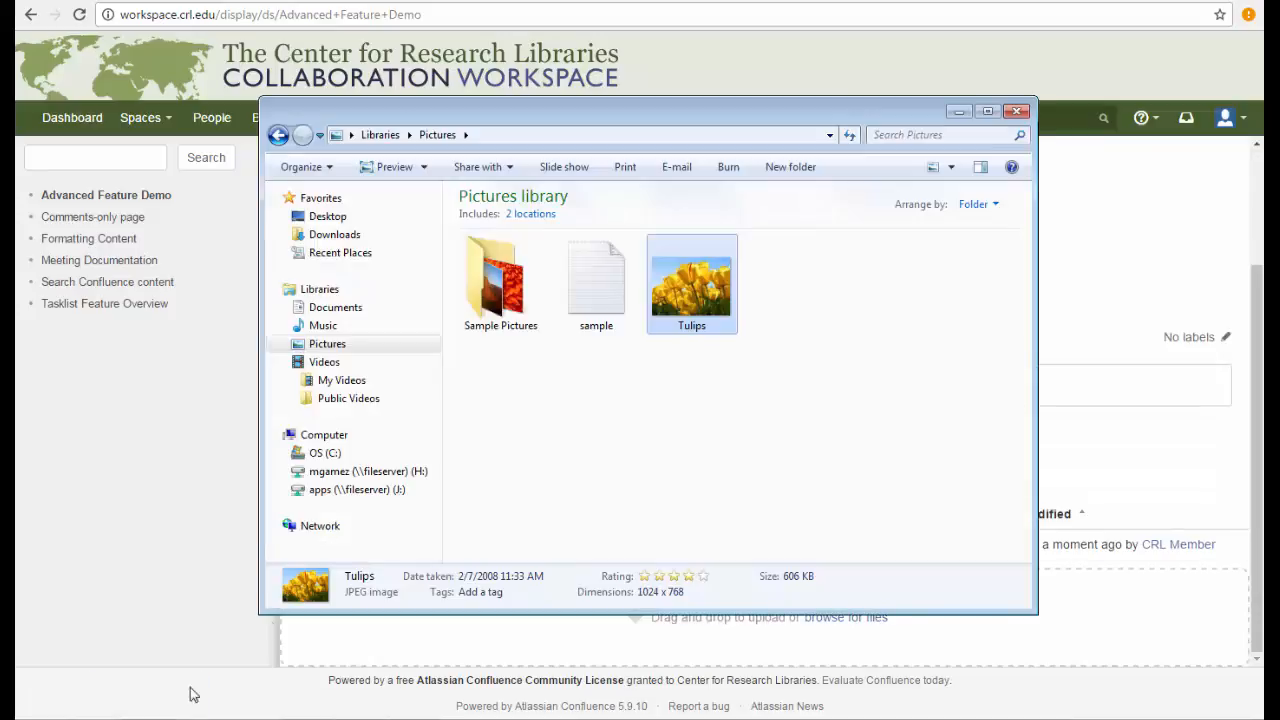
pyautogui.click(590, 291)
pyautogui.moveTo(590, 291); pyautogui.dragTo(1096, 642)
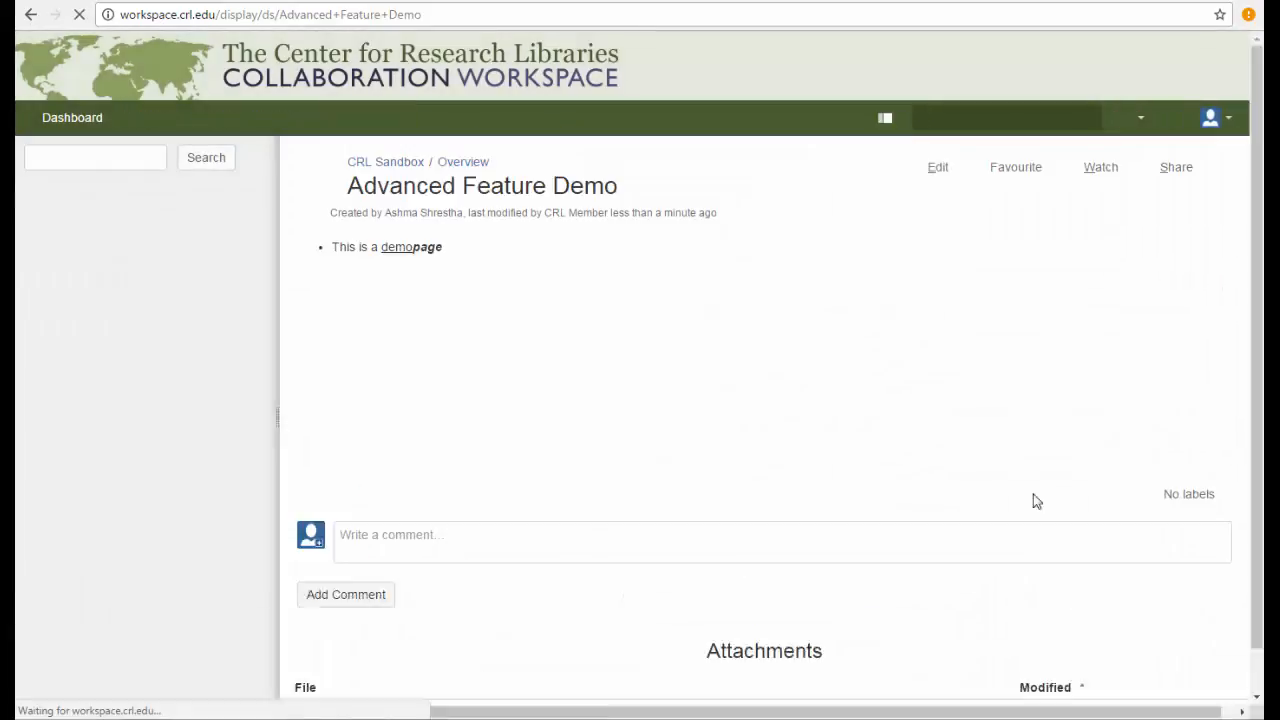
# Reopen the page for editing and add the text "Demo Document" below the tulips image.
pyautogui.click(903, 170)
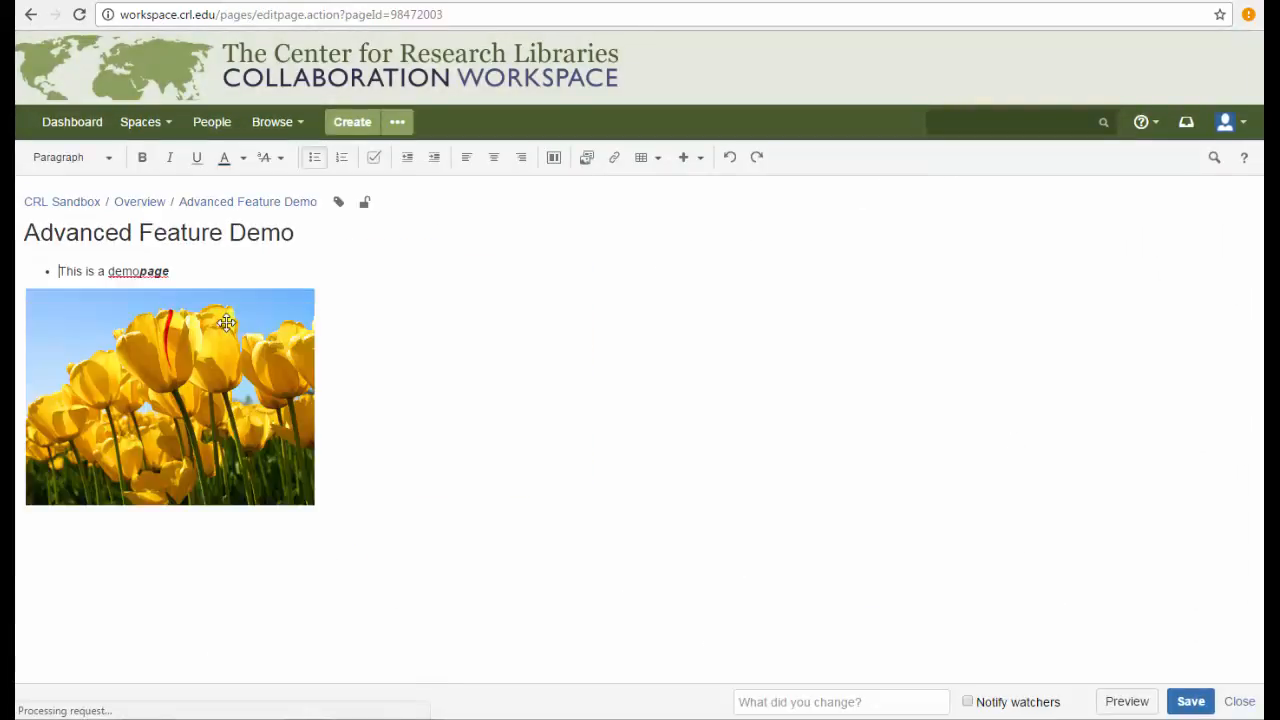
pyautogui.click(348, 501)
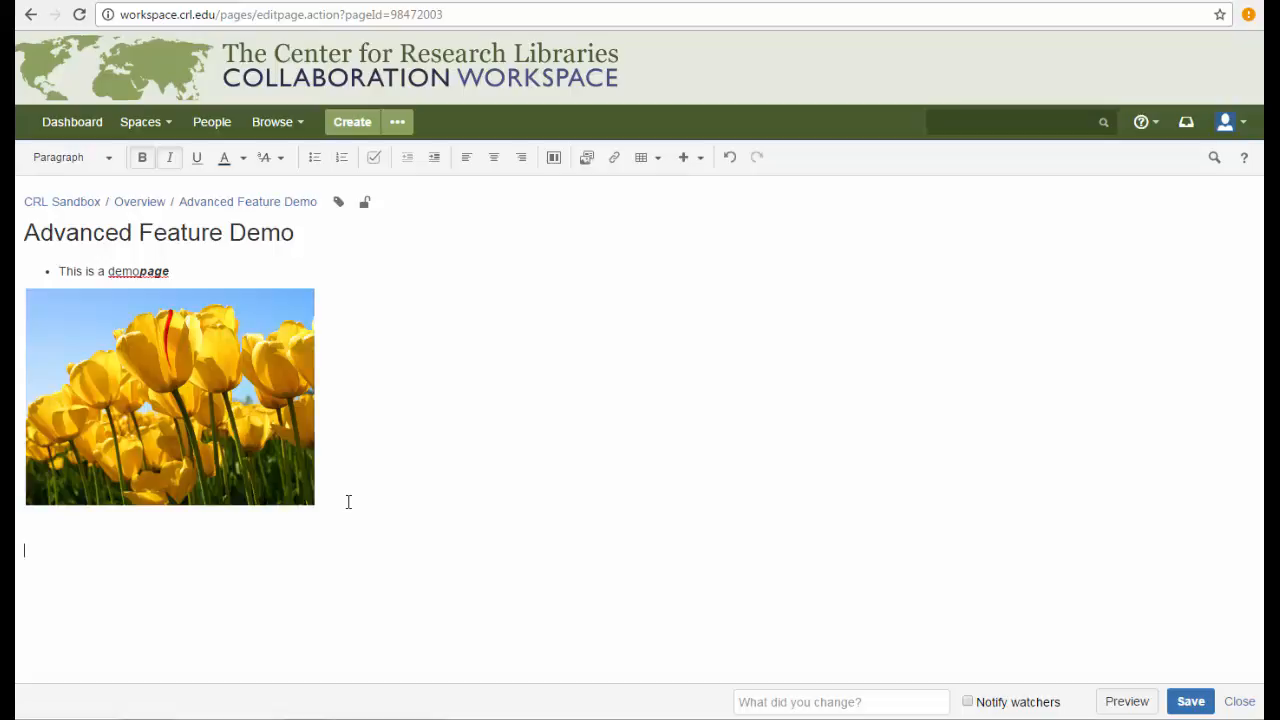
pyautogui.write('Demo Document')
# Link the "Demo Document" text to the attached sample.txt file and save the page.
pyautogui.moveTo(120, 551); pyautogui.dragTo(36, 539)
pyautogui.click(612, 160)
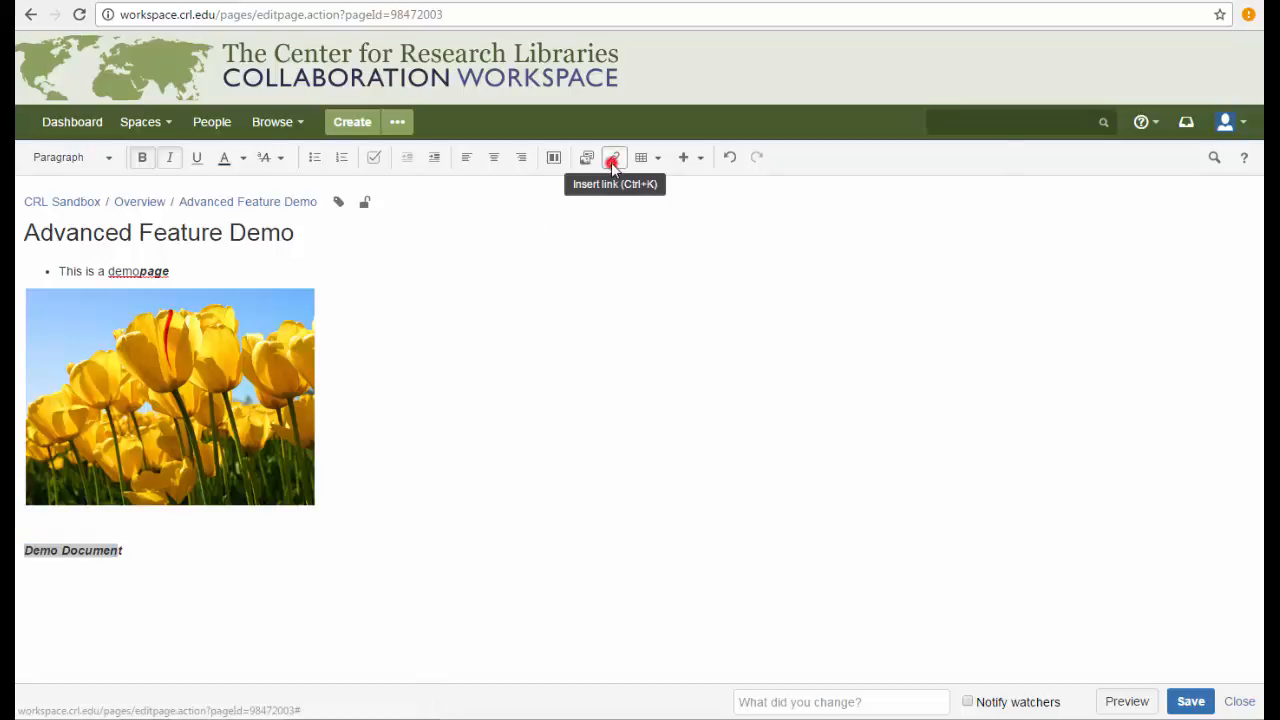
pyautogui.click(518, 301)
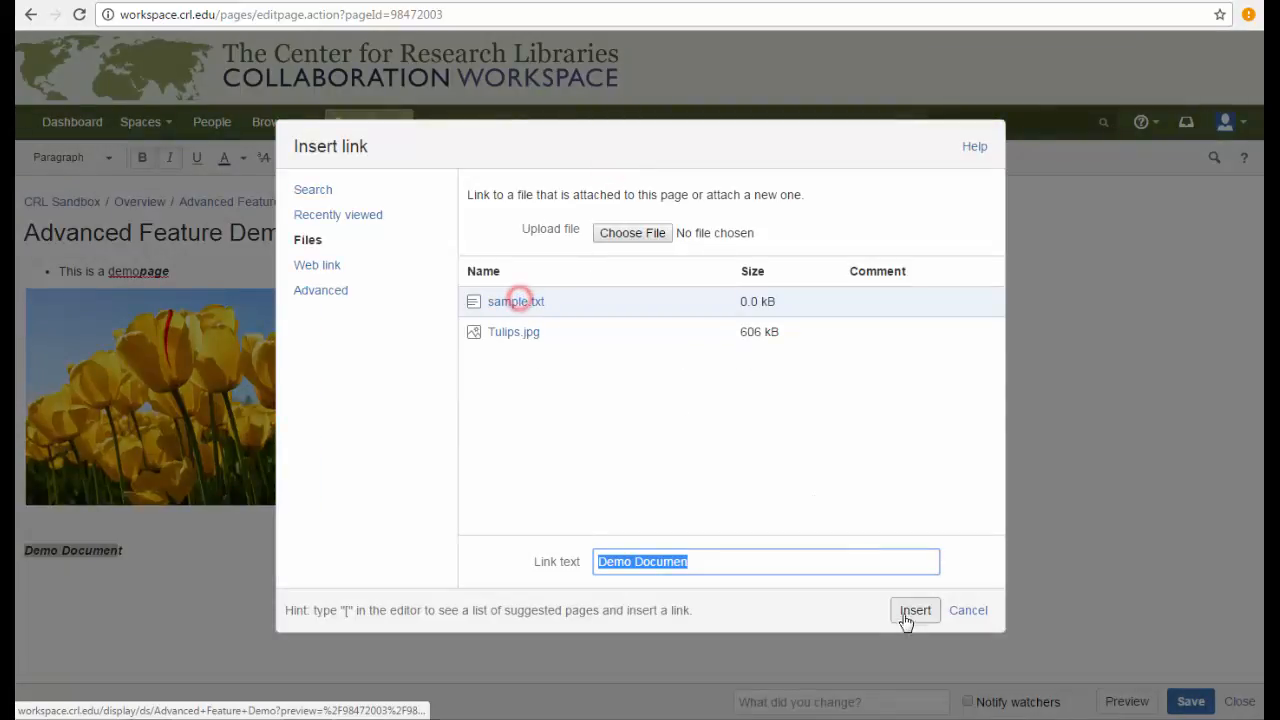
pyautogui.click(913, 613)
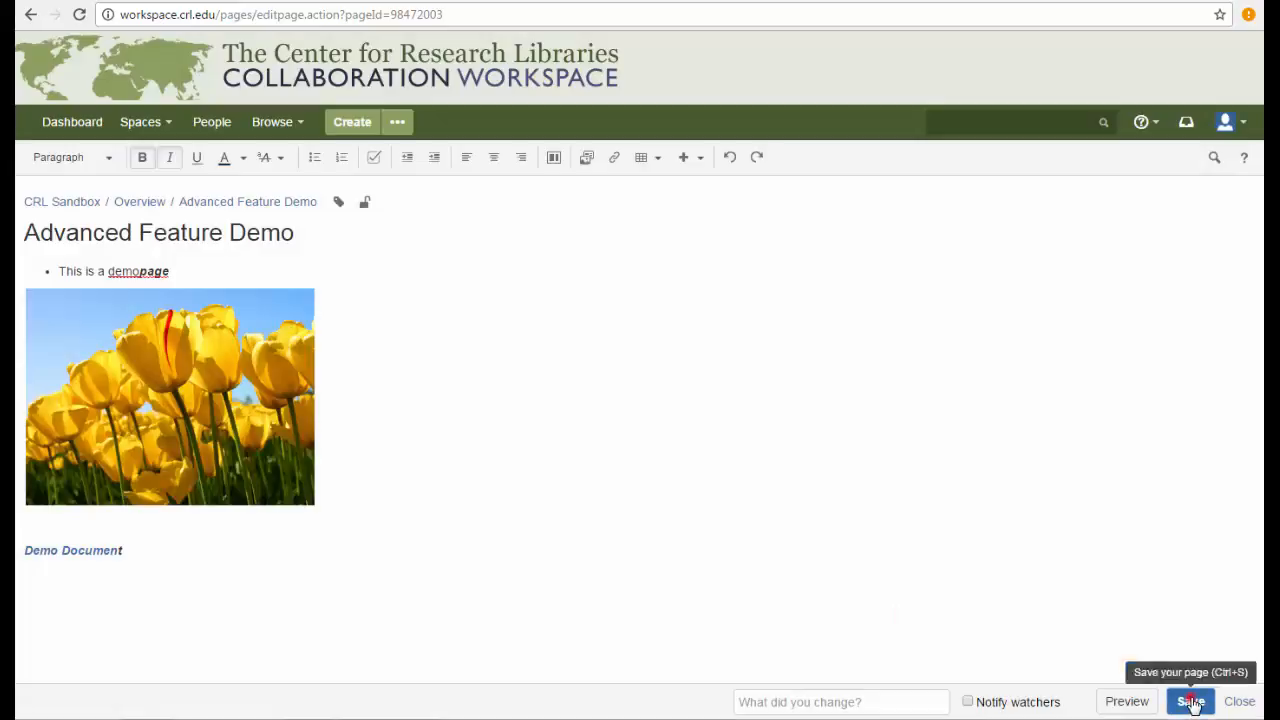
pyautogui.click(1190, 701)
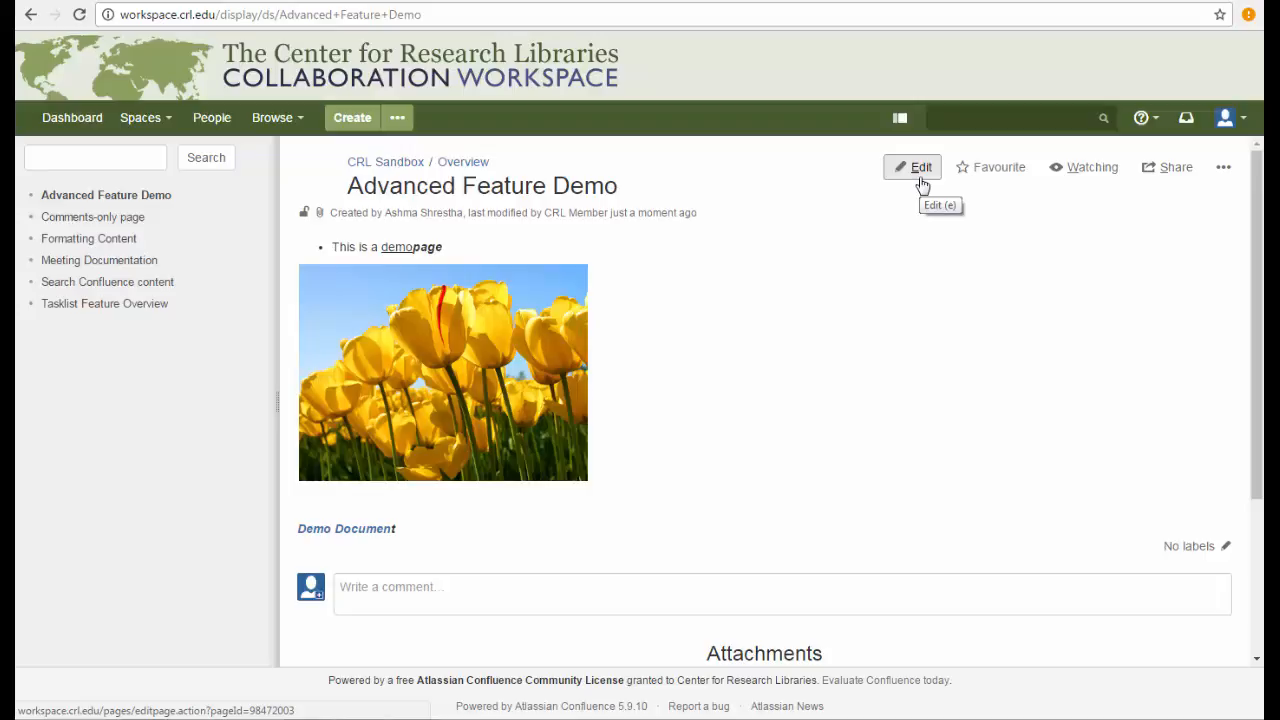
# Reopen the page for editing and add a new line without bold or italic below the "Demo Document" link.
pyautogui.click(921, 180)
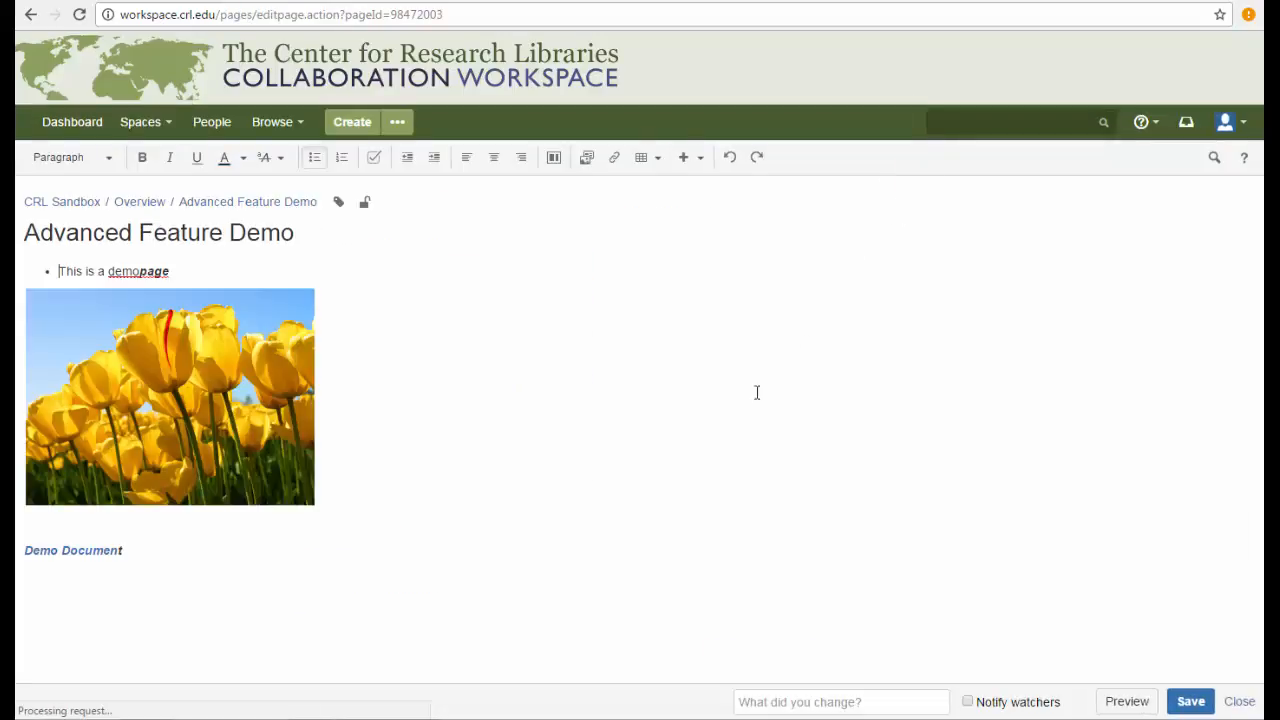
pyautogui.click(420, 563)
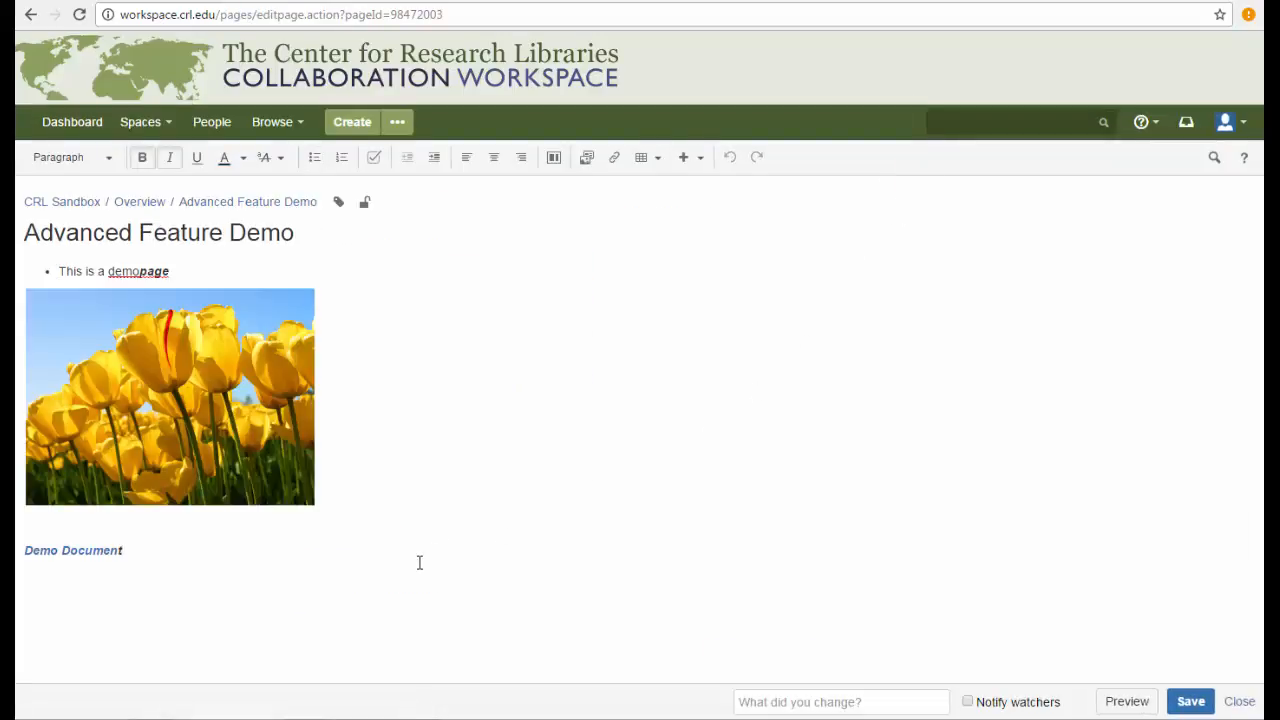
pyautogui.press('Return')
pyautogui.hotkey('ctrl', 'b')
pyautogui.hotkey('ctrl', 'i')
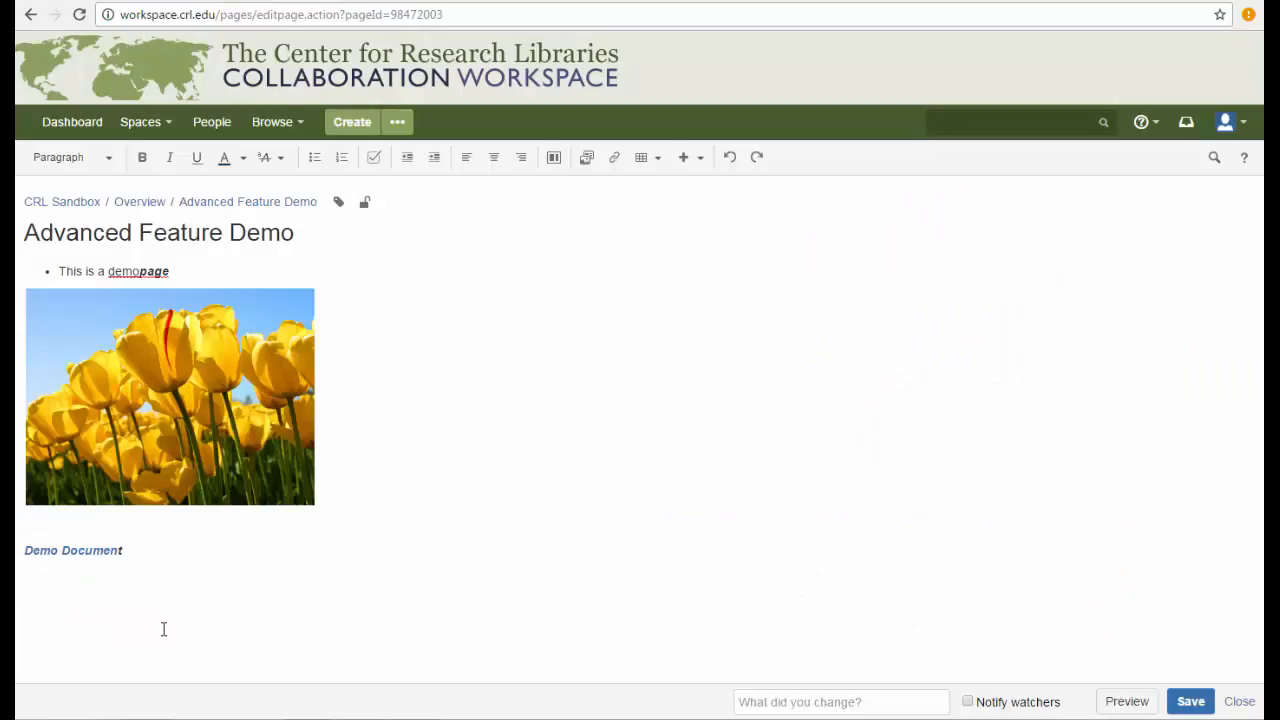
# Paste the copied YouTube video link on the line below "Demo Document", save the page and check the embedded video.
pyautogui.hotkey('ctrl', 'v')
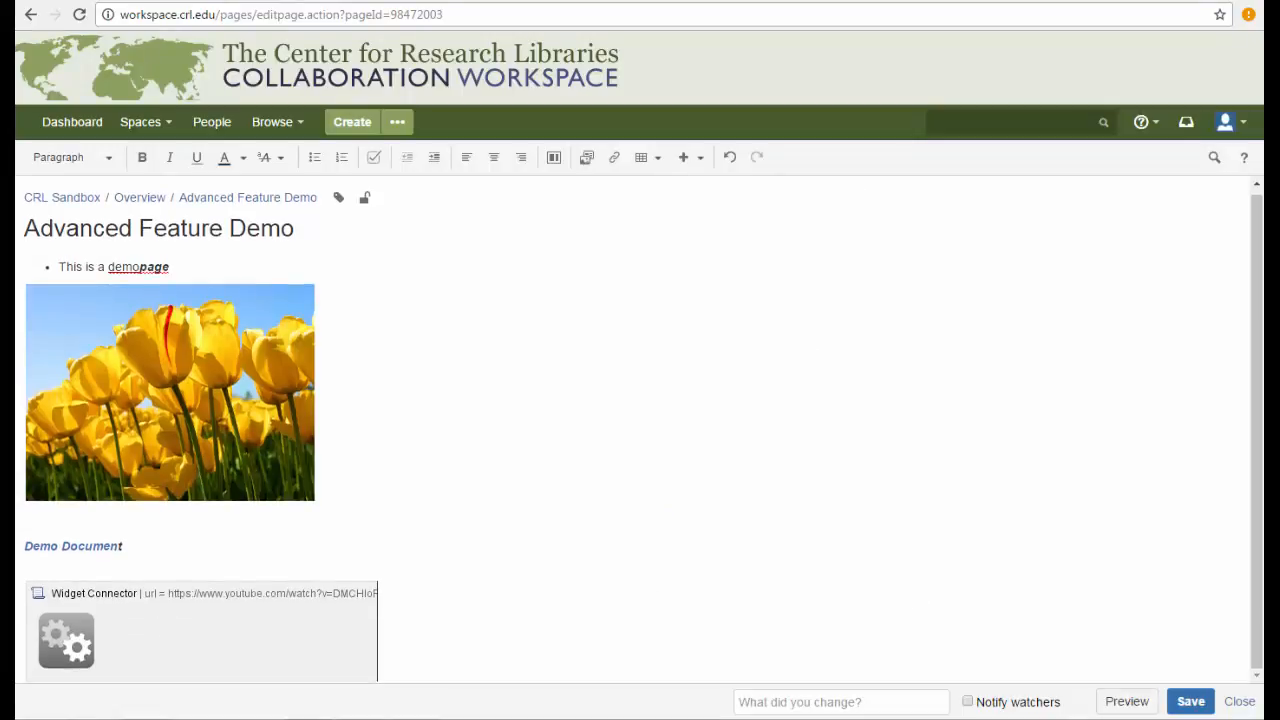
pyautogui.click(1191, 701)
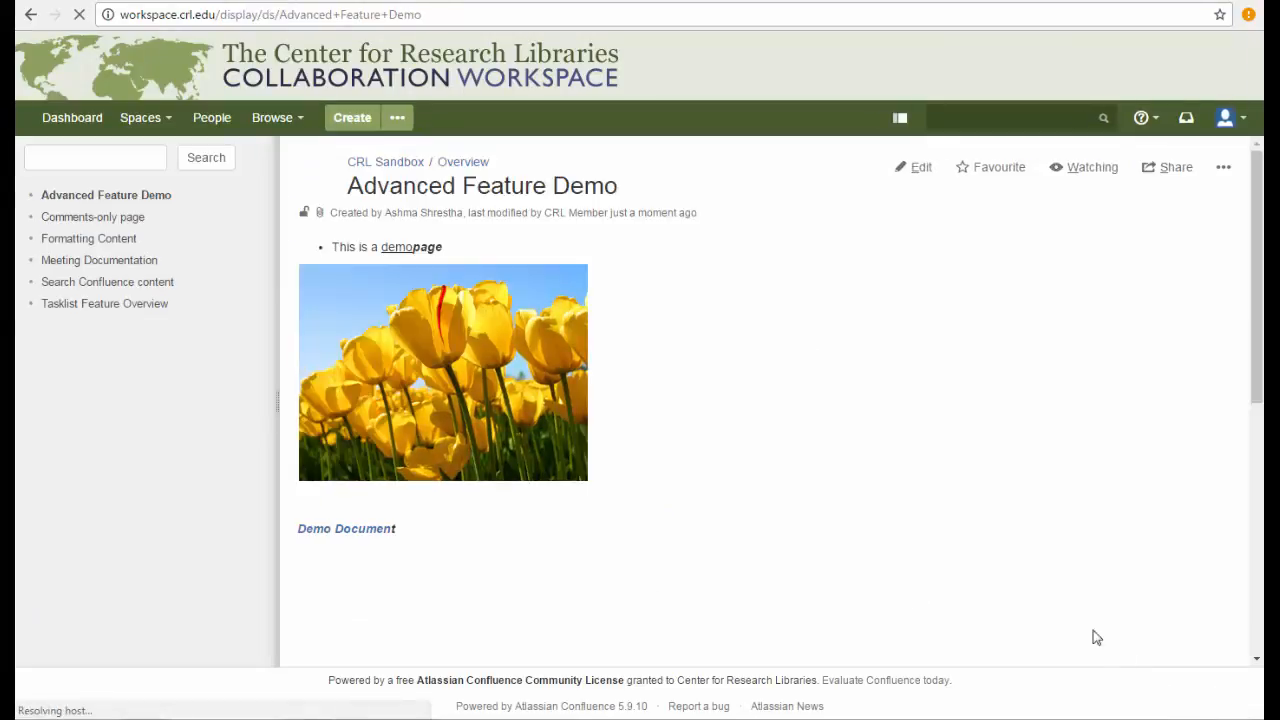
pyautogui.scroll(-1, 1070, 615)
pyautogui.scroll(-2, 1070, 615)
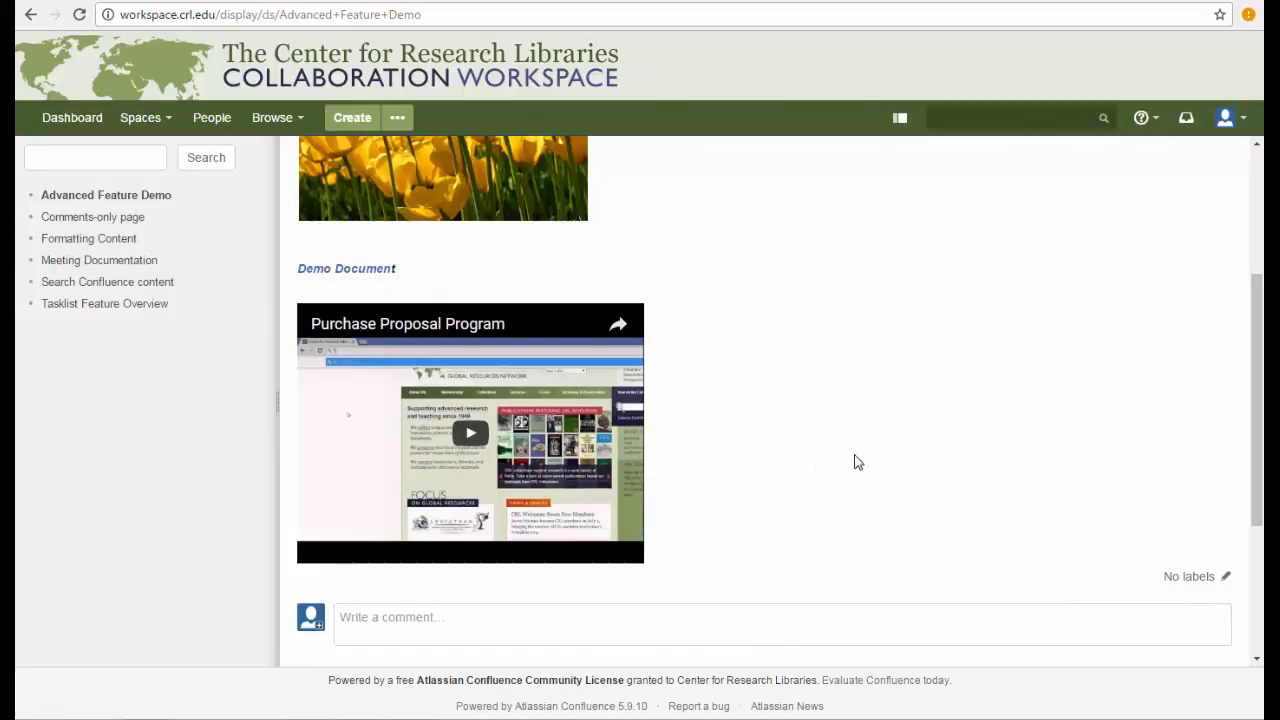
pyautogui.scroll(1, 856, 462)
pyautogui.scroll(3, 856, 462)
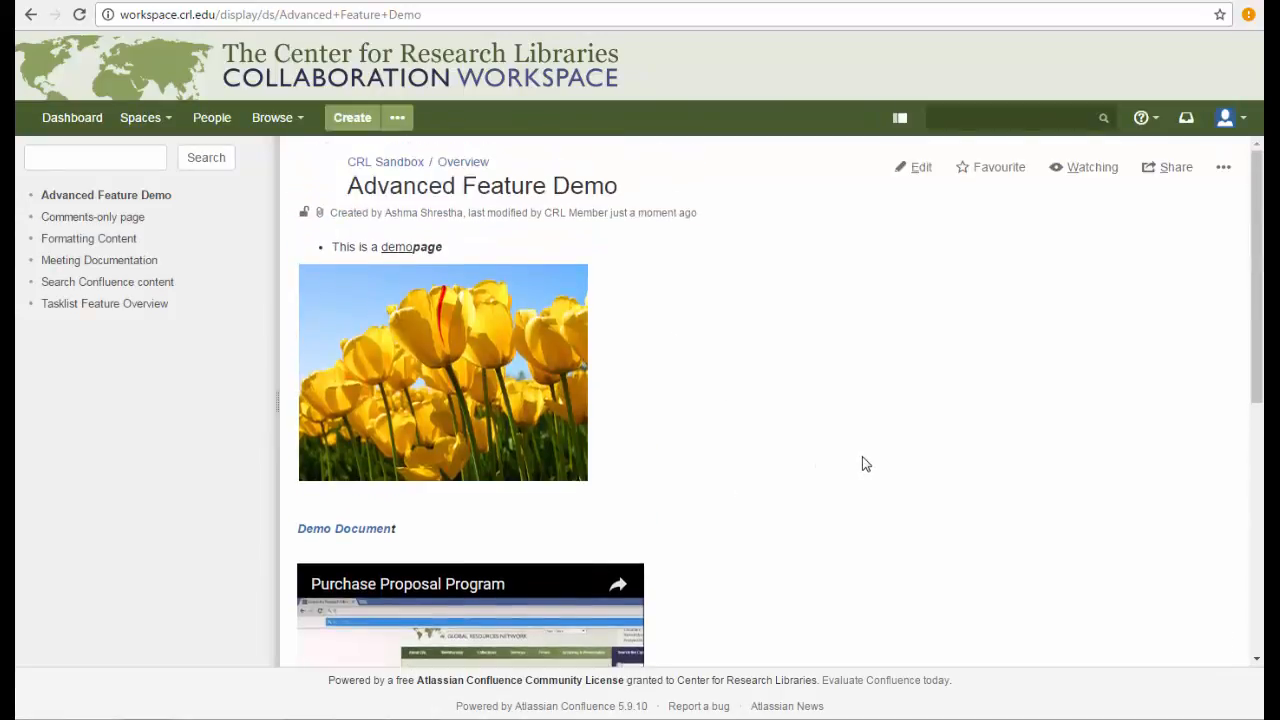
# Reopen the page for editing and add the text "Internal Link" on a plain line above the bulleted text.
pyautogui.click(920, 170)
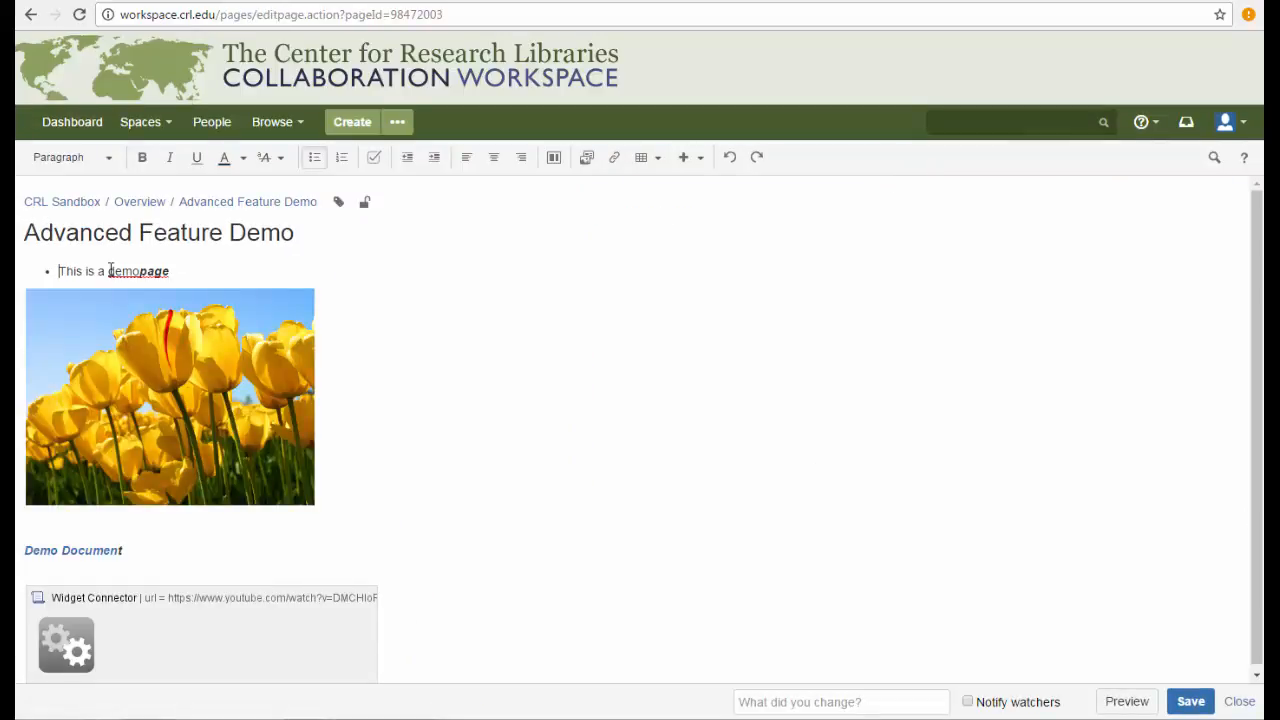
pyautogui.press('Return')
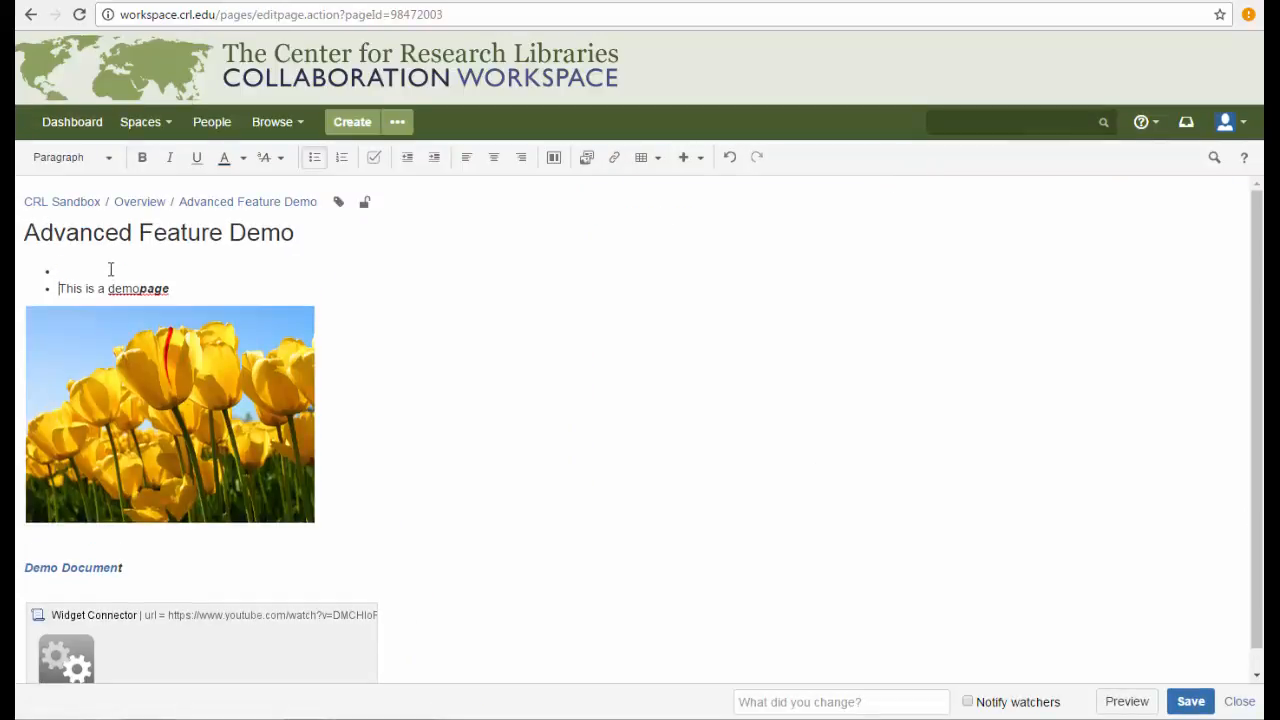
pyautogui.press('BackSpace')
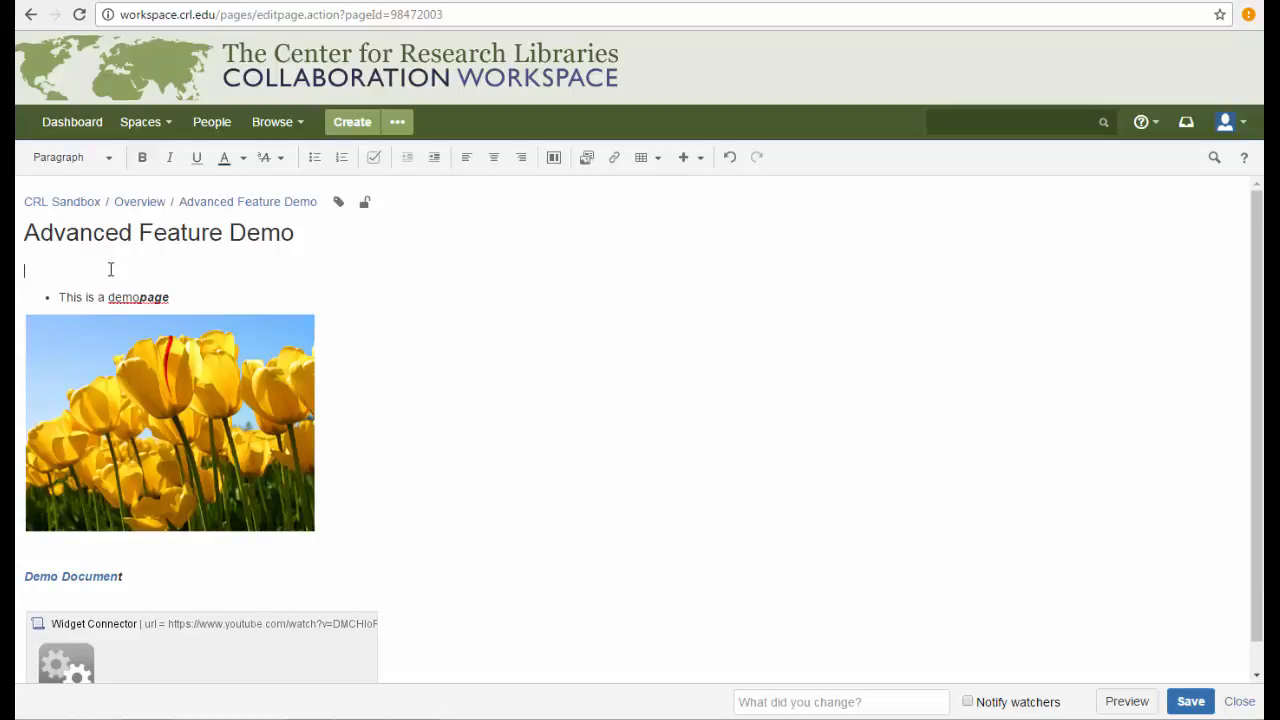
pyautogui.write('Internal L')
pyautogui.write('ink [')
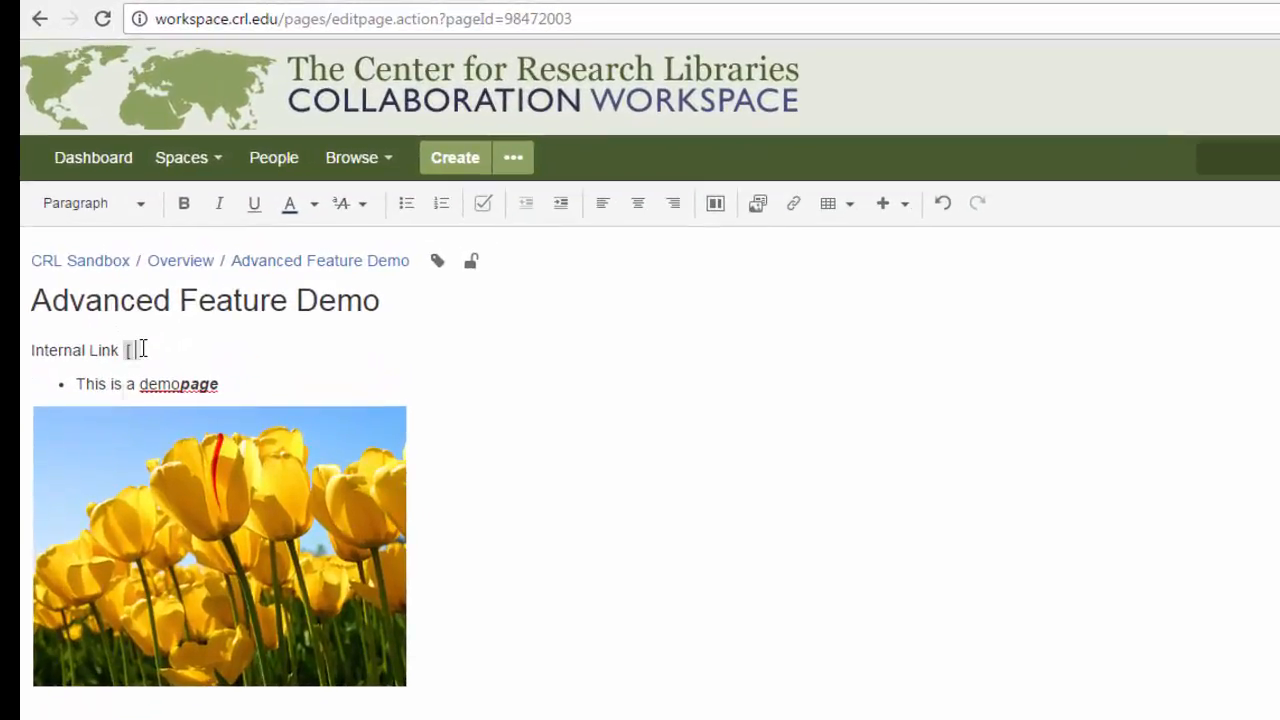
# Insert a link to the existing file Demo Document.txt after "Internal Link" and save the page.
pyautogui.write('d')
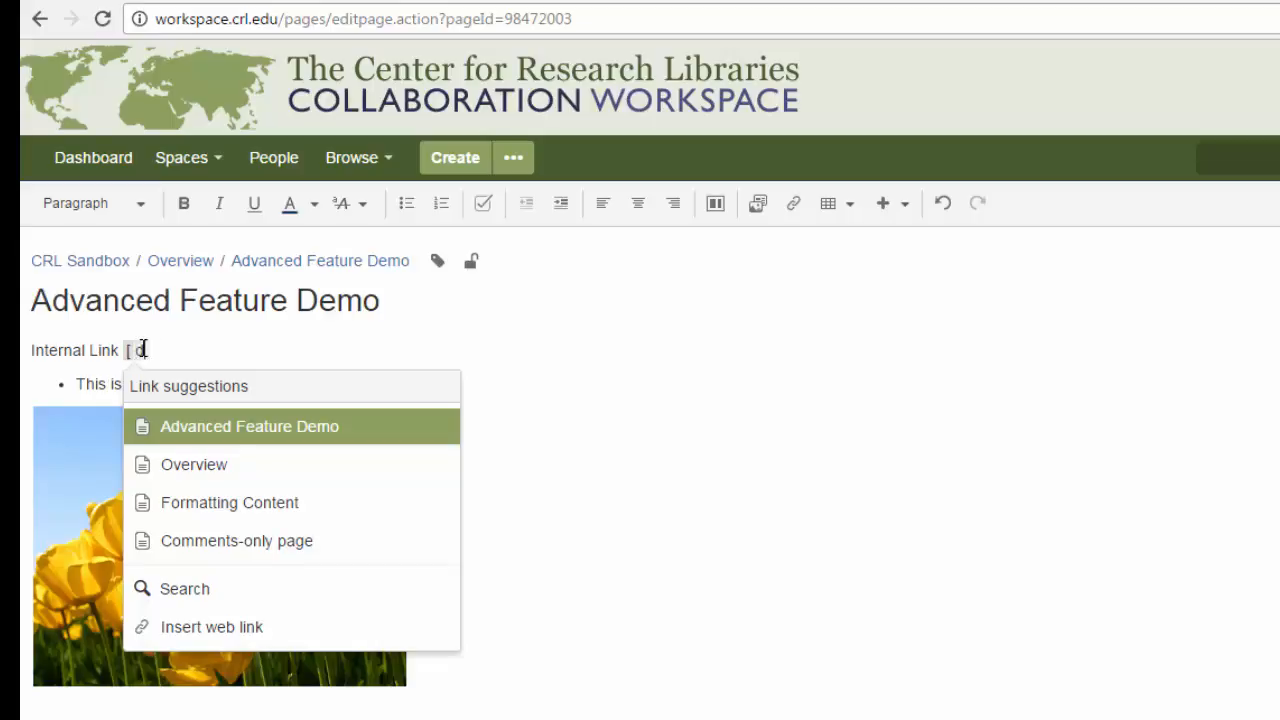
pyautogui.write('emo')
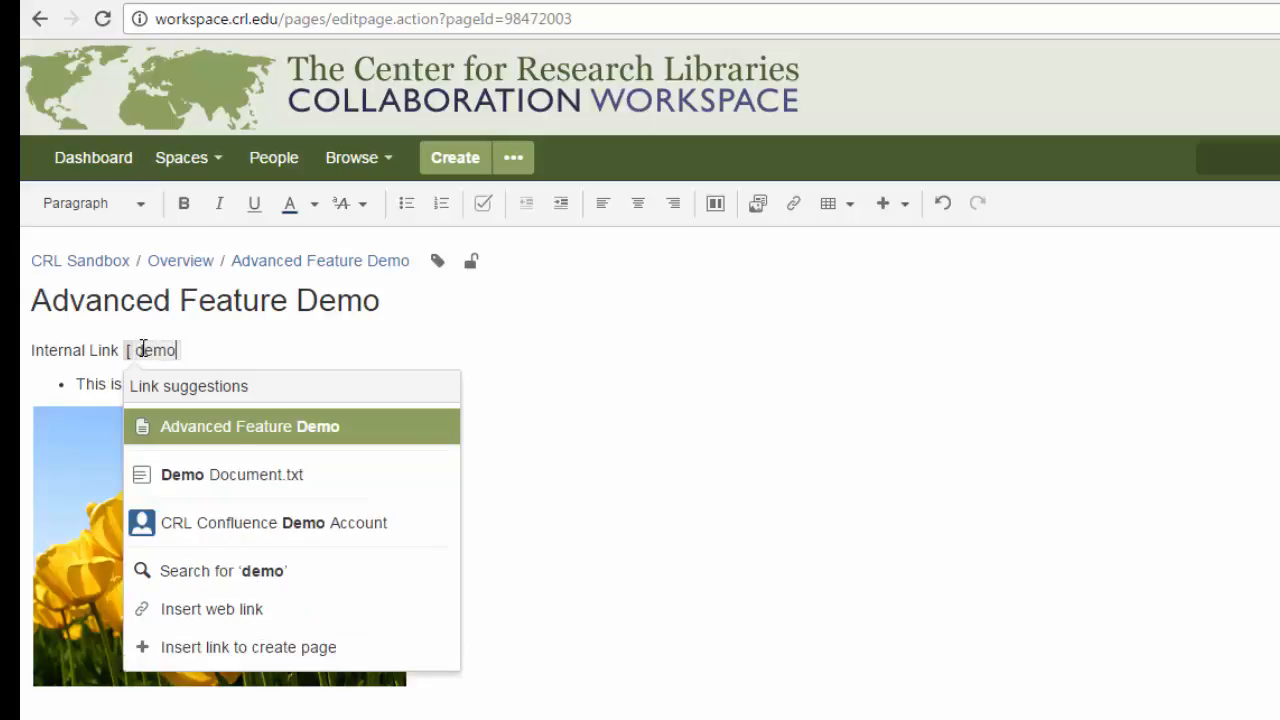
pyautogui.click(195, 476)
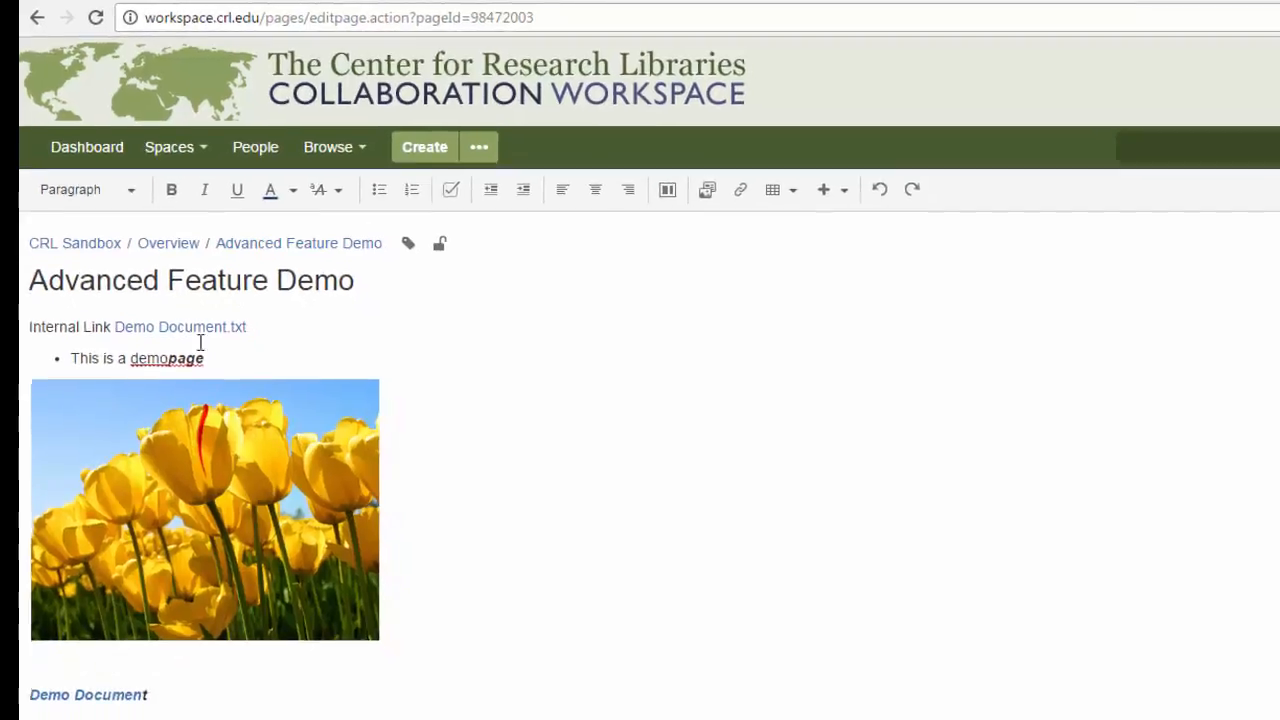
pyautogui.click(1194, 700)
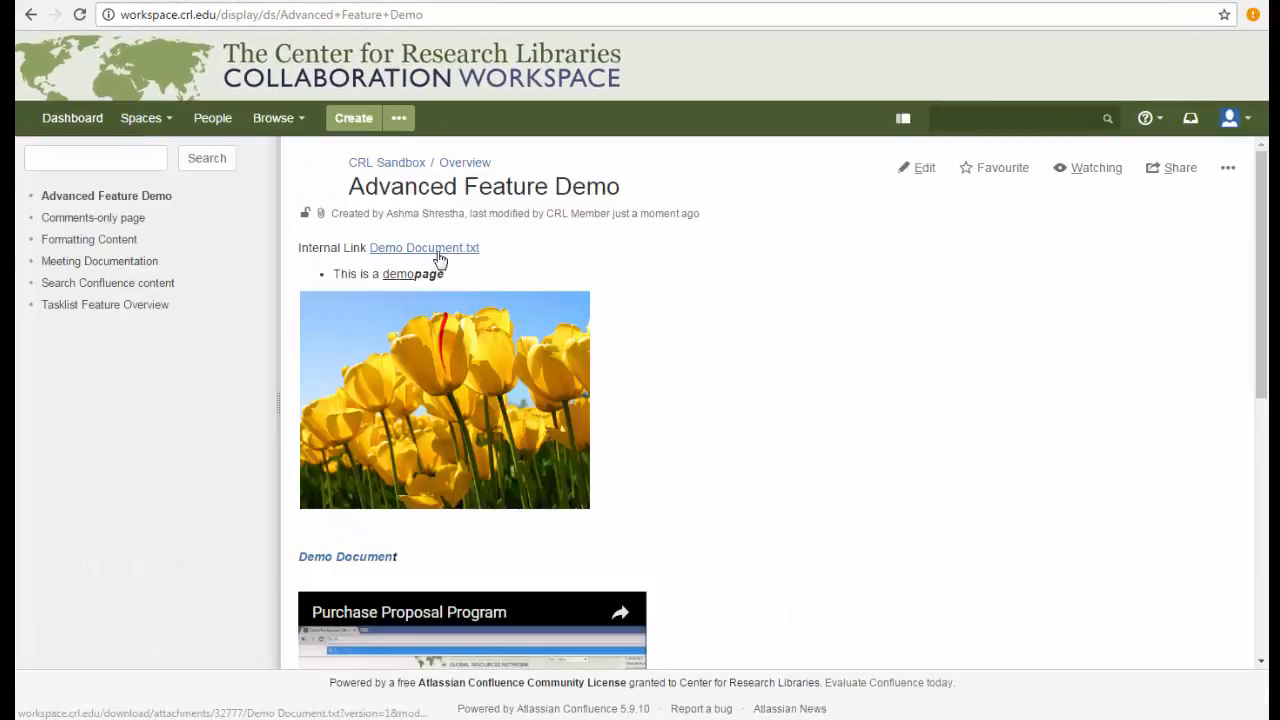
# Reopen the page for editing and add the line "This is a nice page" below the "Internal Link" line.
pyautogui.click(926, 170)
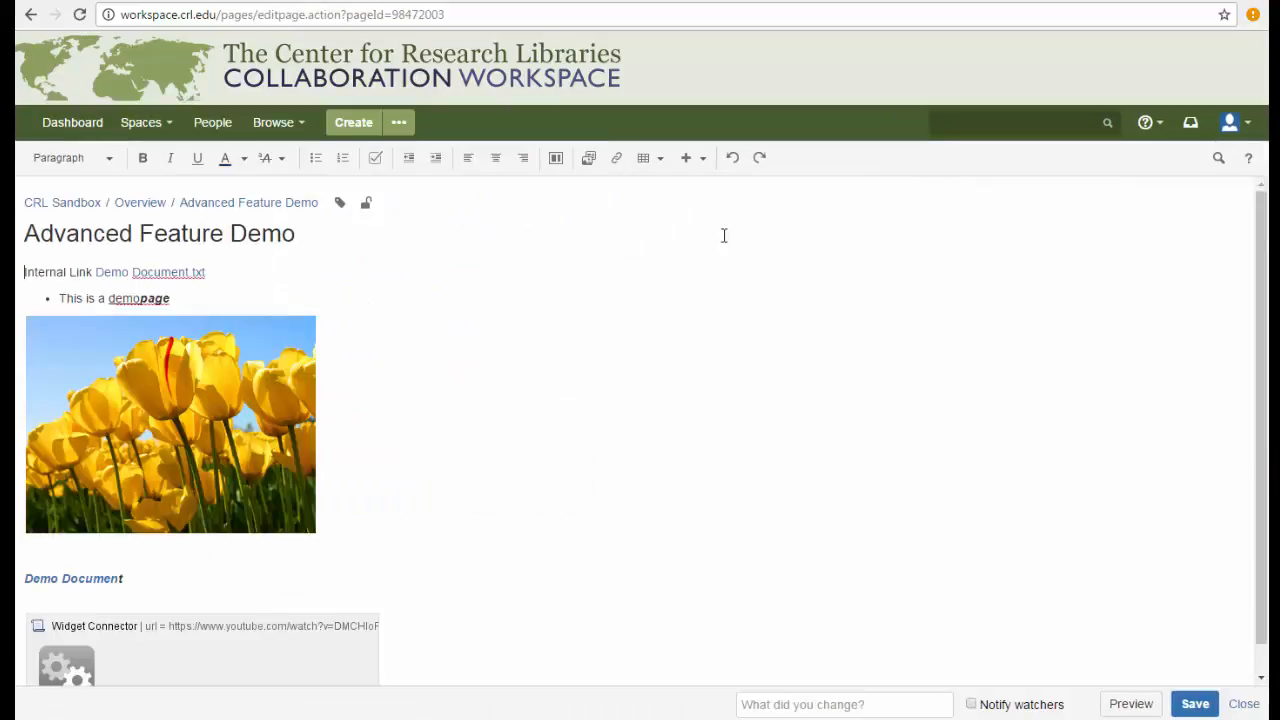
pyautogui.click(324, 276)
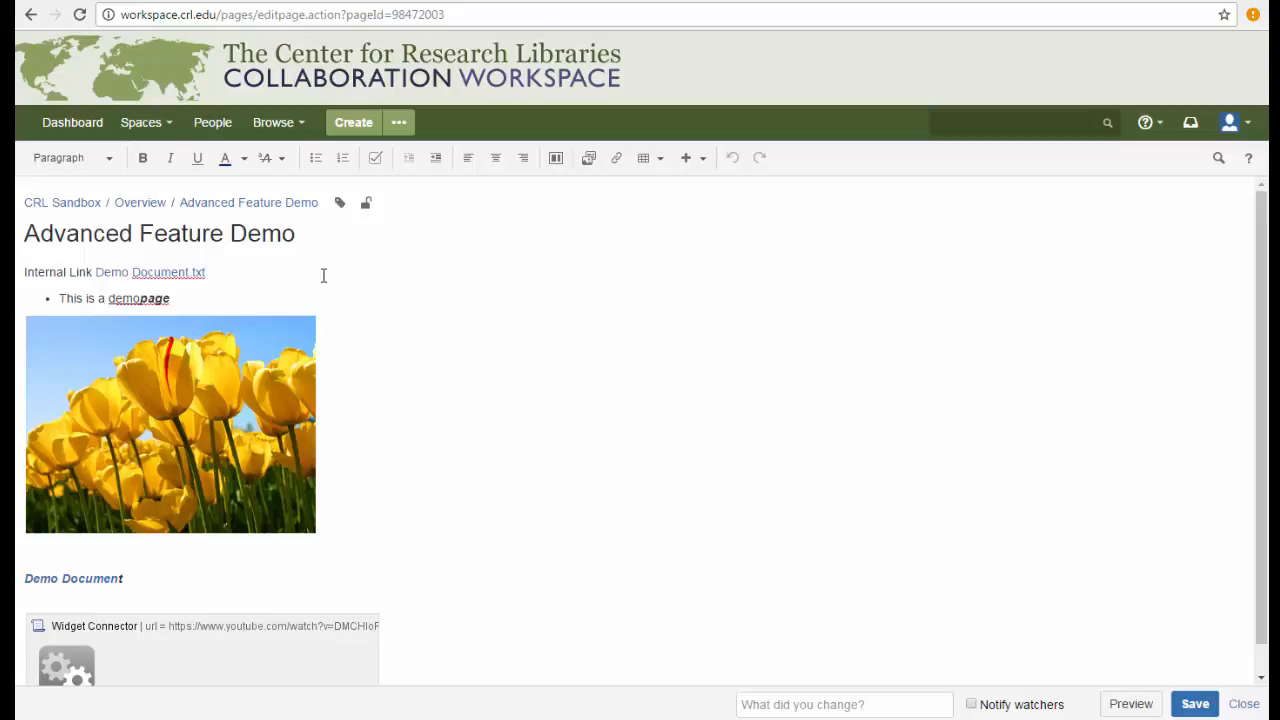
pyautogui.press('Return')
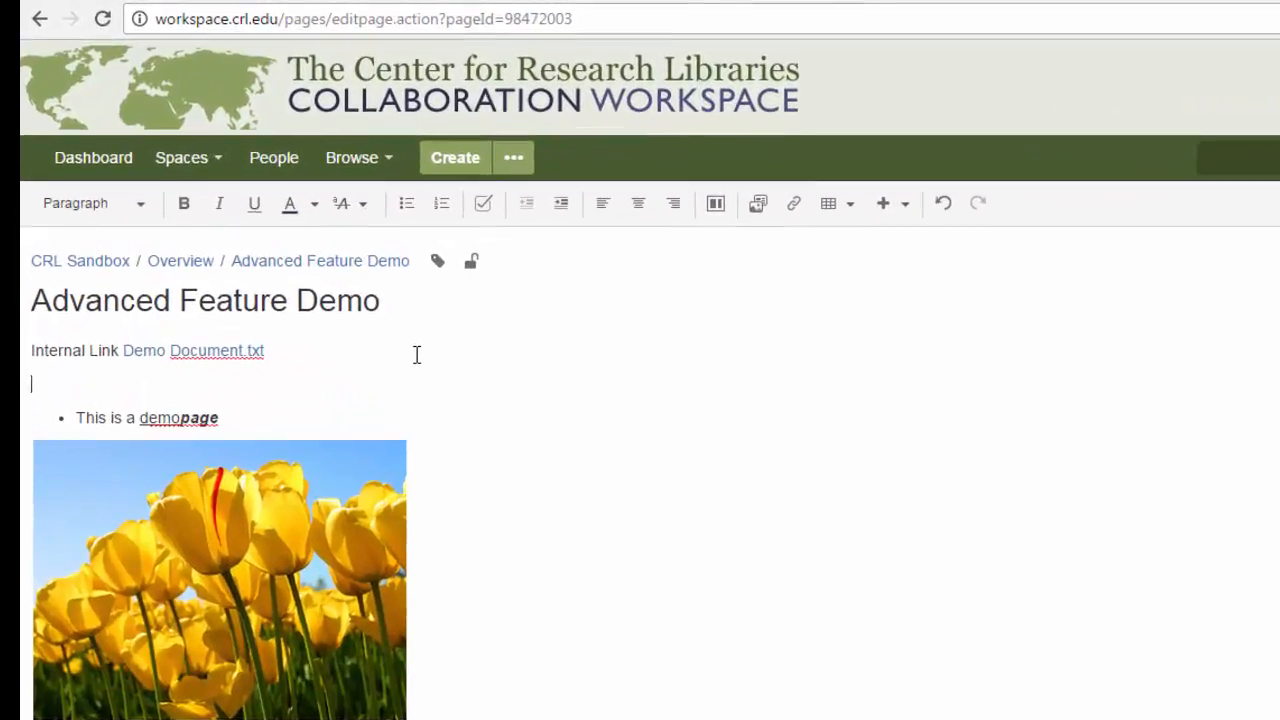
pyautogui.write('This is a nice page')
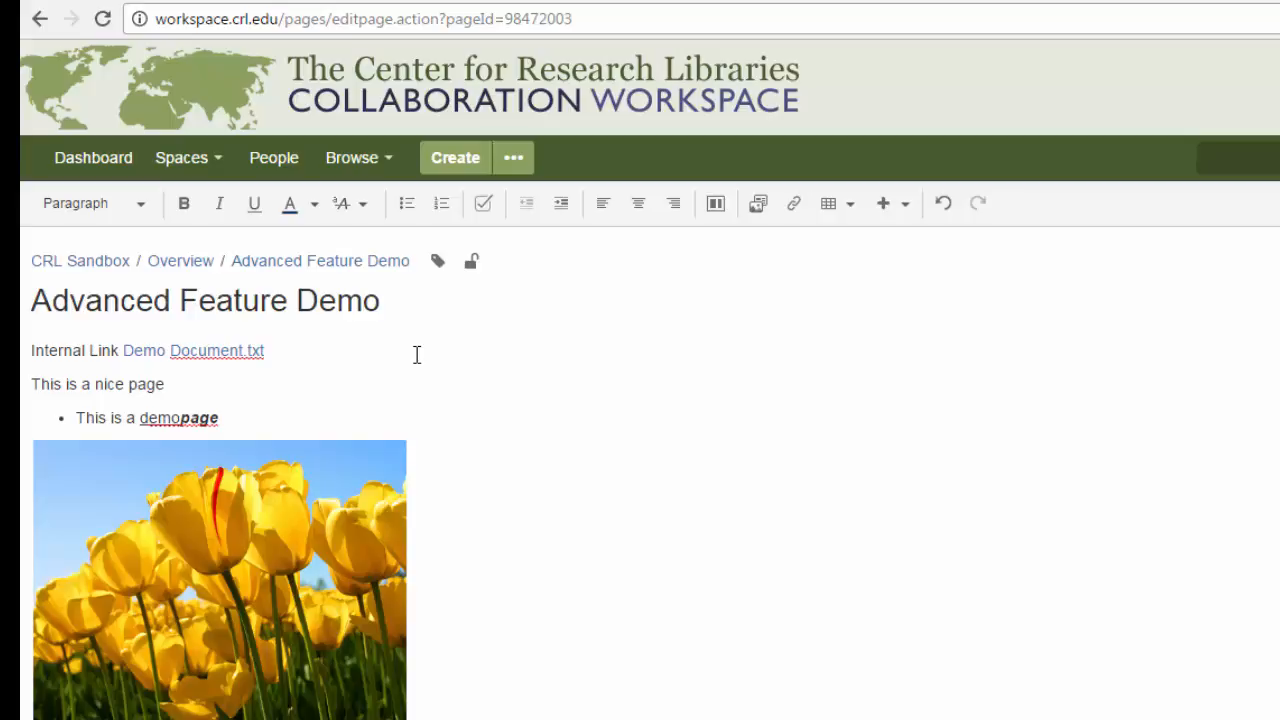
# Mention the CRL Confluence Demo Account after "This is a nice page" and save the page.
pyautogui.write('@')
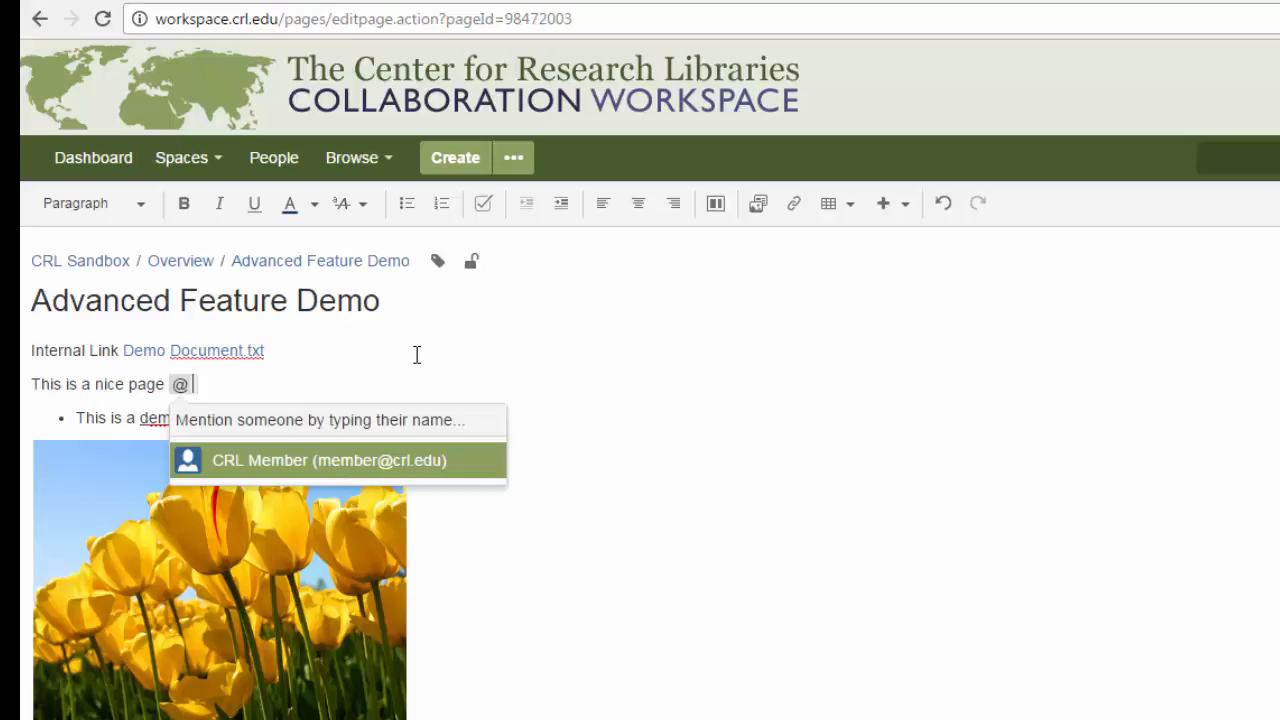
pyautogui.write('demo')
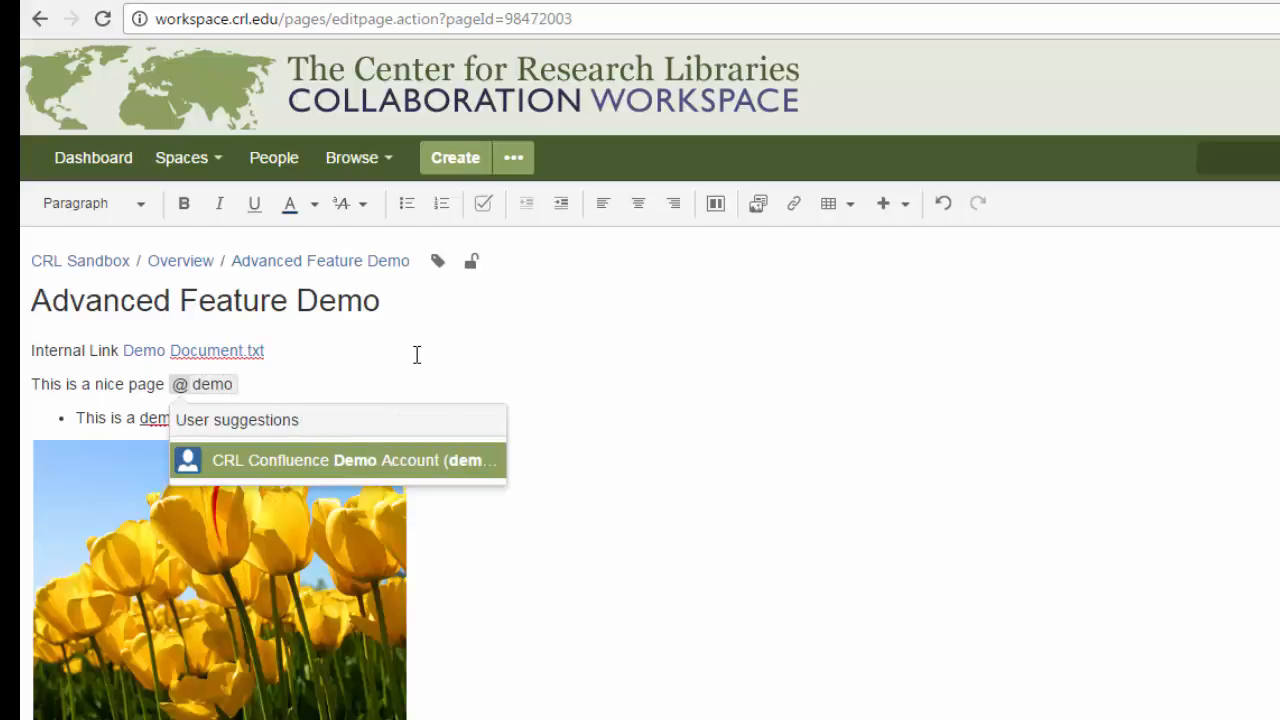
pyautogui.press('Return')
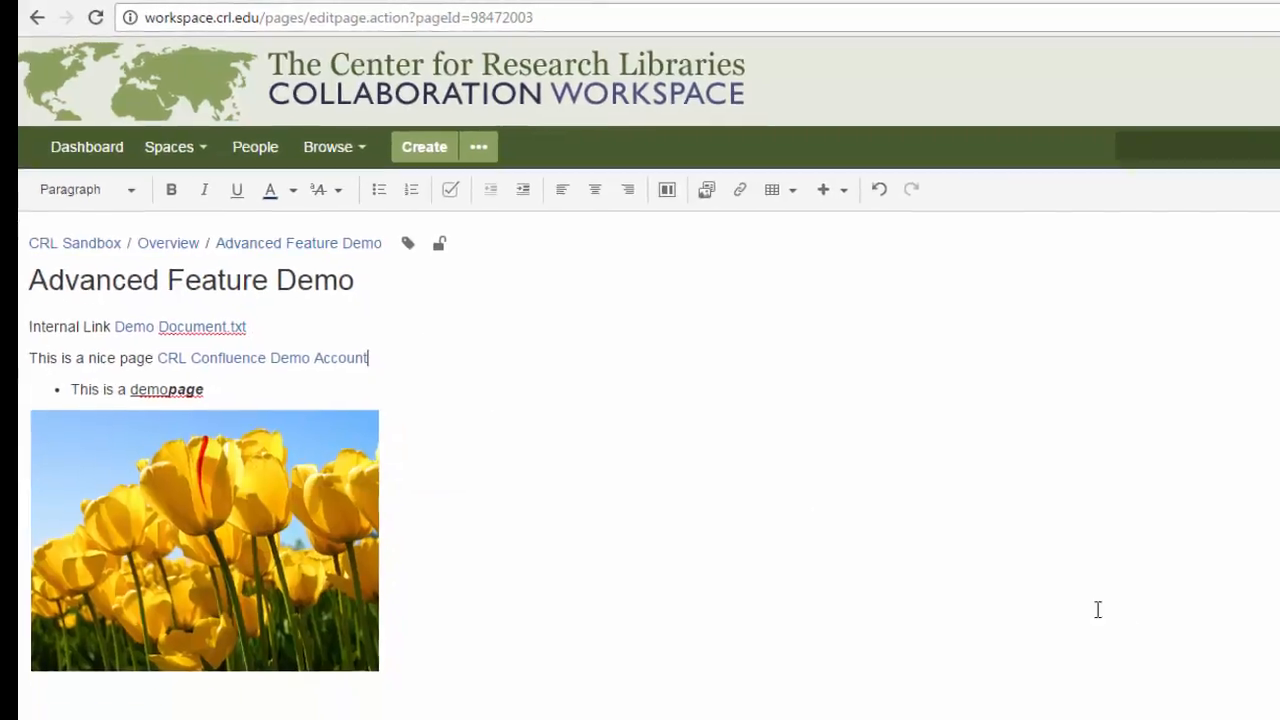
pyautogui.click(1191, 702)
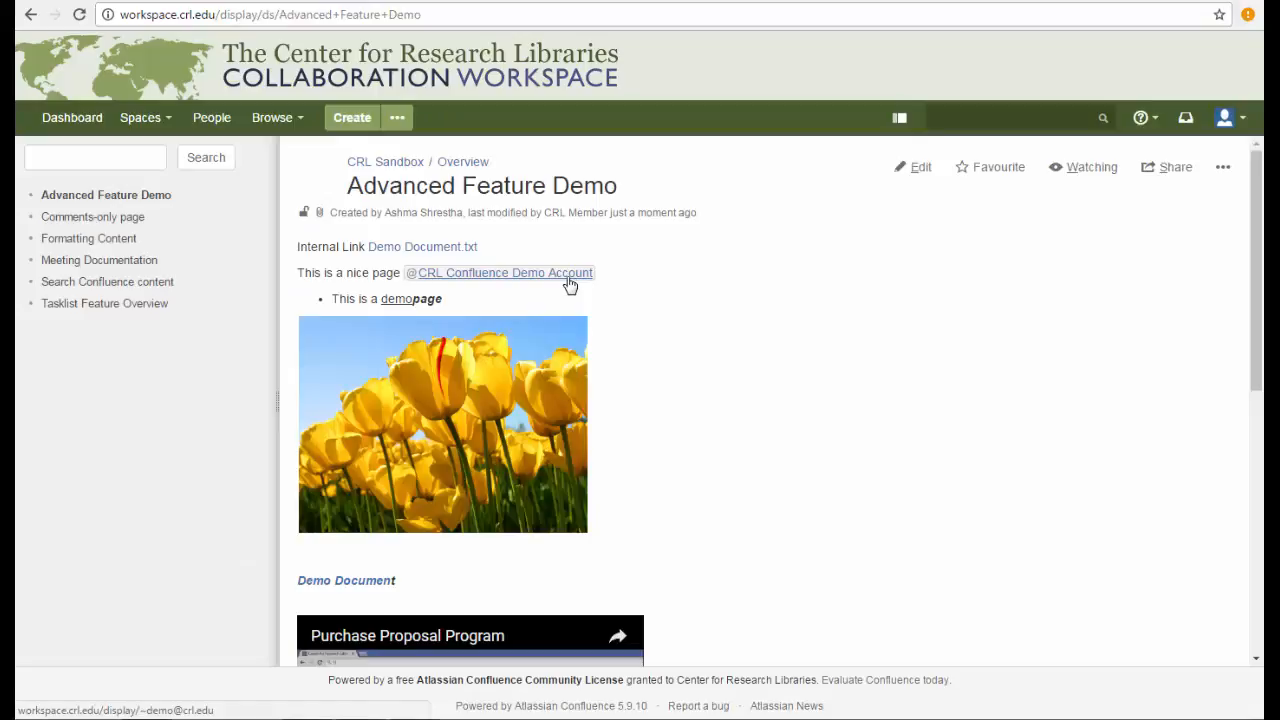
pyautogui.moveTo(569, 285)
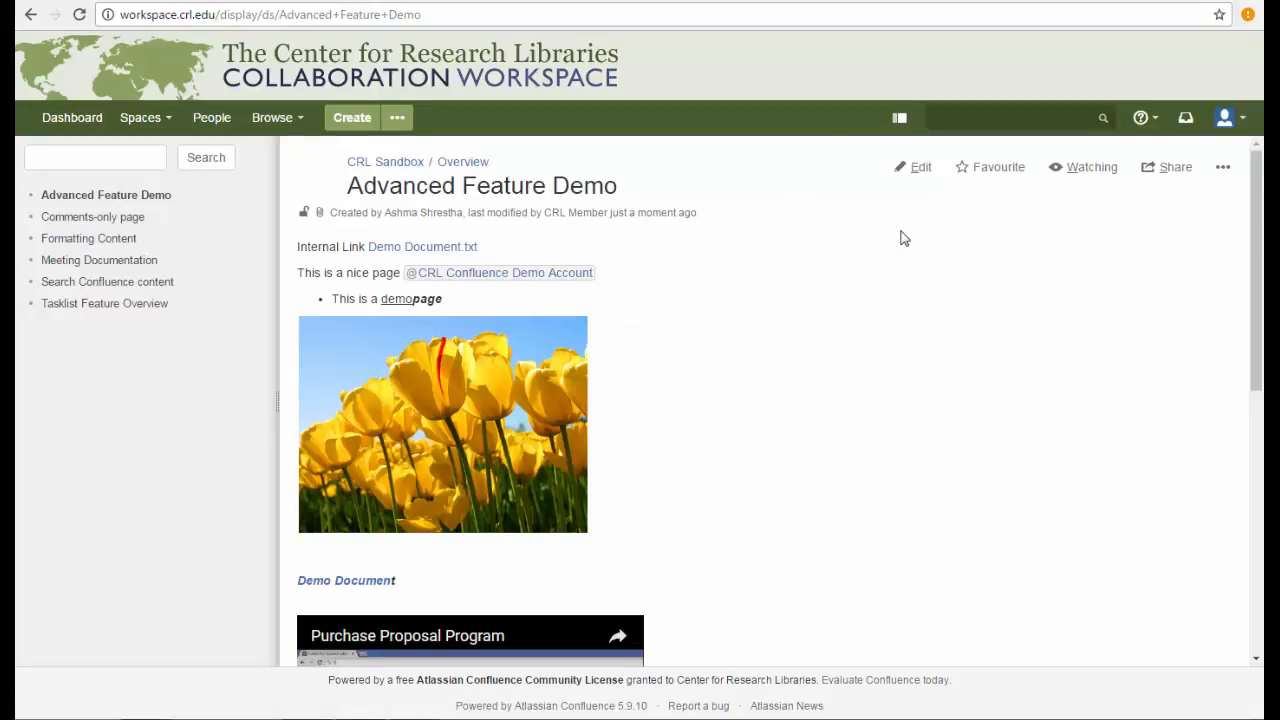
# Reopen the page for editing and look through the available macros without inserting one.
pyautogui.click(924, 170)
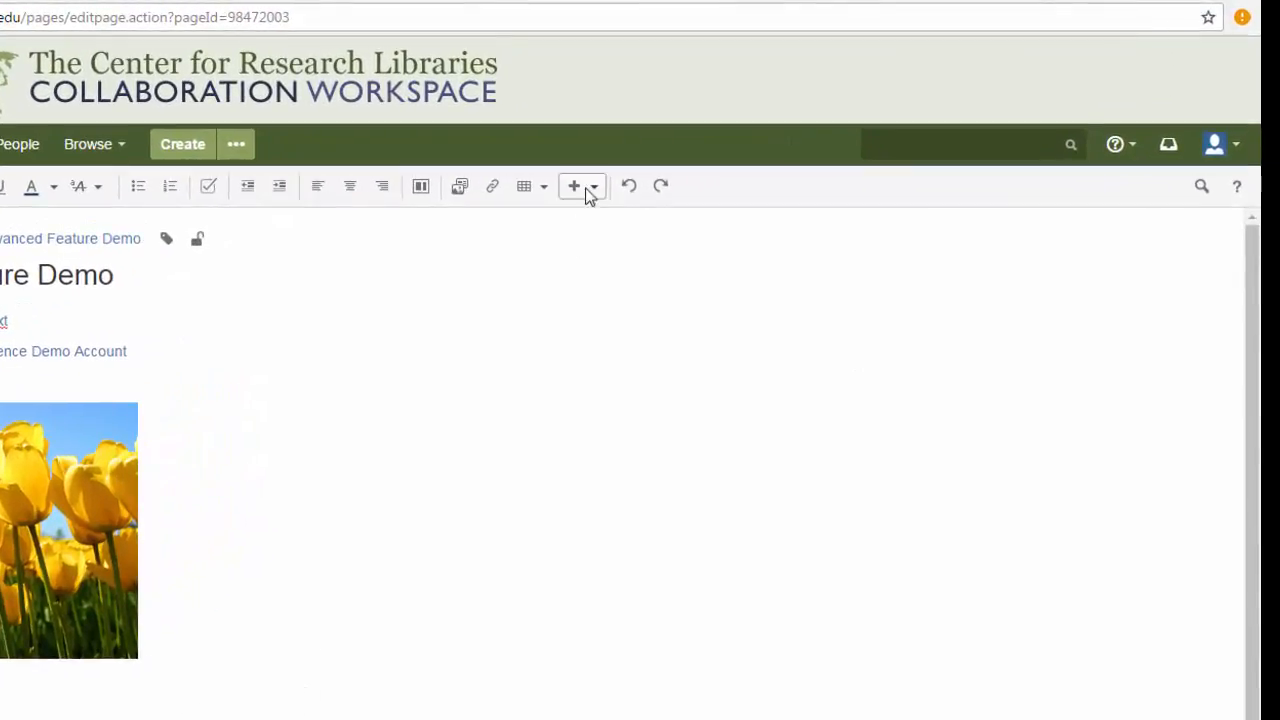
pyautogui.click(588, 192)
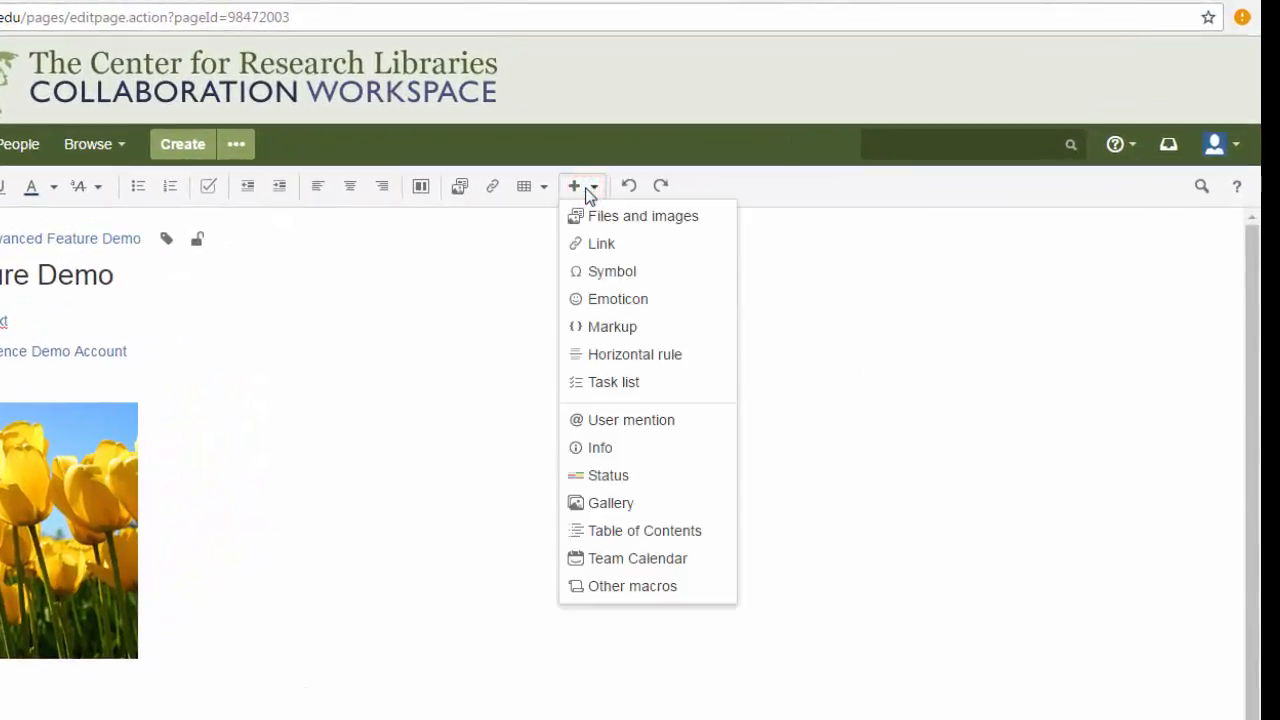
pyautogui.click(676, 586)
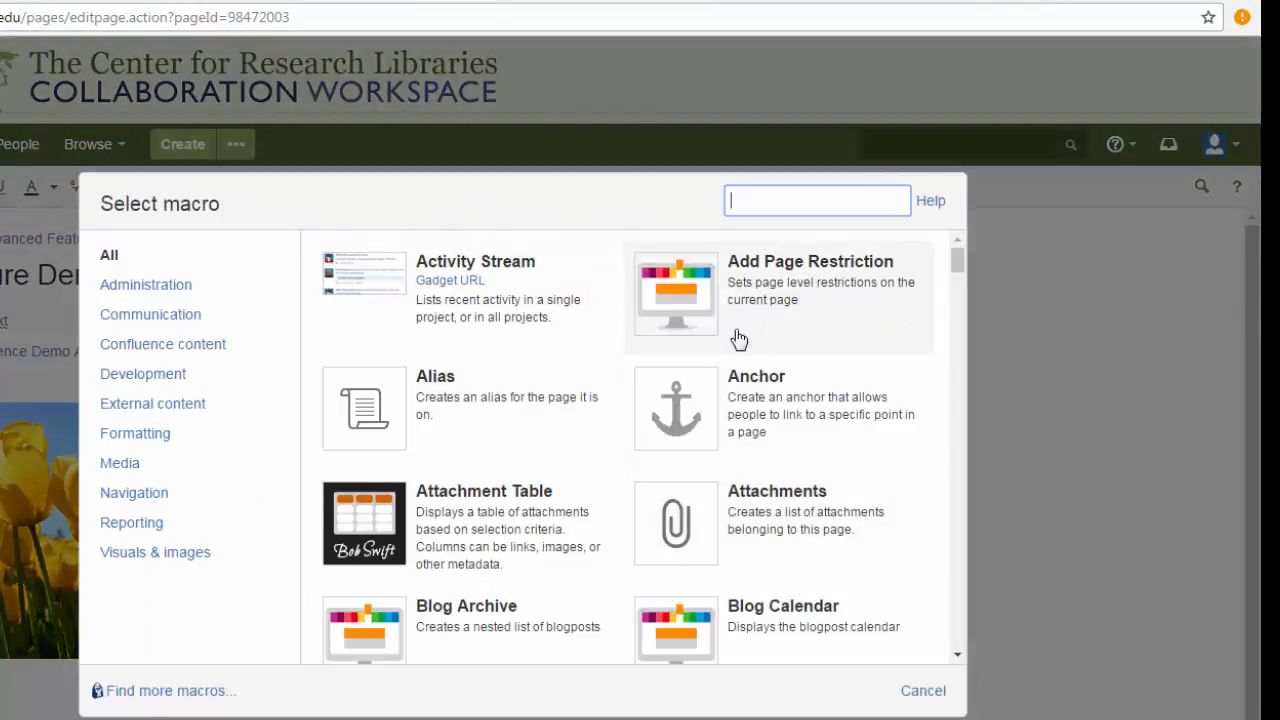
pyautogui.scroll(-4, 777, 620)
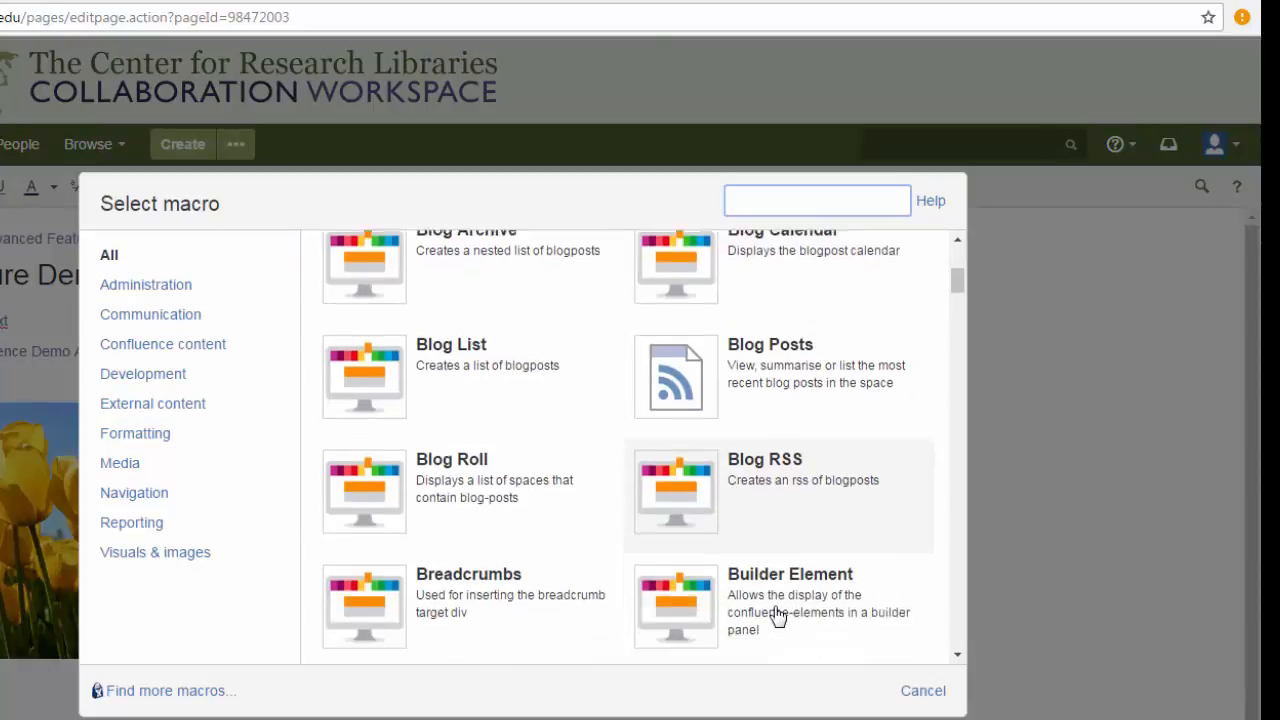
pyautogui.scroll(-3, 776, 614)
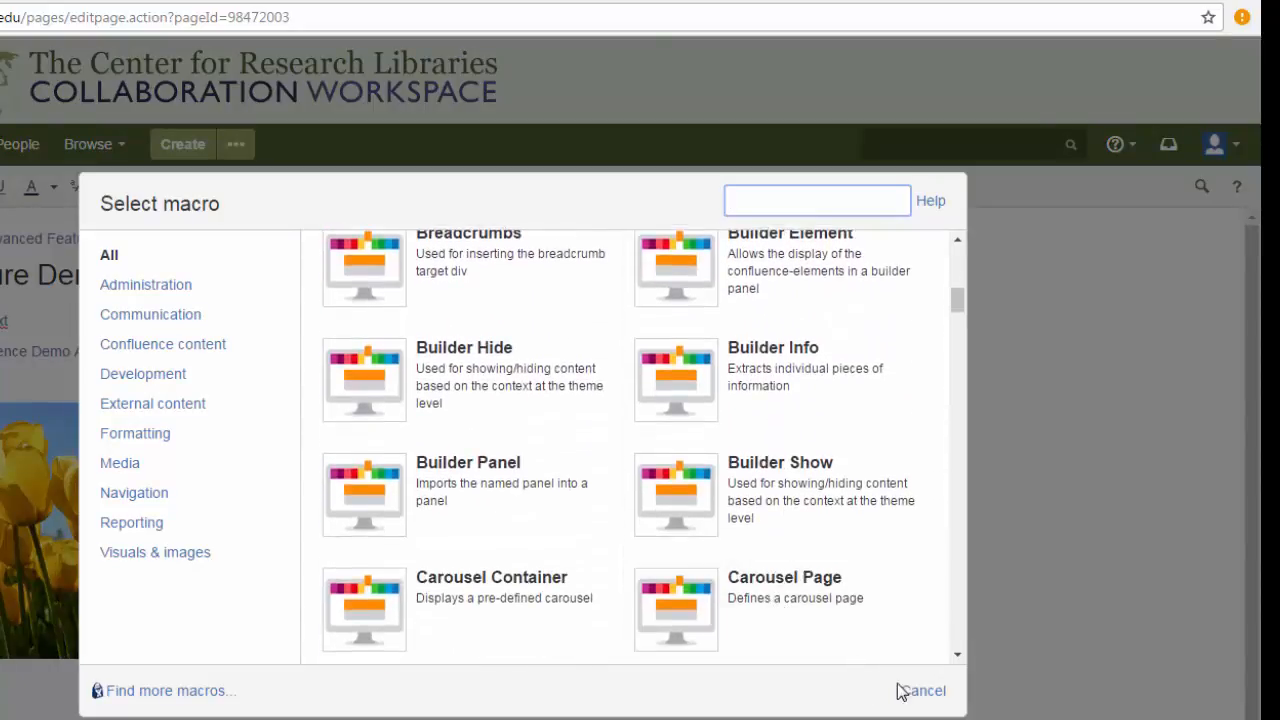
pyautogui.click(920, 690)
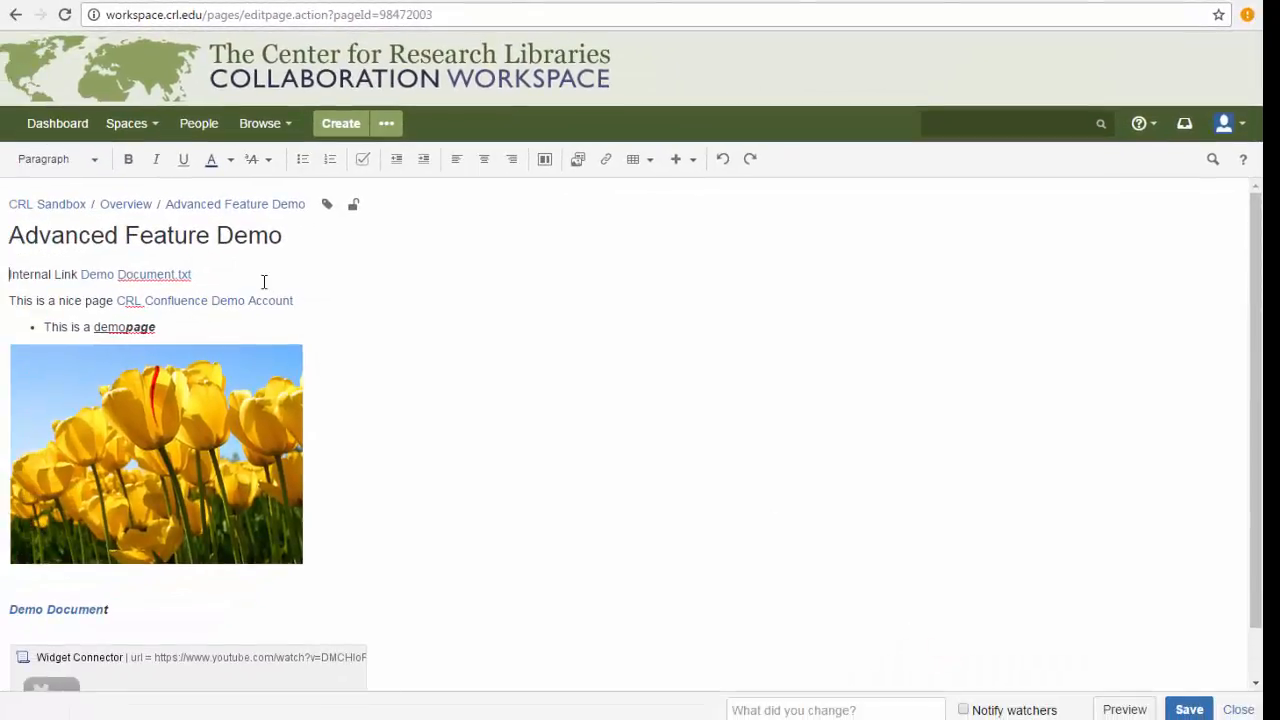
# Add the line "Task List" at the beginning of the page content and insert a task list below it.
pyautogui.press('Return')
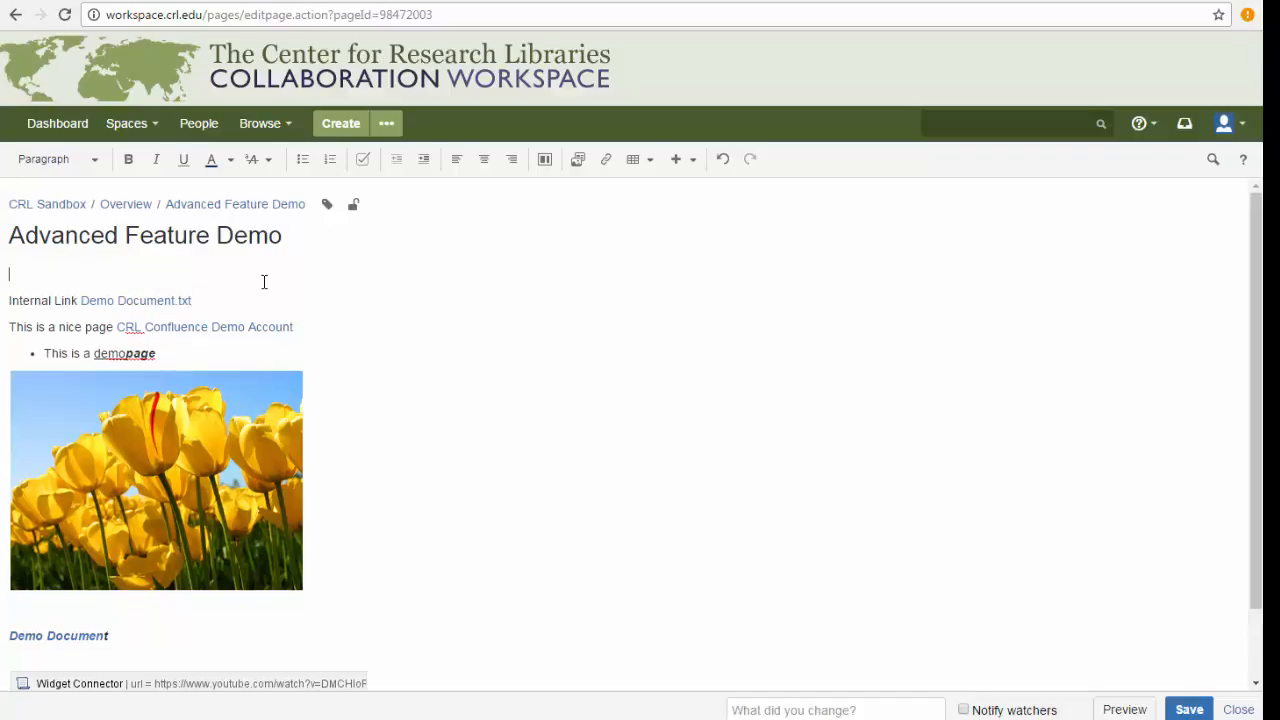
pyautogui.write('Task L')
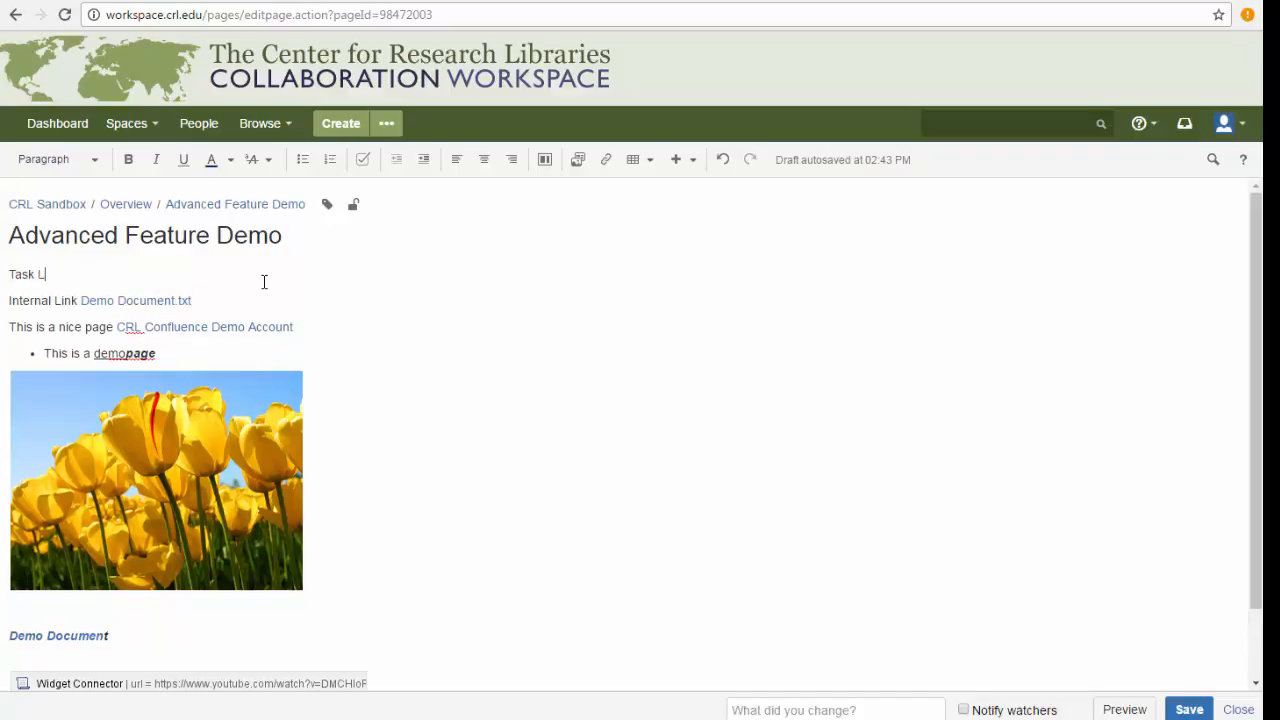
pyautogui.write('ist')
pyautogui.press('Return')
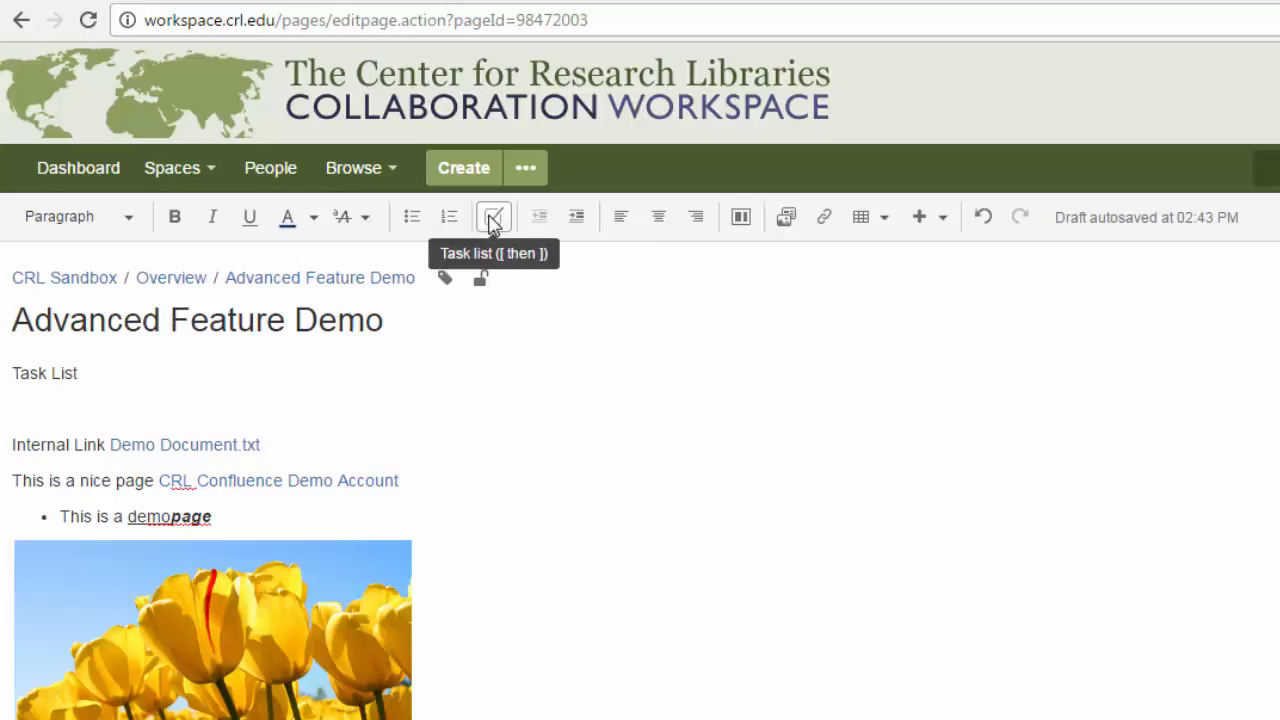
pyautogui.click(945, 218)
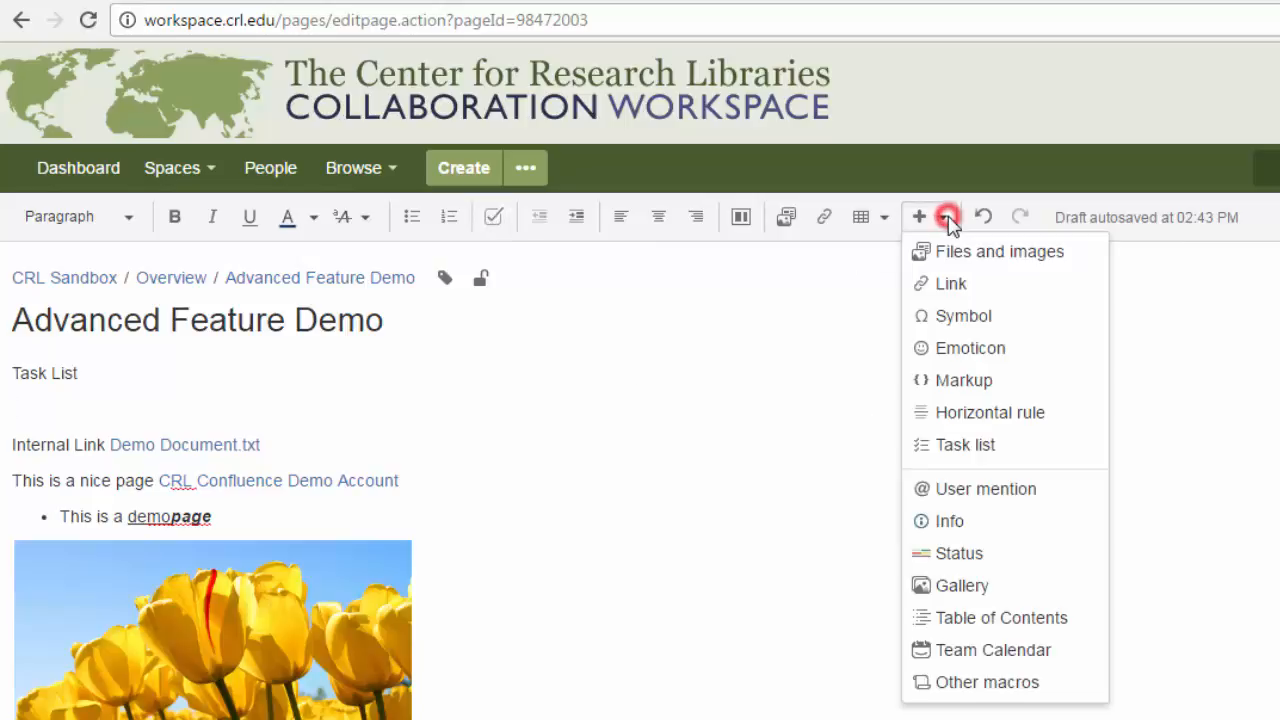
pyautogui.click(970, 446)
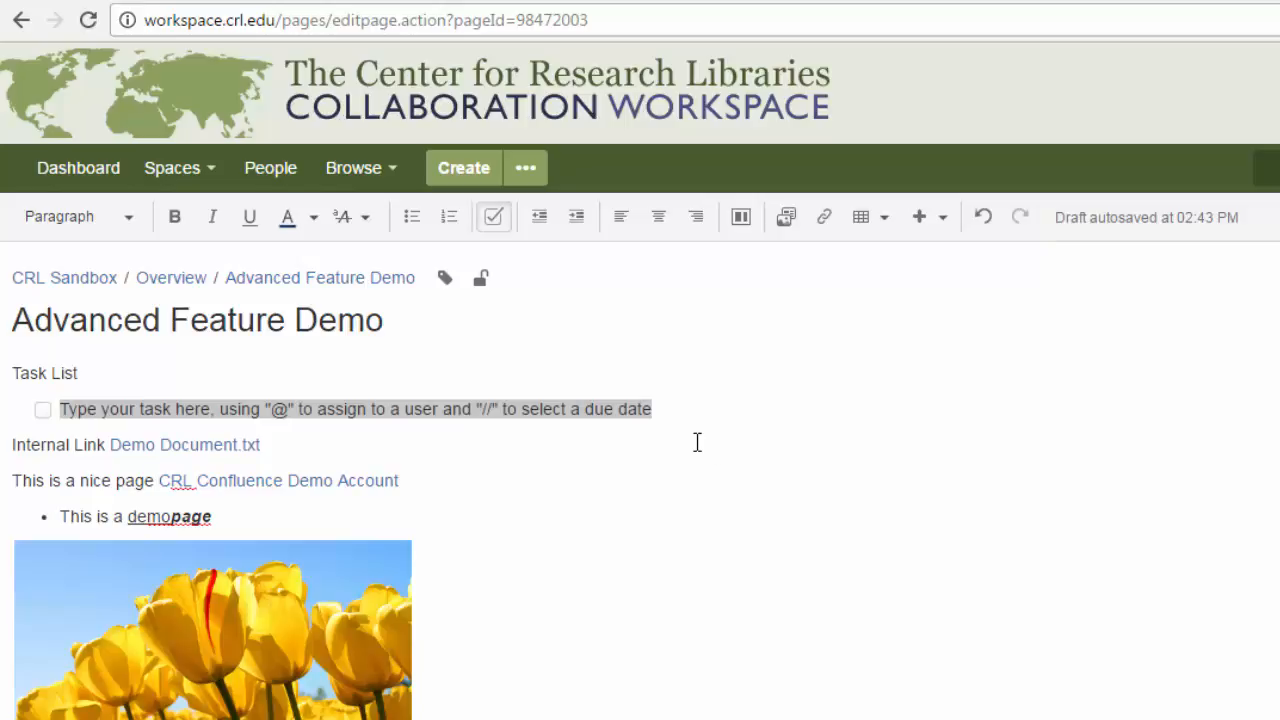
# Enter the task "Make the edits to the page" in the task list and assign it to the CRL Confluence Demo Account.
pyautogui.press('BackSpace')
pyautogui.write('M')
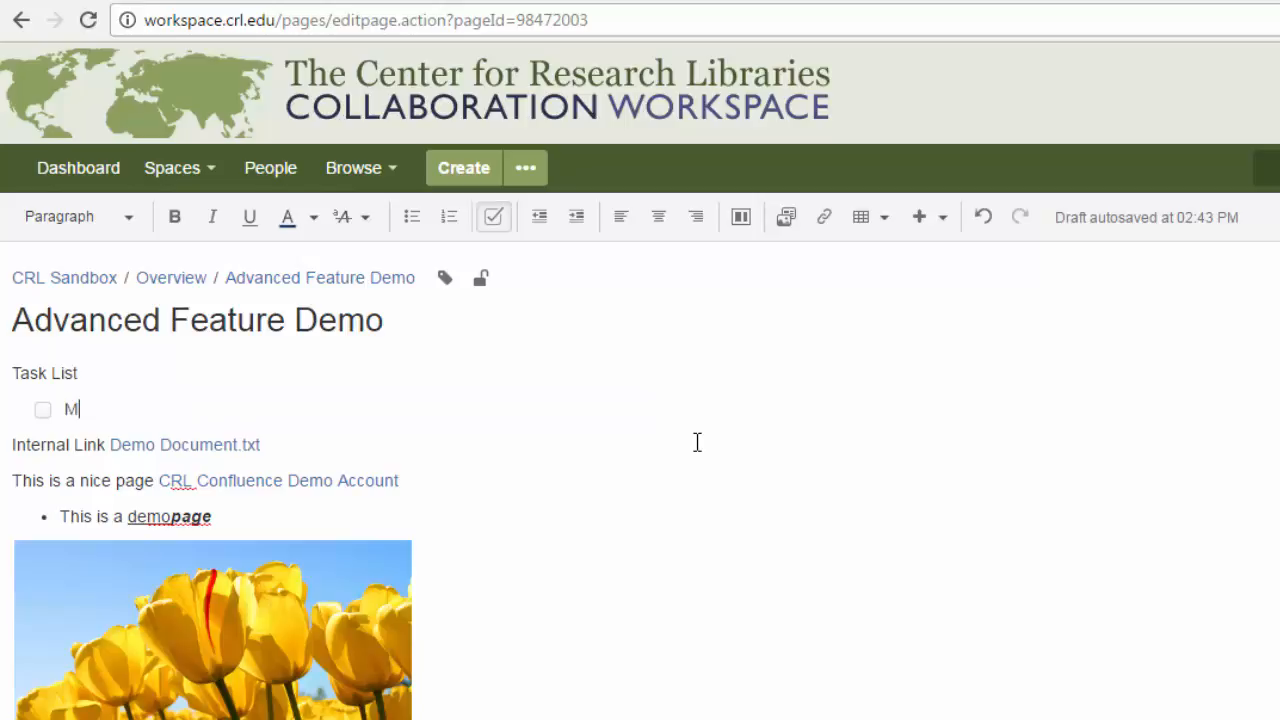
pyautogui.write('ake the edits to the page ')
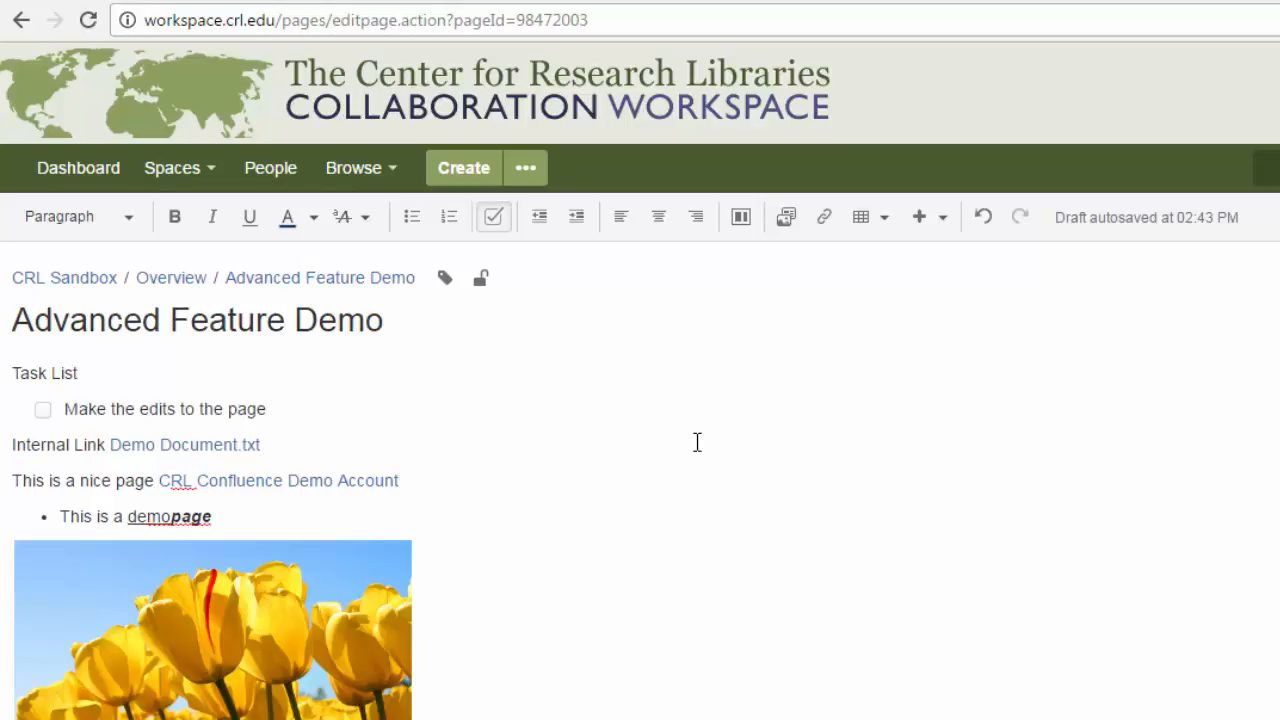
pyautogui.write('@de')
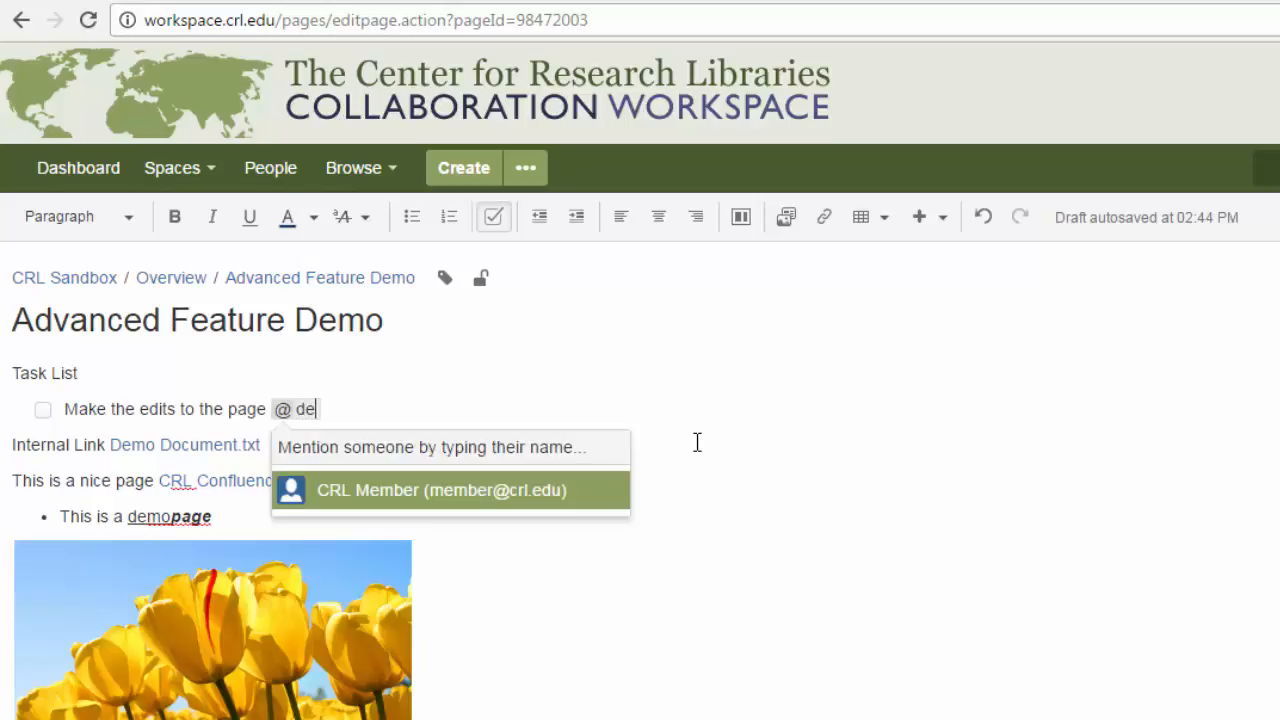
pyautogui.write('mo')
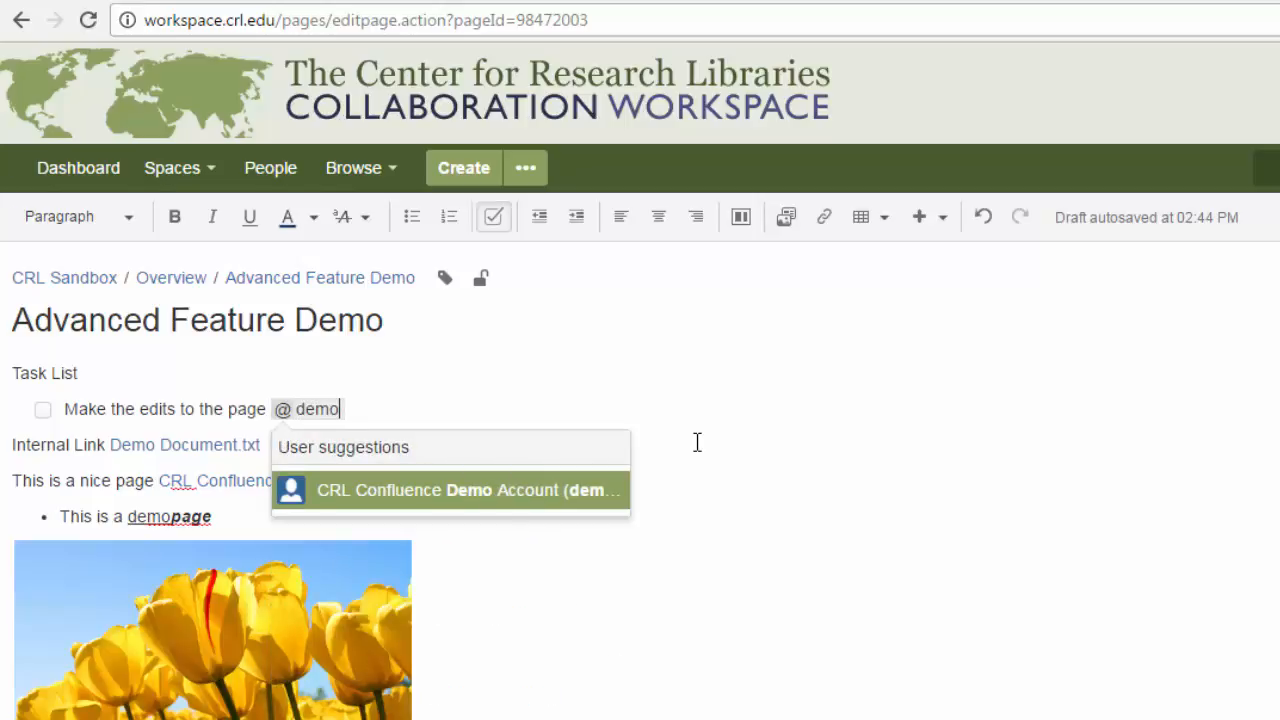
pyautogui.click(546, 503)
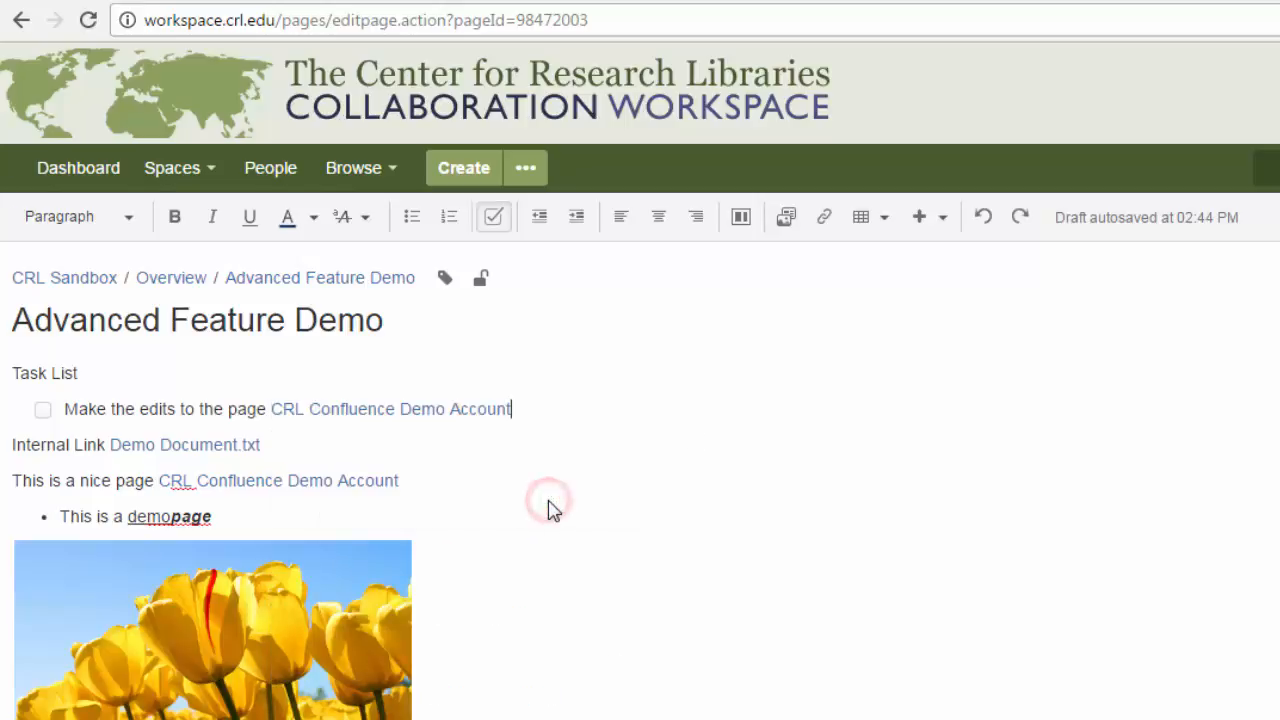
# Give the task the due date 24 Feb 2017 and save the page.
pyautogui.write('/')
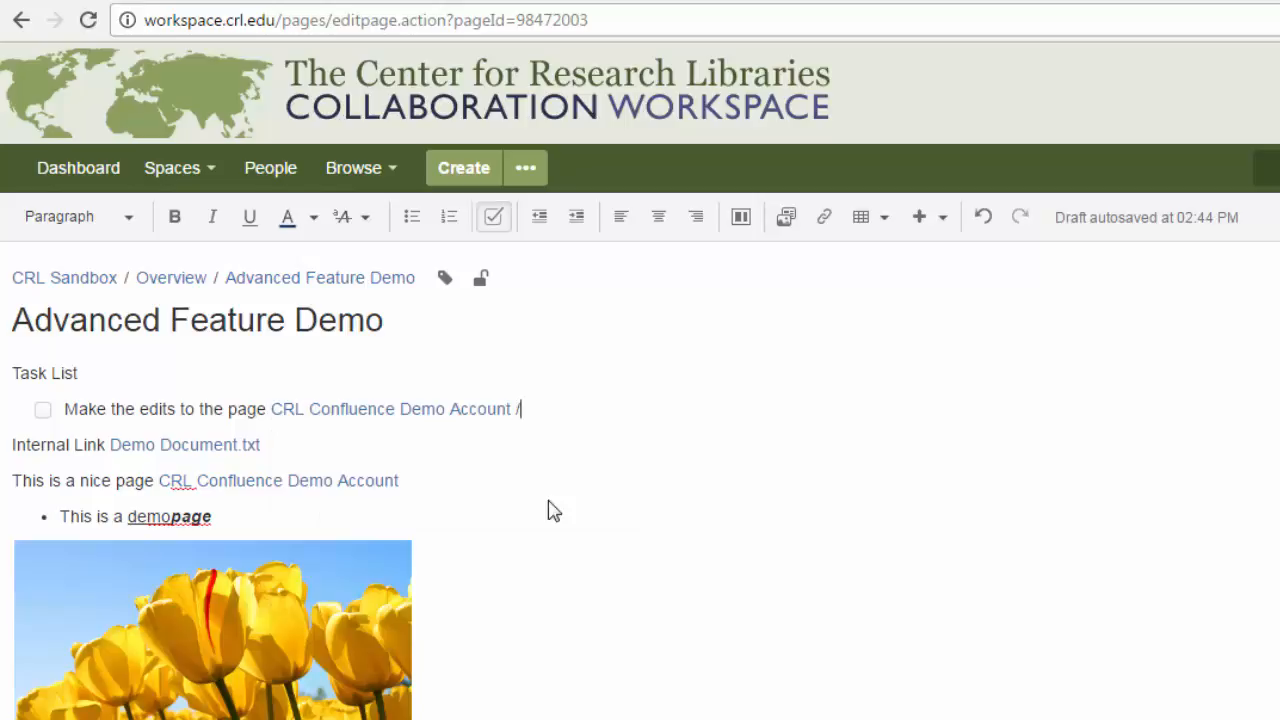
pyautogui.write('/')
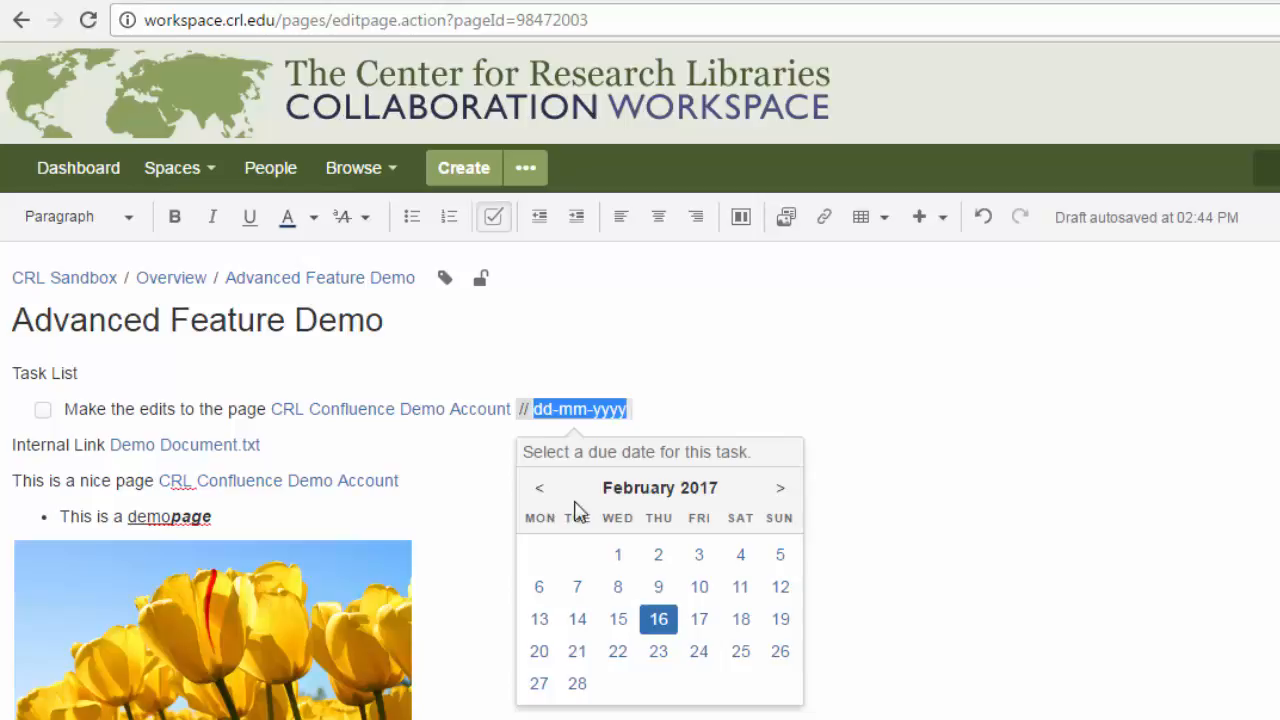
pyautogui.click(701, 652)
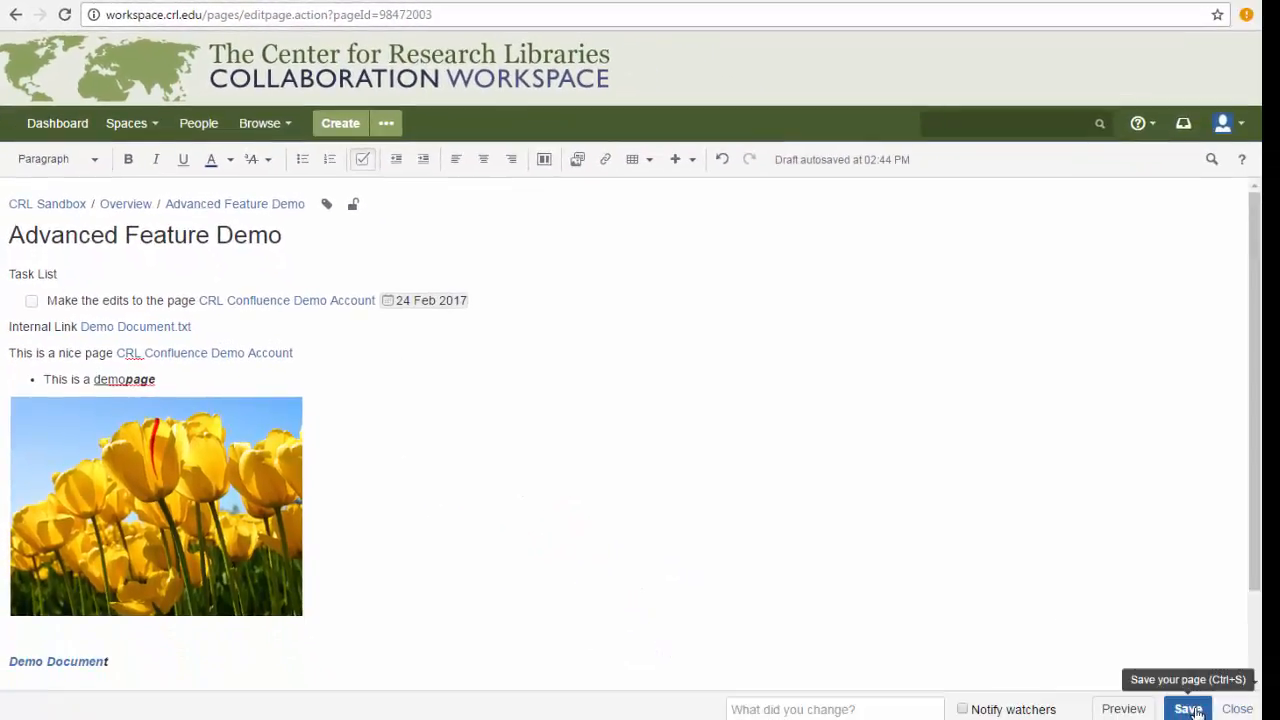
pyautogui.click(1190, 709)
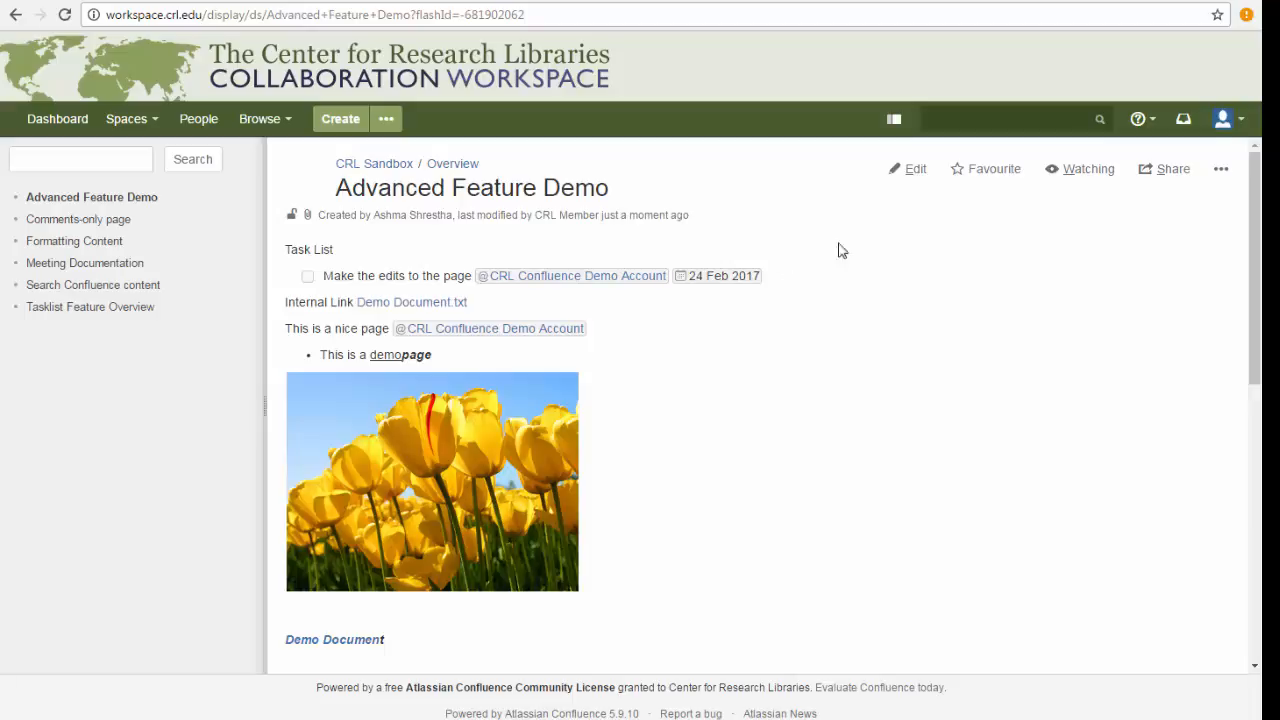
# Reopen the page for editing and add the line "Team Calendar" above "Task List", with blank lines between them.
pyautogui.click(916, 170)
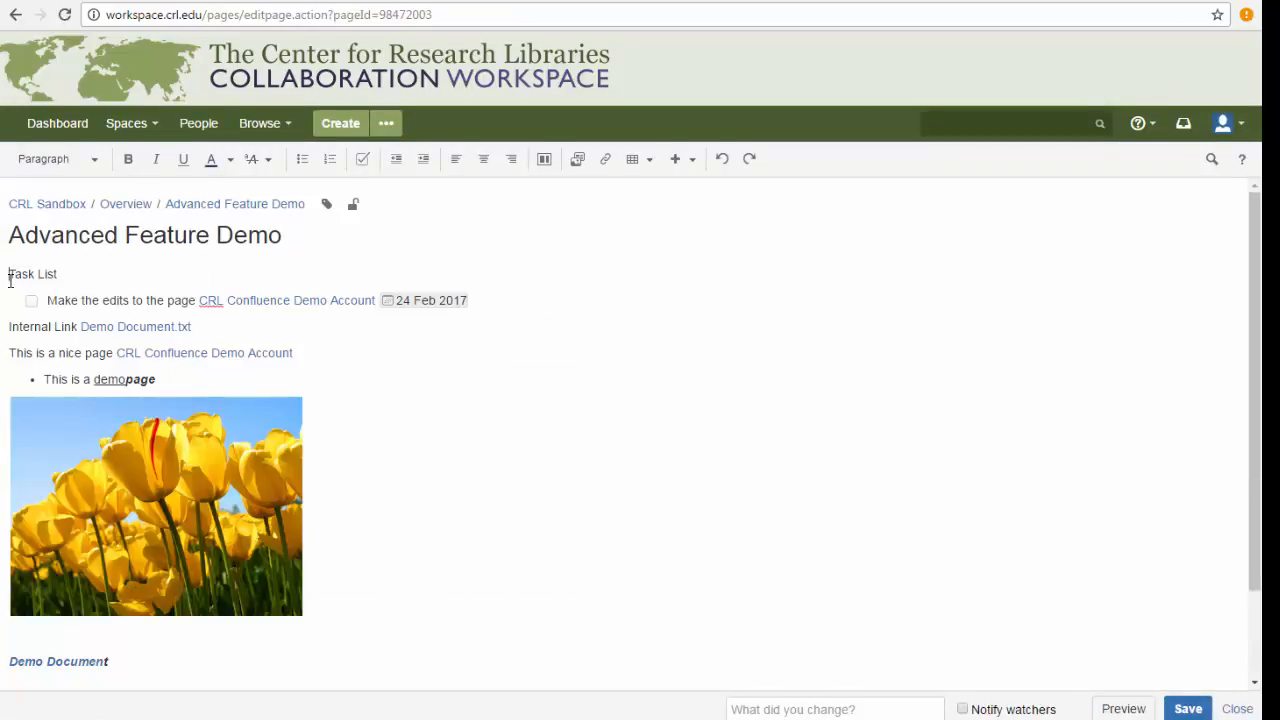
pyautogui.press('Return')
pyautogui.press('Return')
pyautogui.press('Up')
pyautogui.press('Up')
pyautogui.write('Team')
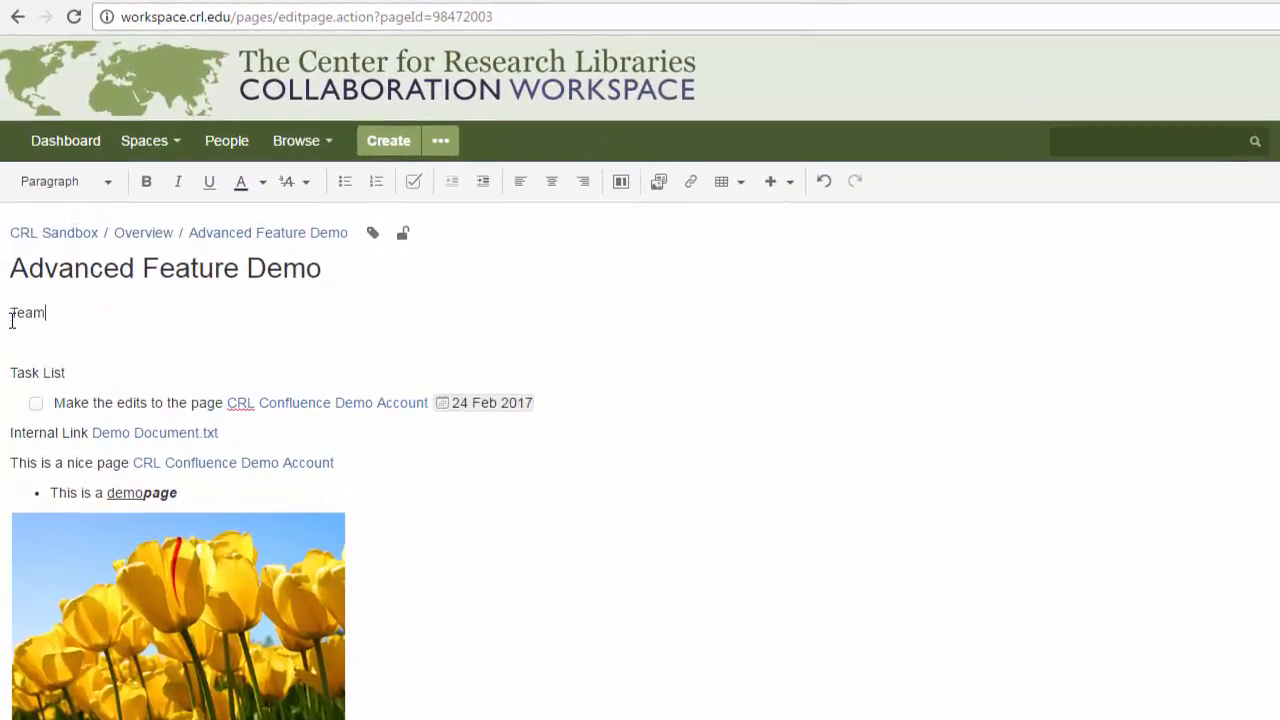
pyautogui.write(' Calendar')
pyautogui.press('Return')
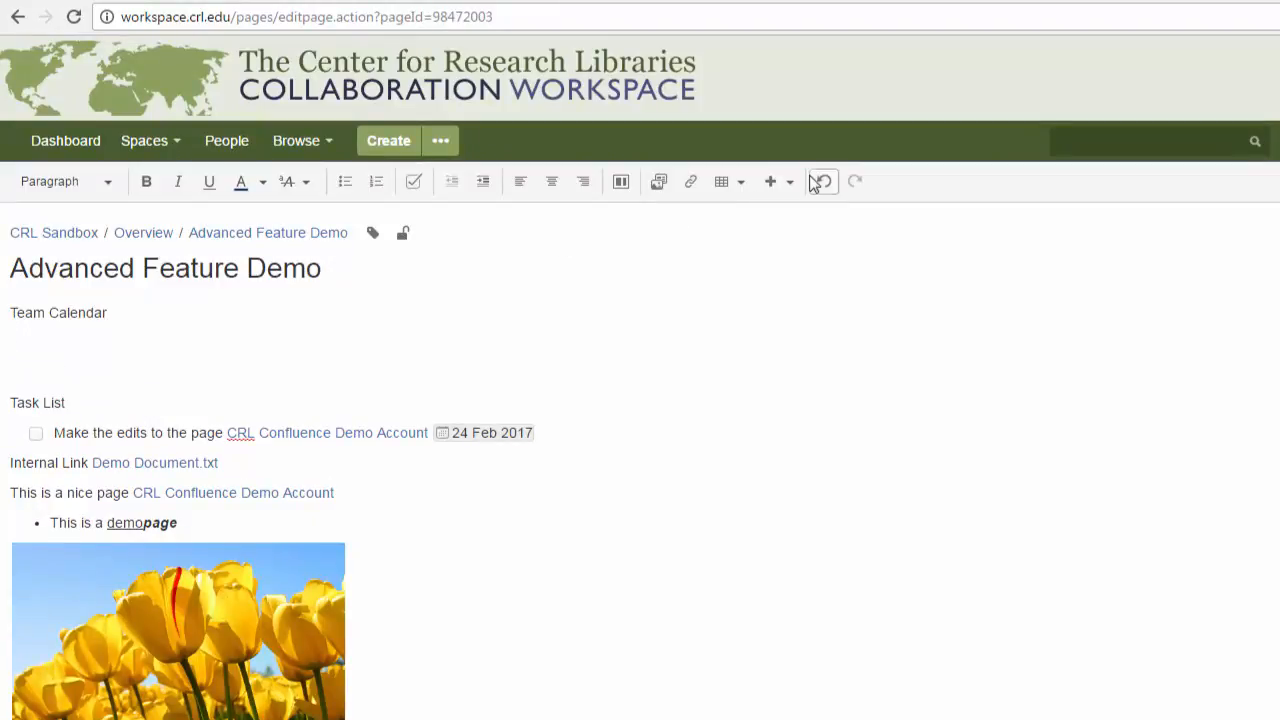
# Insert a new team calendar named "Demo Workspace Calendar" below the "Team Calendar" line.
pyautogui.click(770, 181)
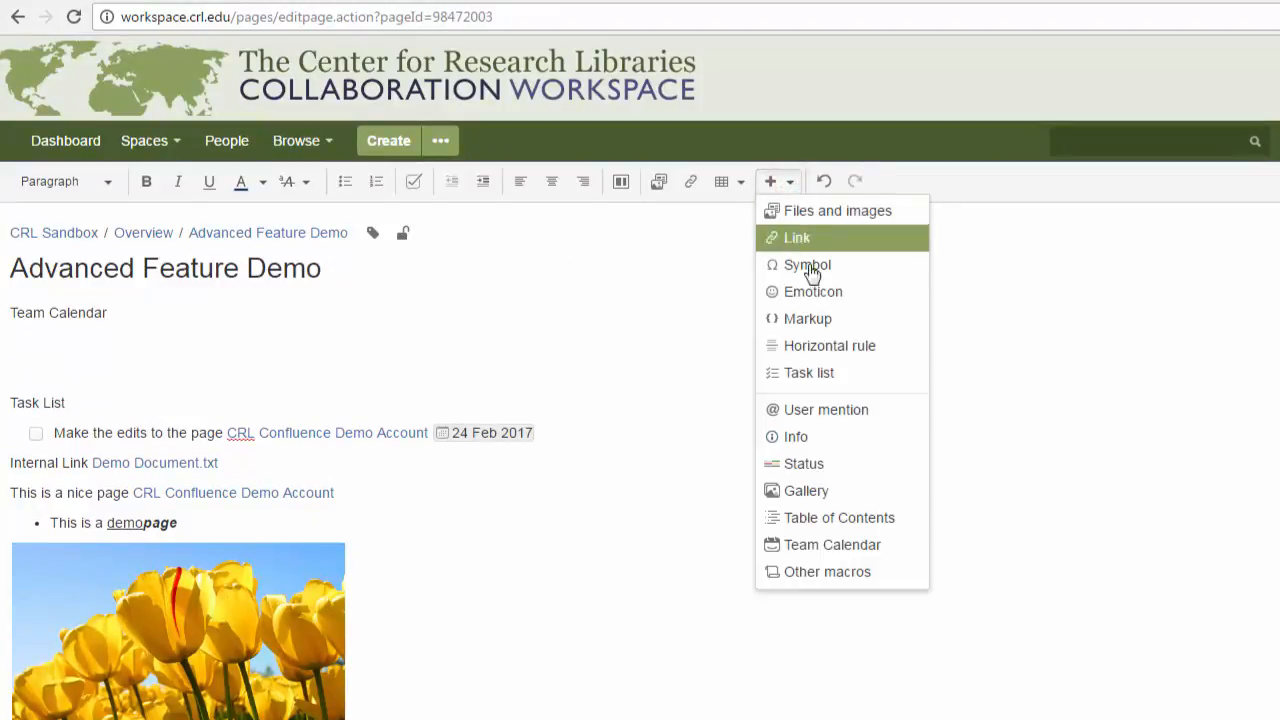
pyautogui.click(837, 547)
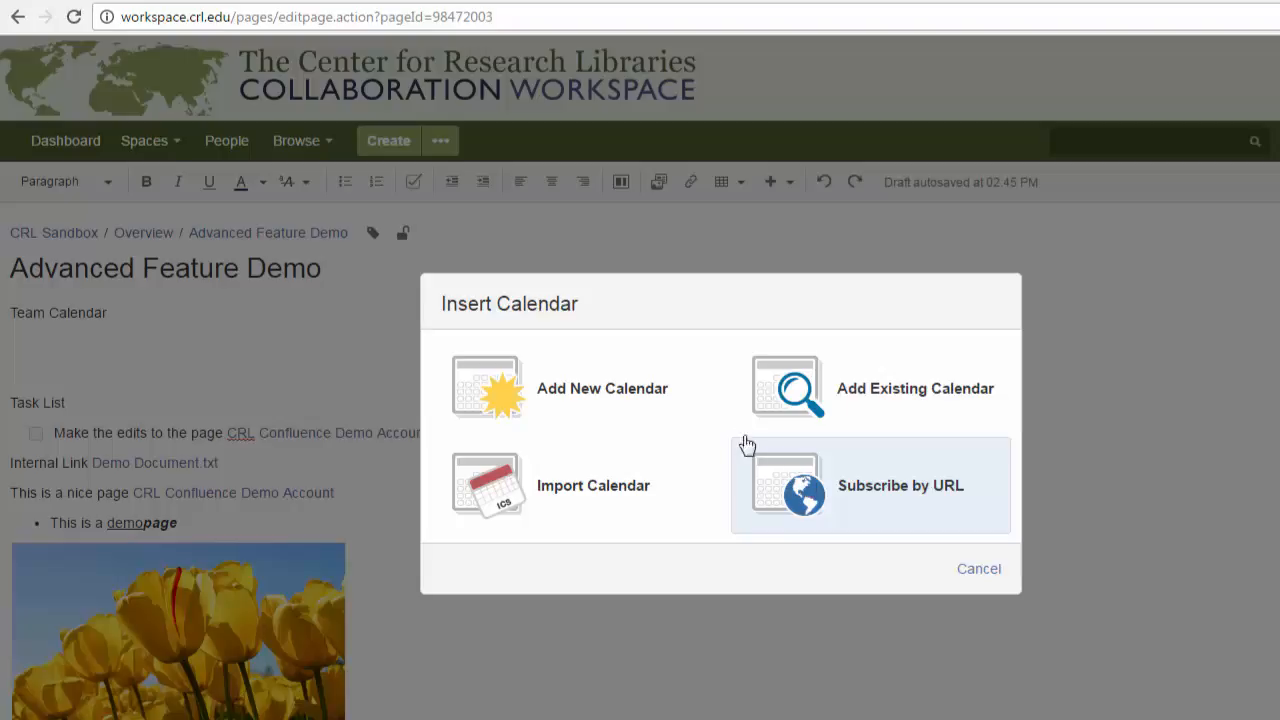
pyautogui.click(623, 386)
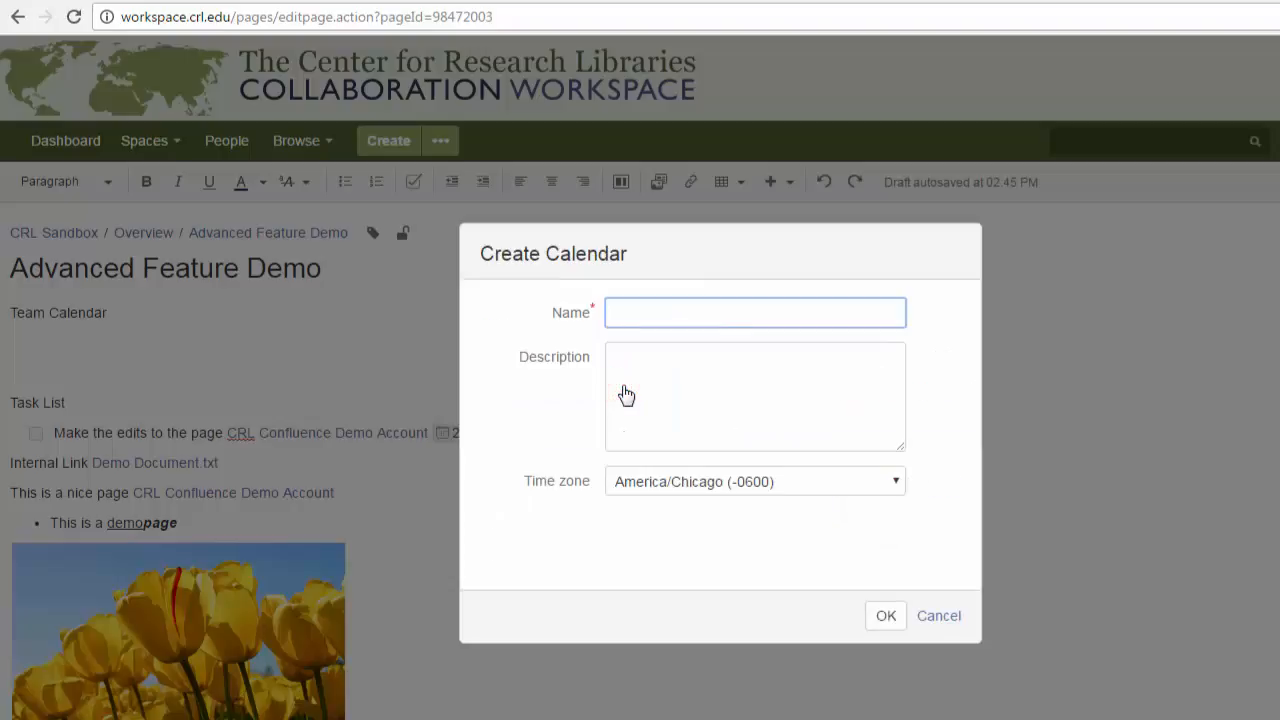
pyautogui.write('Demo Workspace Calen')
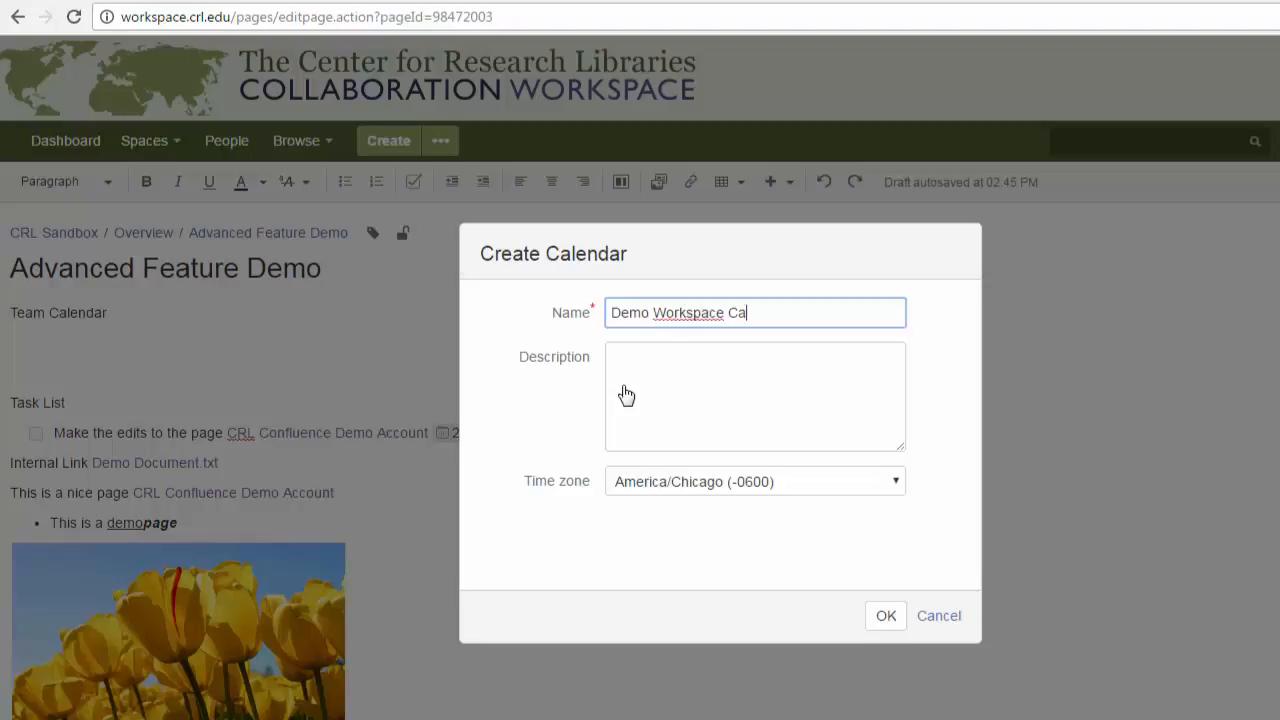
pyautogui.write('dar')
pyautogui.click(885, 615)
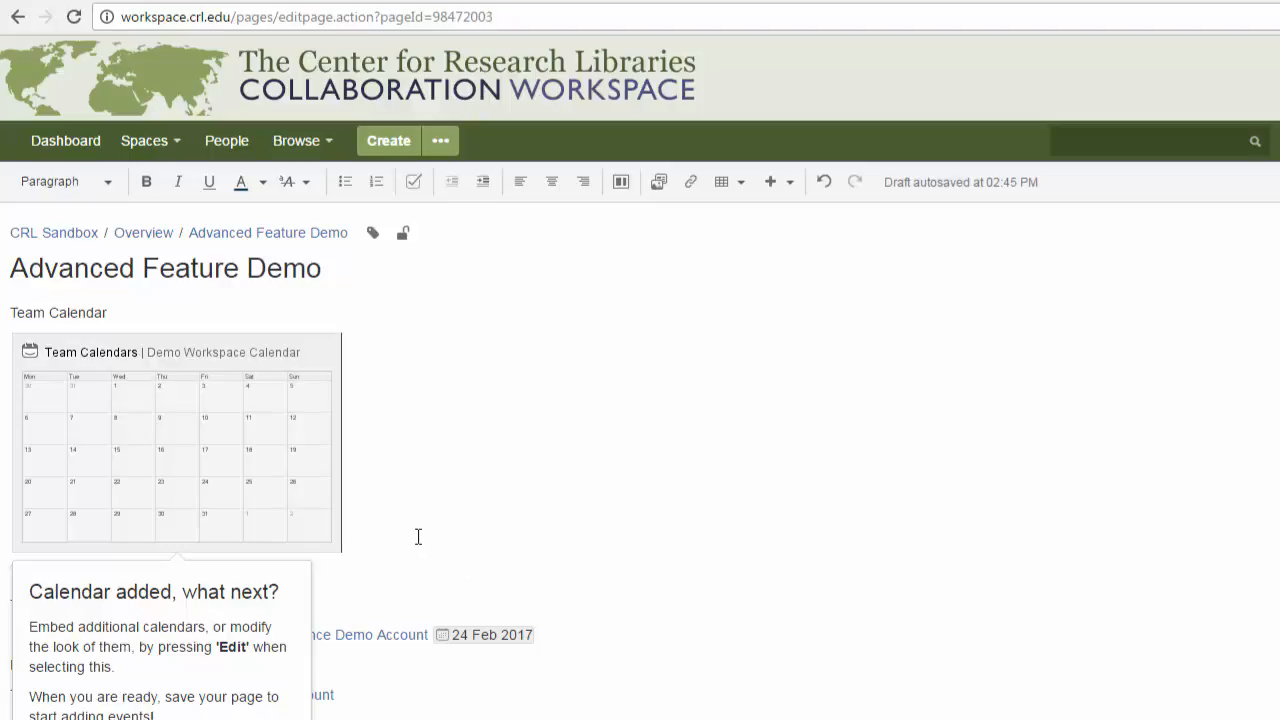
# Set the inserted calendar to the List view and save the page.
pyautogui.click(317, 525)
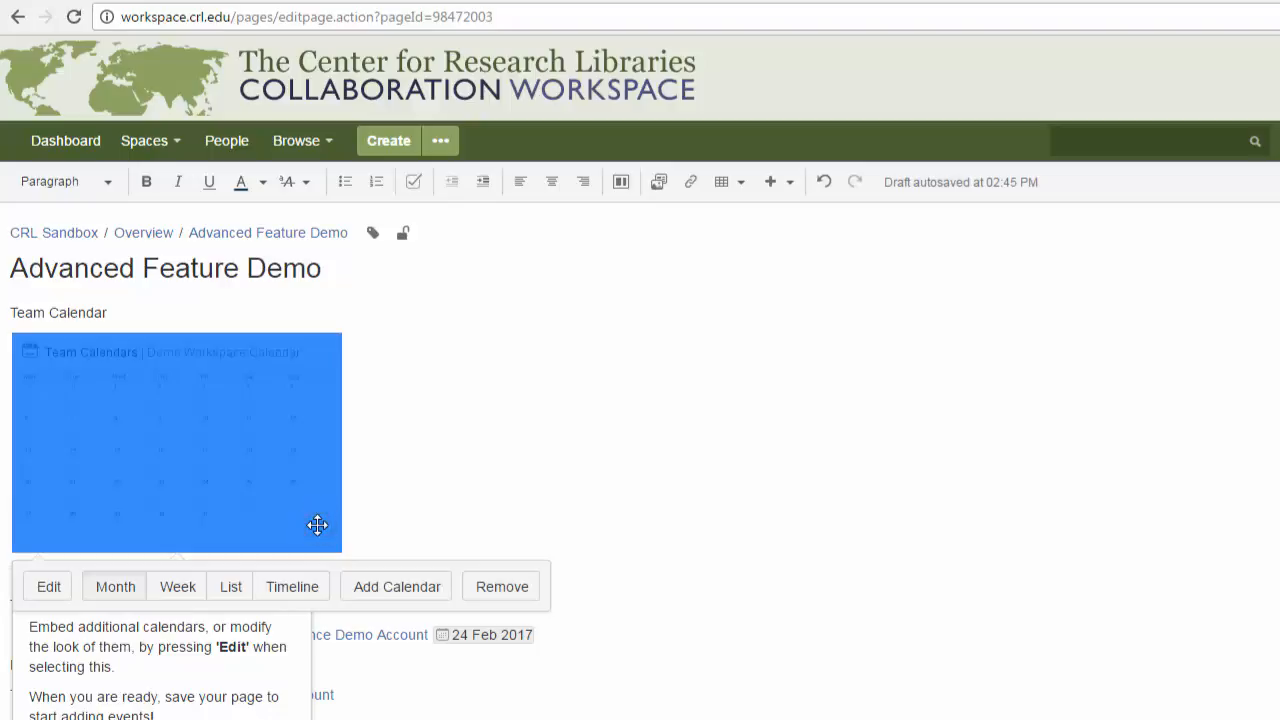
pyautogui.click(225, 583)
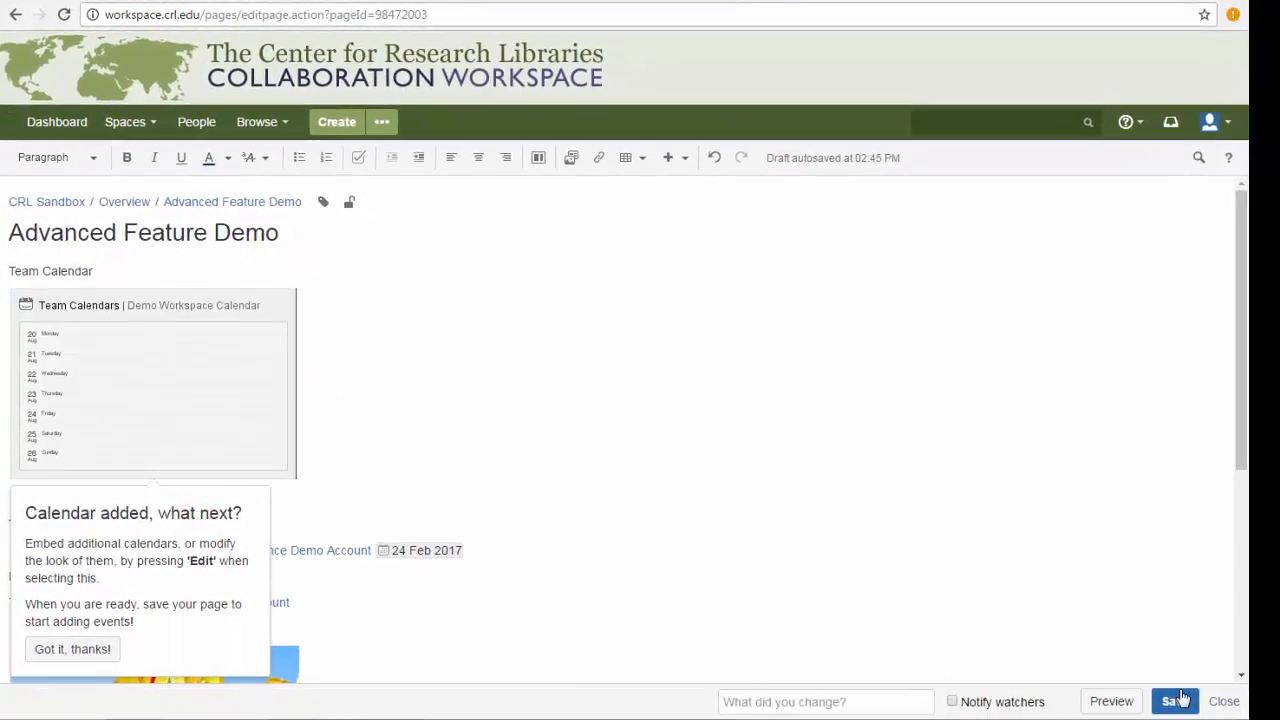
pyautogui.click(1177, 699)
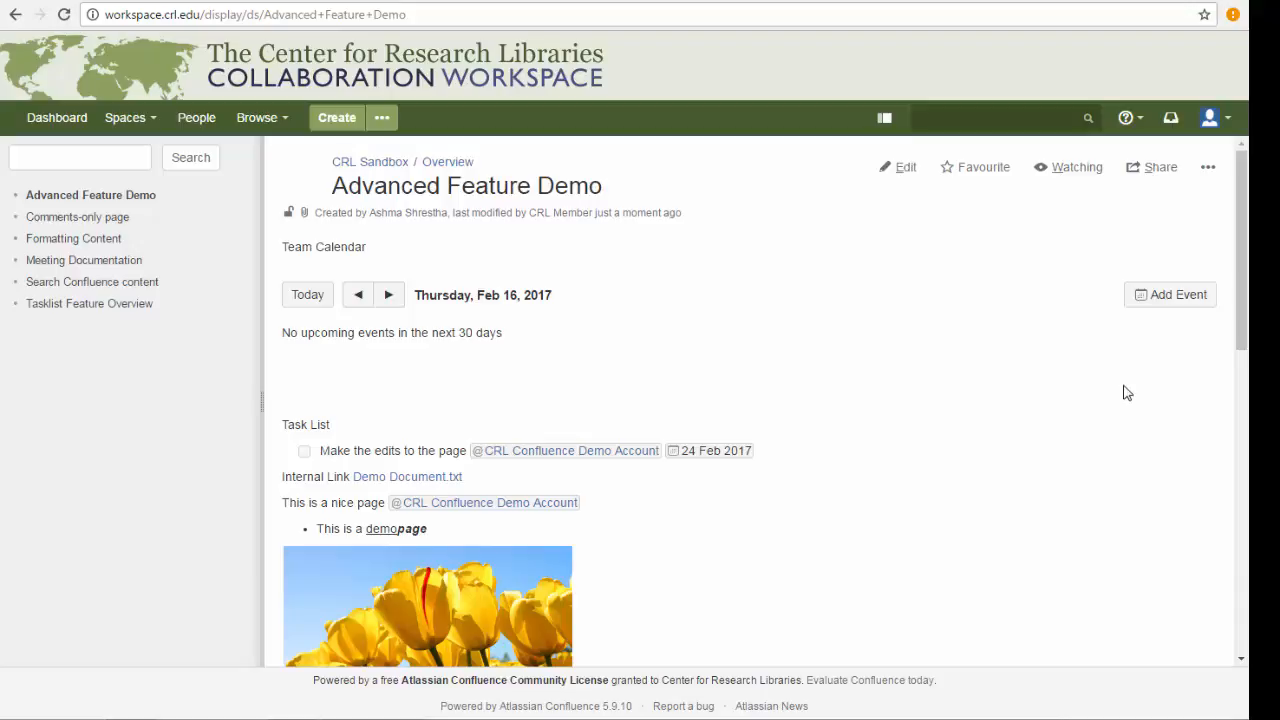
# Start a calendar event titled "Demo Recording Meeting" and set its date to 01-Mar-2017.
pyautogui.click(1178, 297)
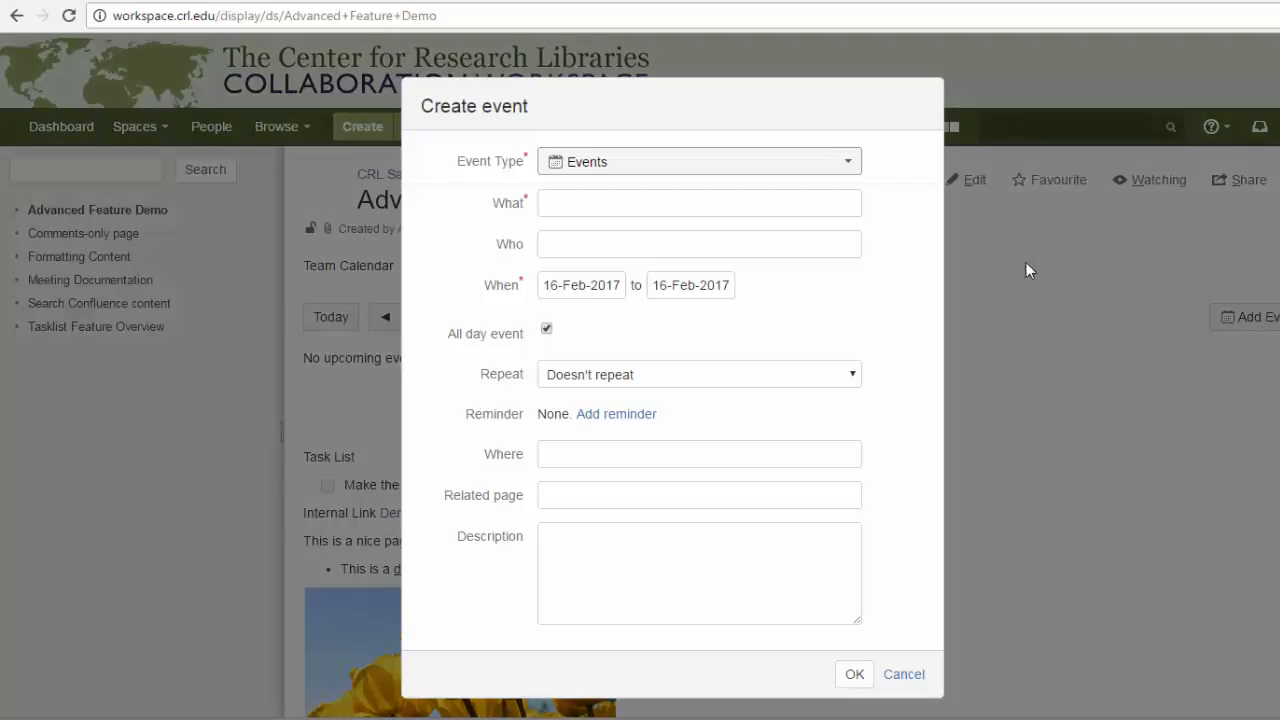
pyautogui.click(848, 210)
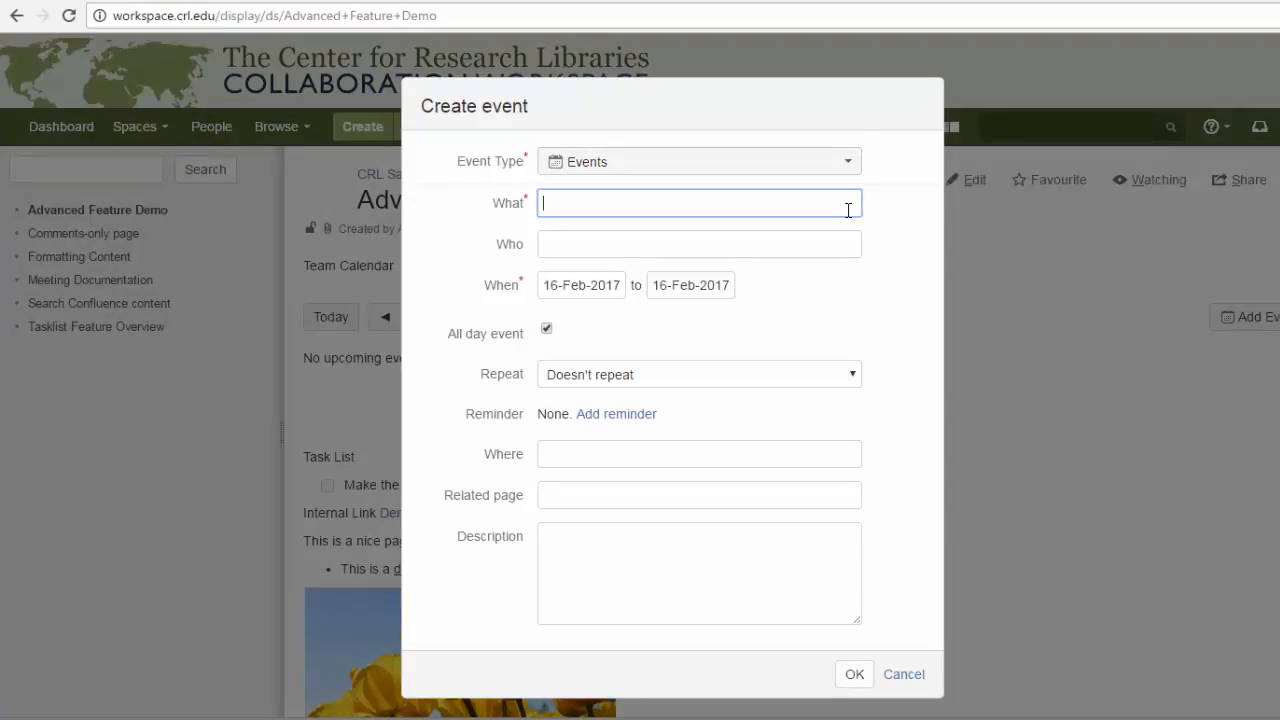
pyautogui.write('Demo Recording Meeting')
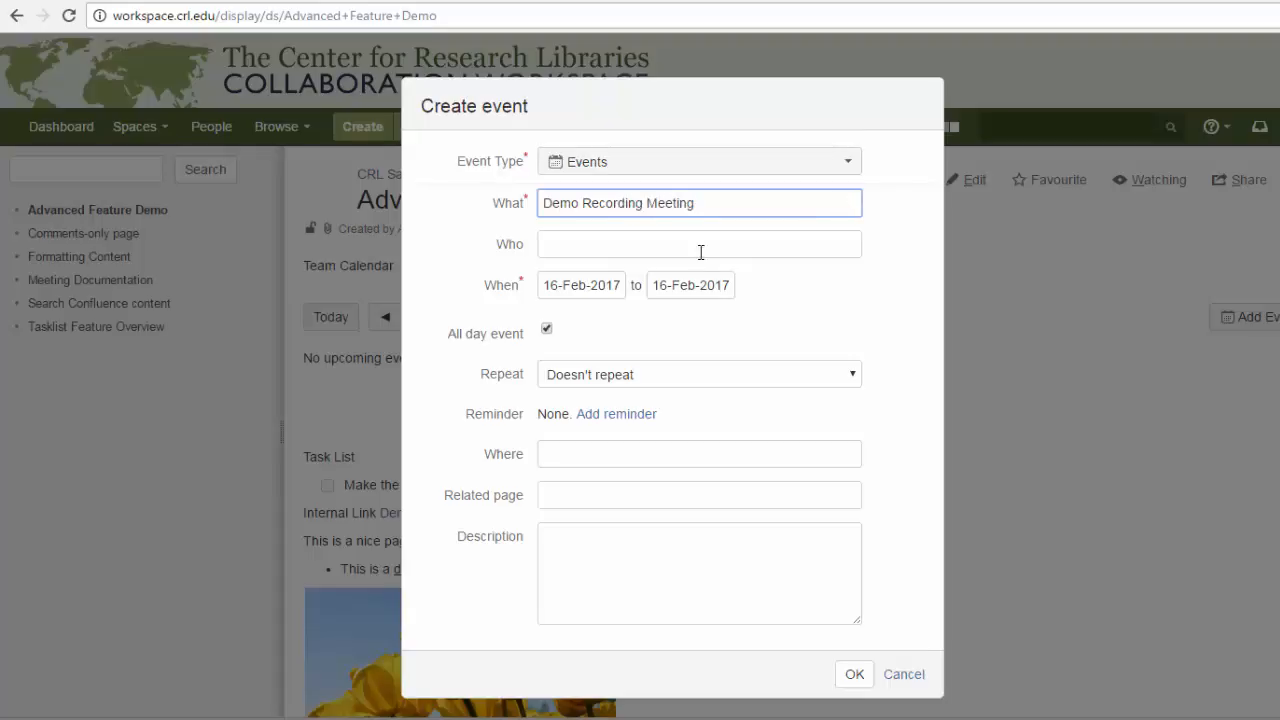
pyautogui.click(614, 285)
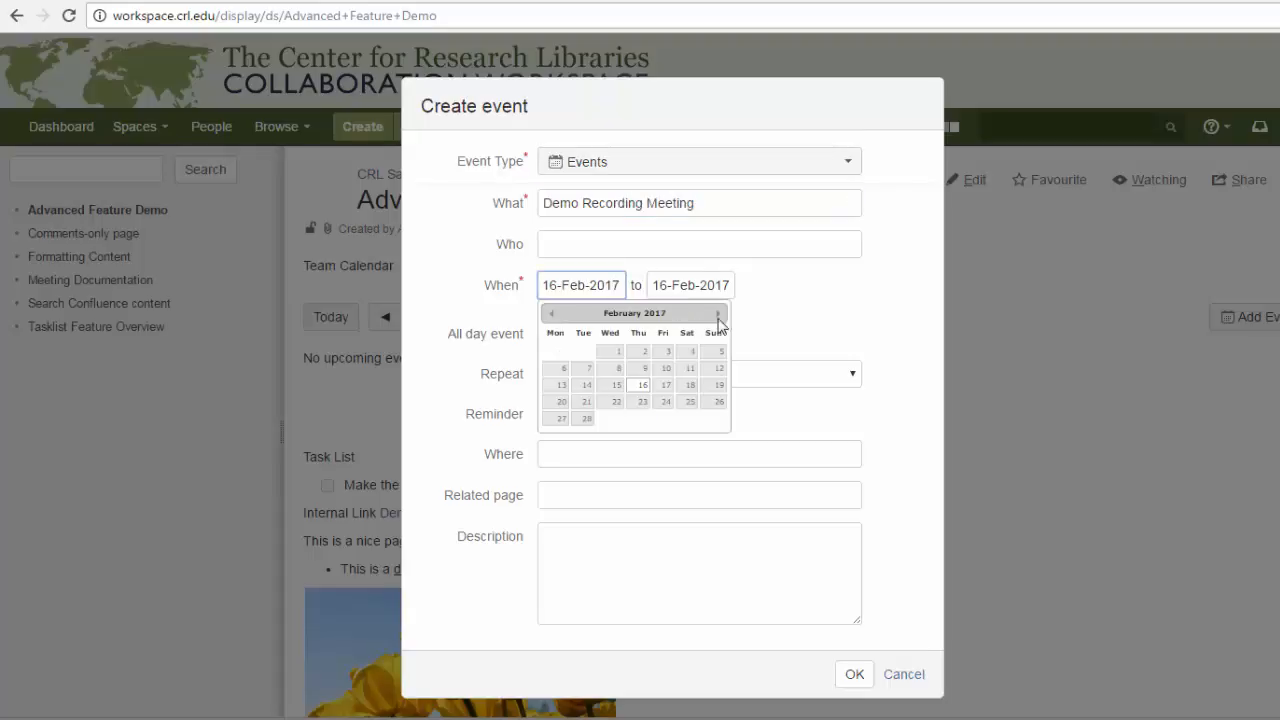
pyautogui.click(717, 313)
pyautogui.click(612, 352)
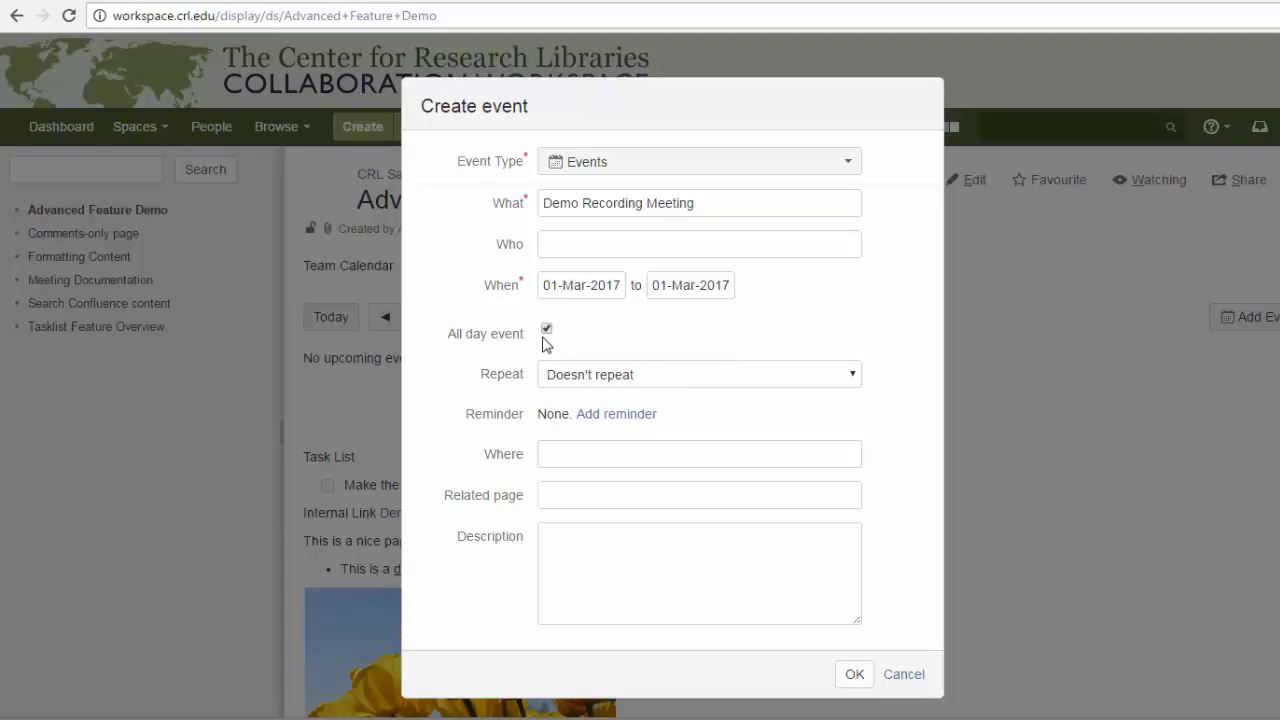
# Add a colleague found by first name and the CRL Confluence Demo Account as attendees, and create the event.
pyautogui.click(569, 246)
pyautogui.write('Judy')
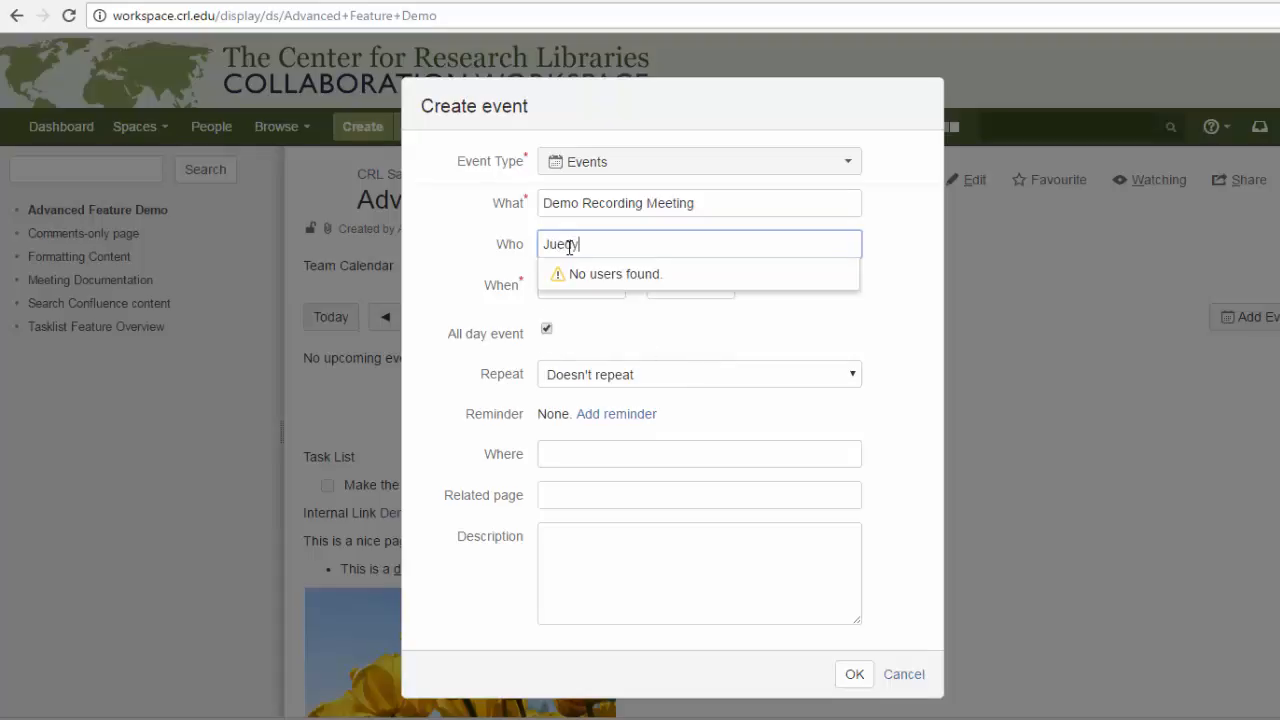
pyautogui.press('BackSpace')
pyautogui.write('y')
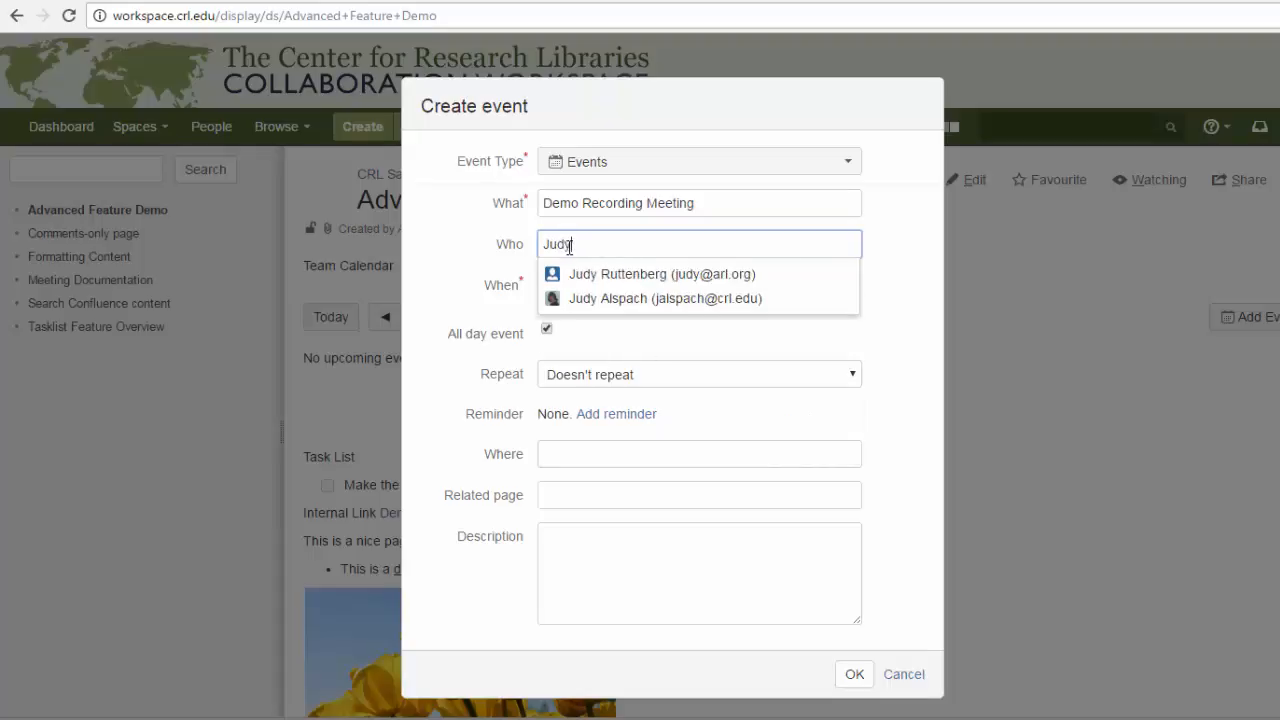
pyautogui.click(612, 295)
pyautogui.write('demo')
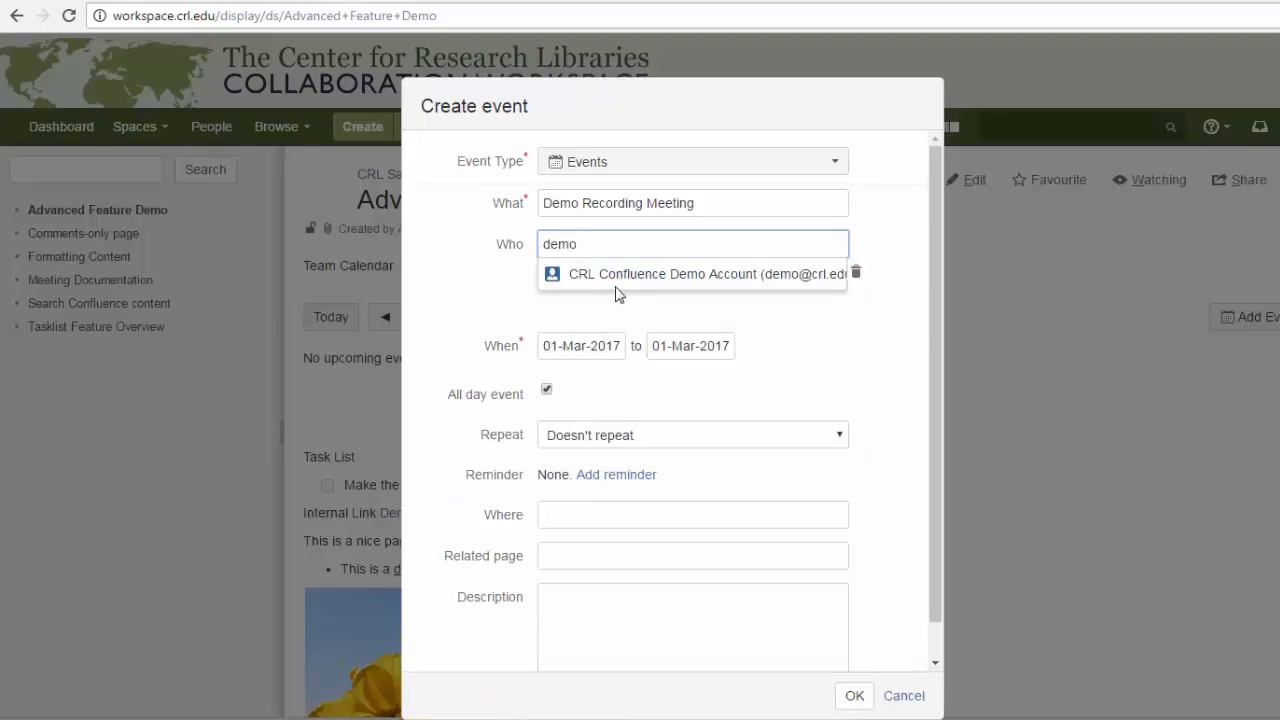
pyautogui.click(619, 276)
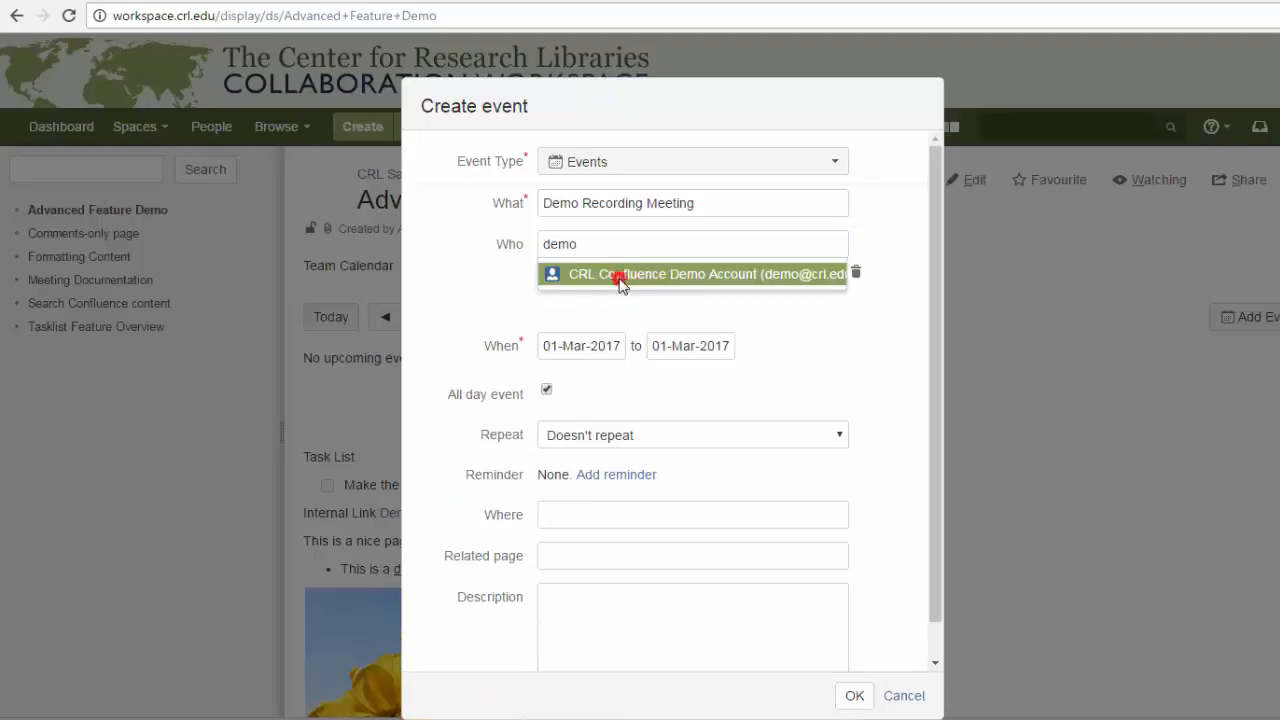
pyautogui.click(851, 695)
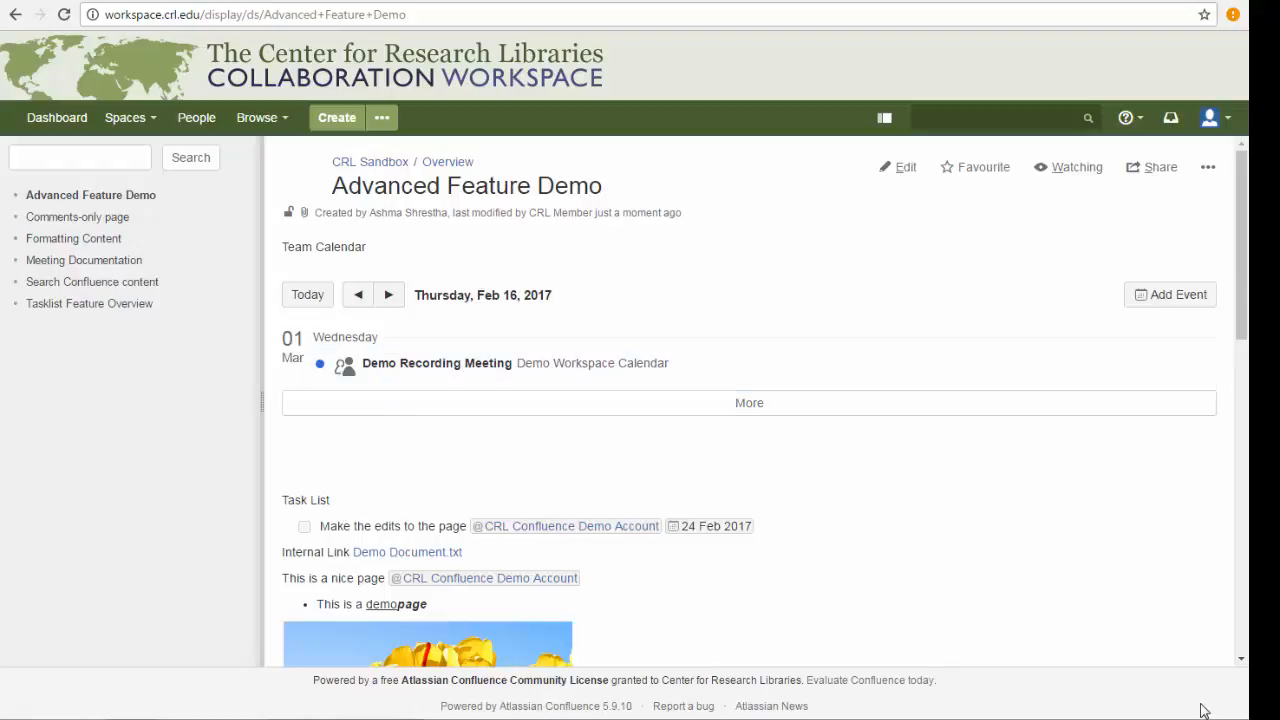
# Review the saved page from the calendar to the embedded video, and open the Formatting Content page.
pyautogui.scroll(-5, 1147, 600)
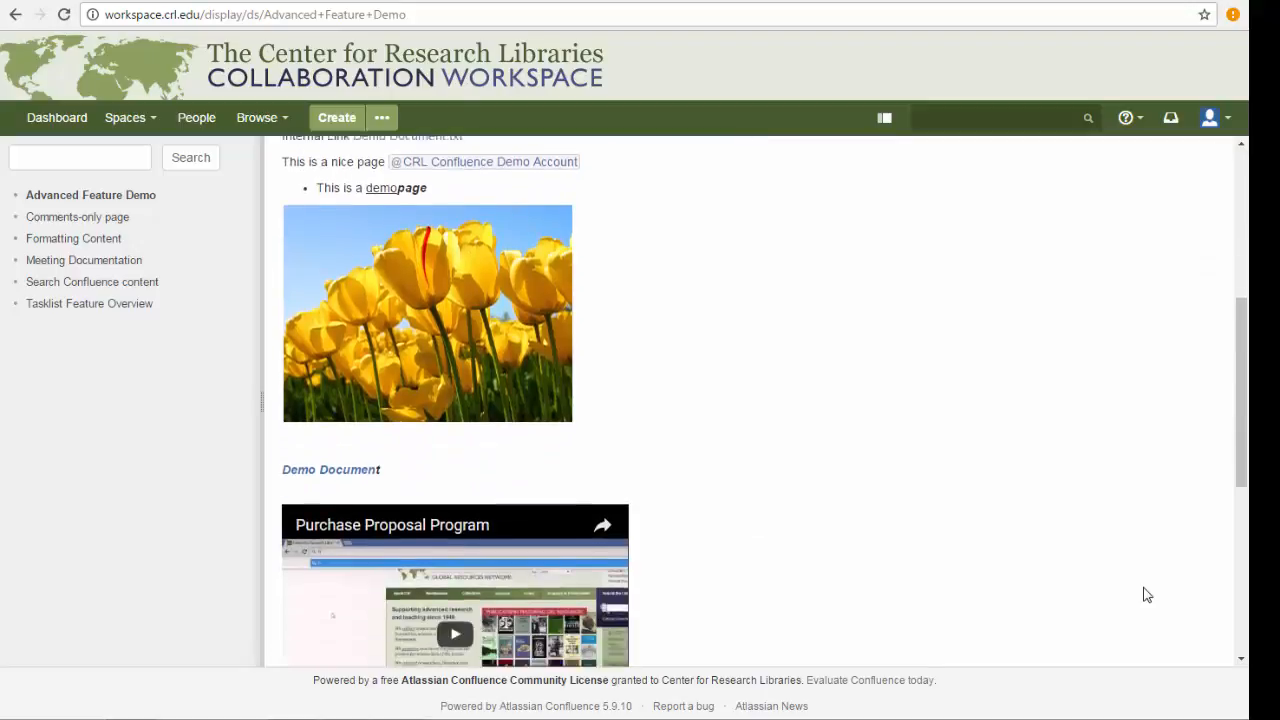
pyautogui.scroll(-3, 1147, 595)
pyautogui.scroll(2, 1147, 595)
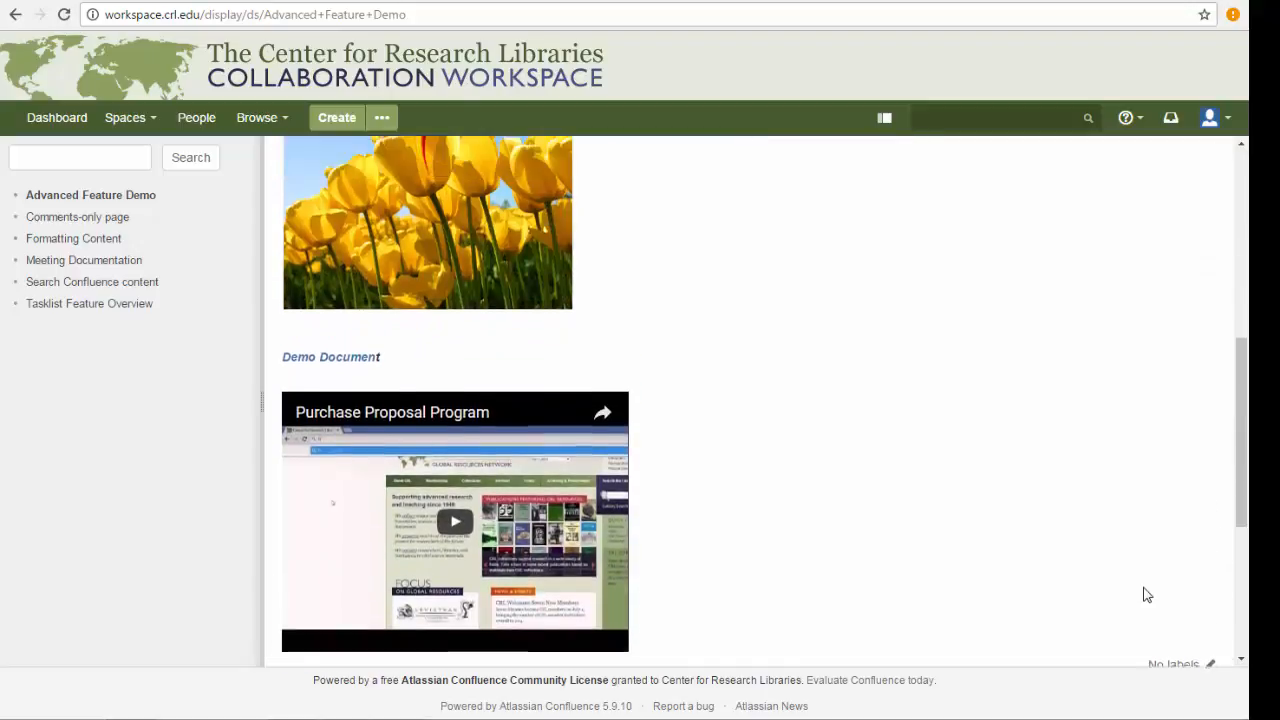
pyautogui.scroll(5, 1147, 595)
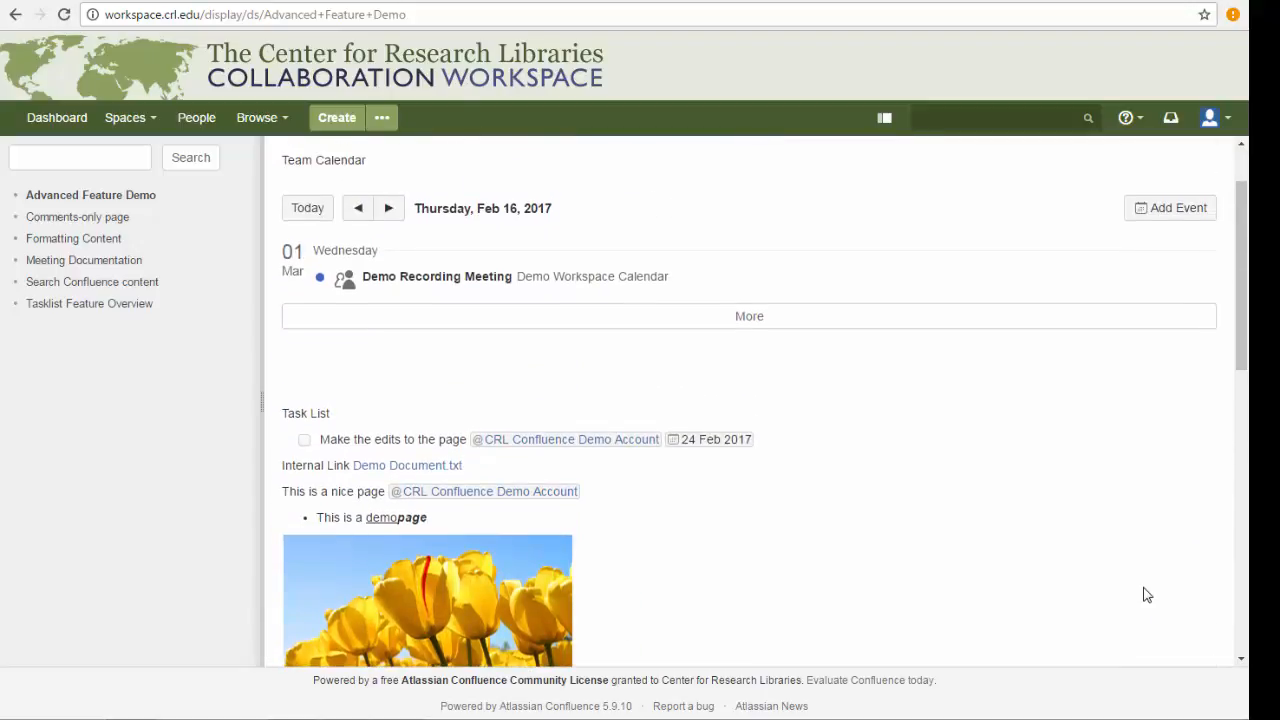
pyautogui.scroll(1, 1147, 595)
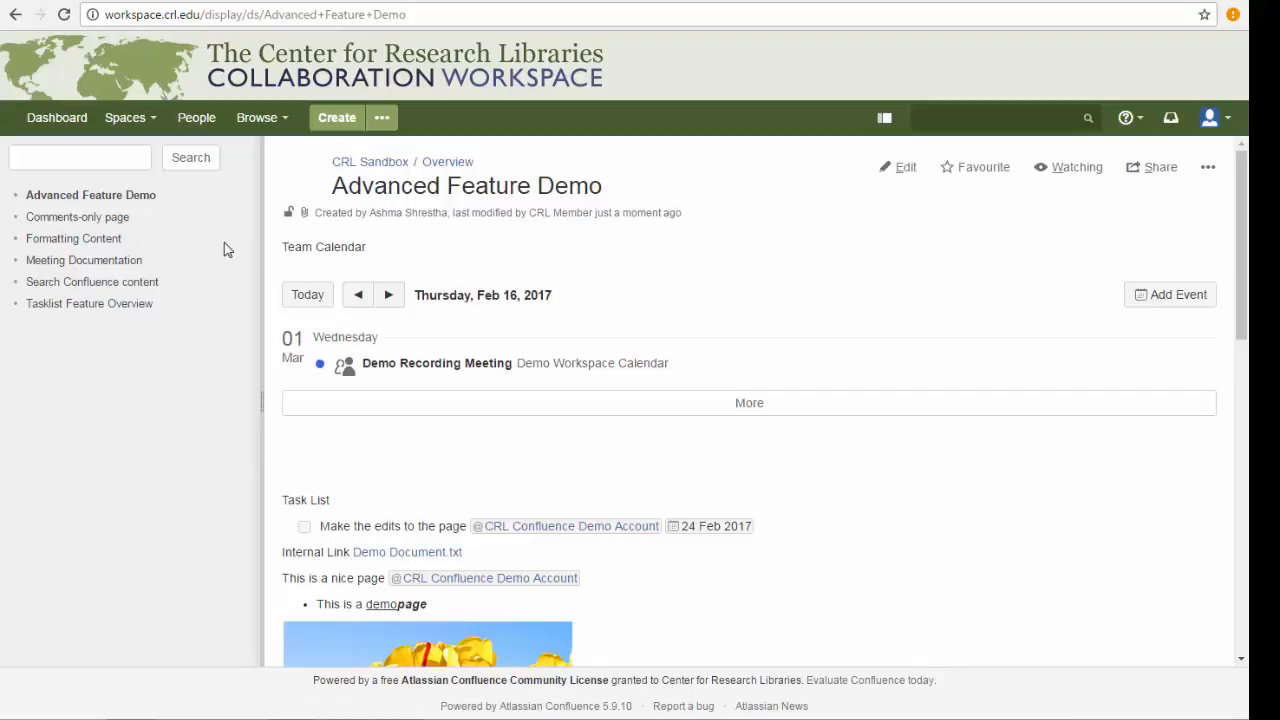
pyautogui.click(118, 242)
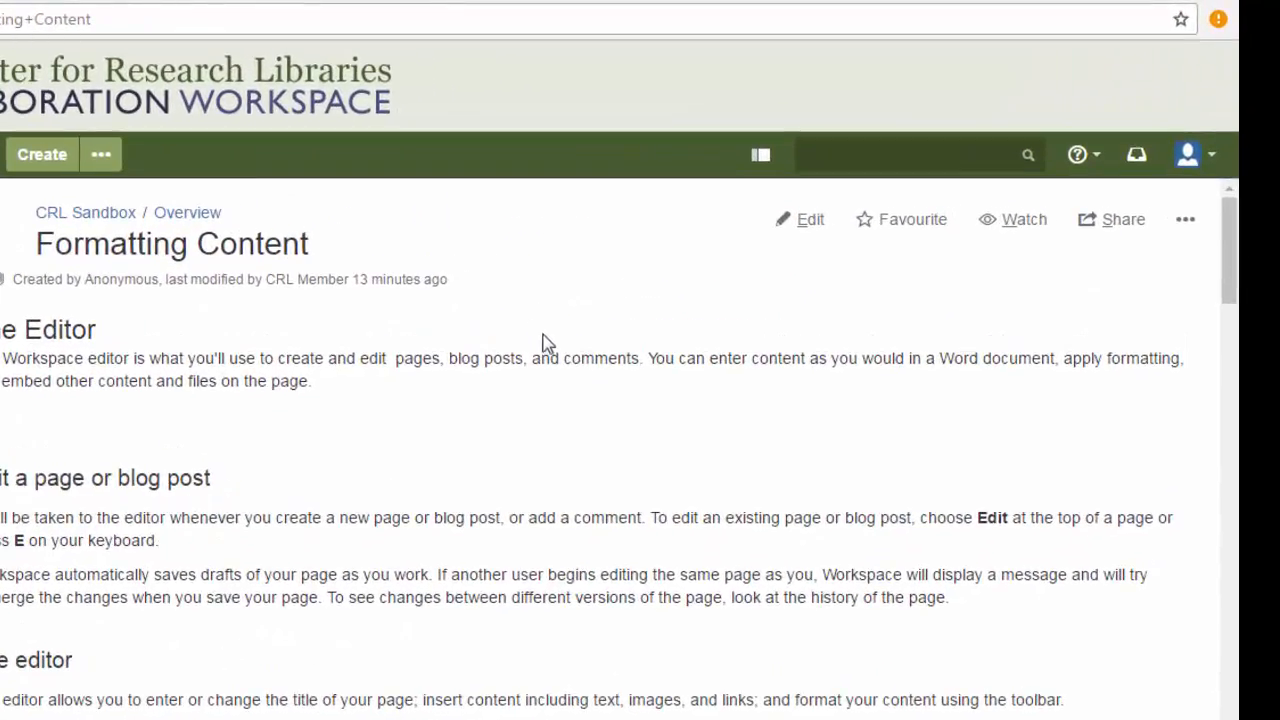
# Start watching the Formatting Content page for email updates, leaving the rest of the space unwatched.
pyautogui.click(1040, 228)
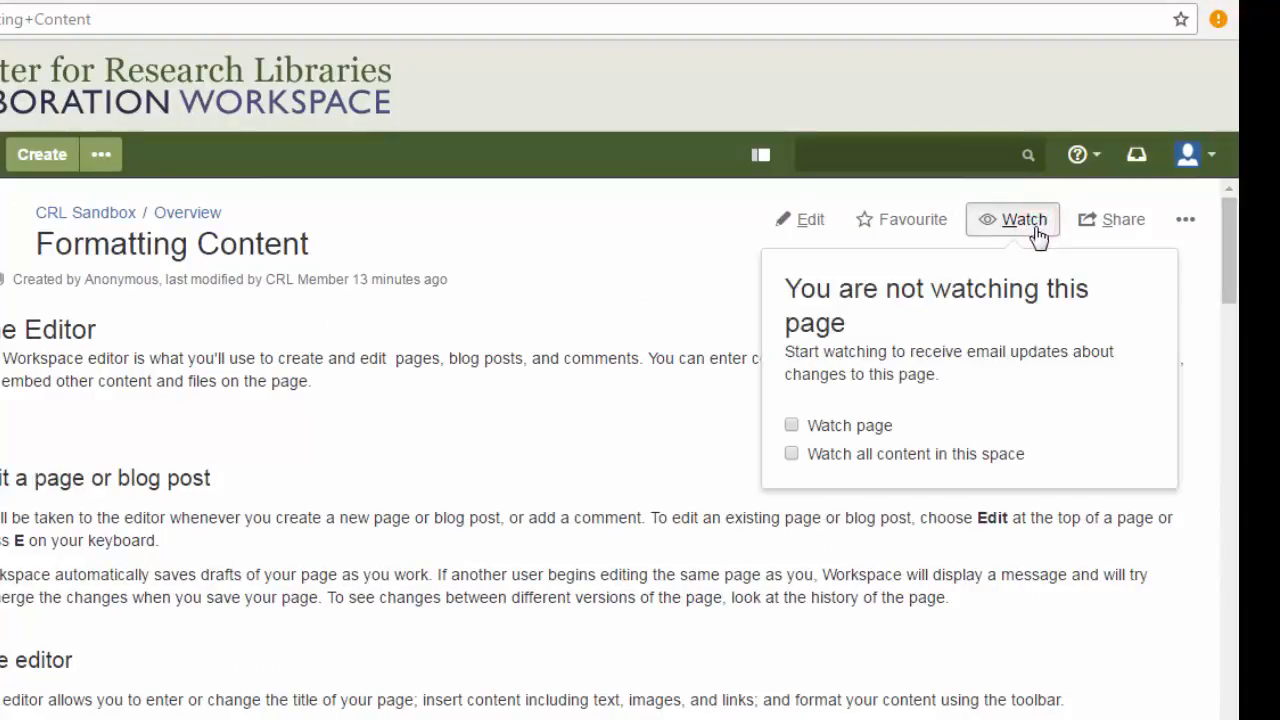
pyautogui.click(791, 425)
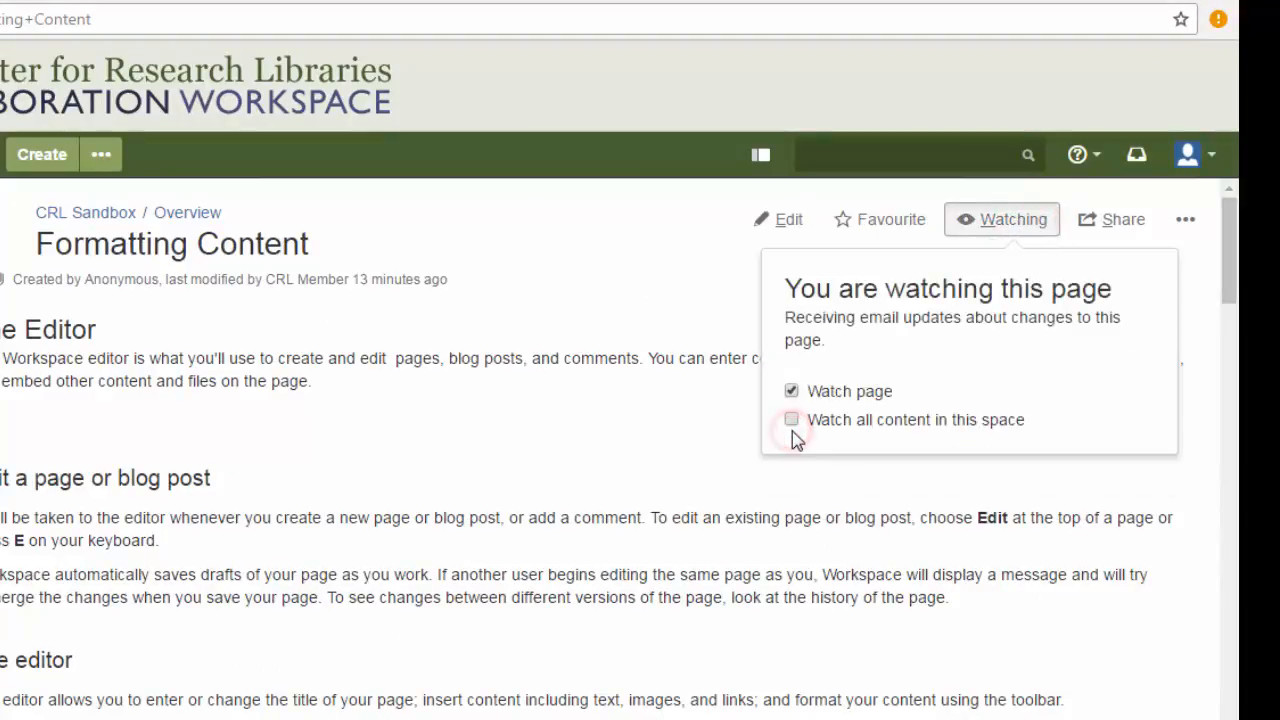
pyautogui.click(822, 481)
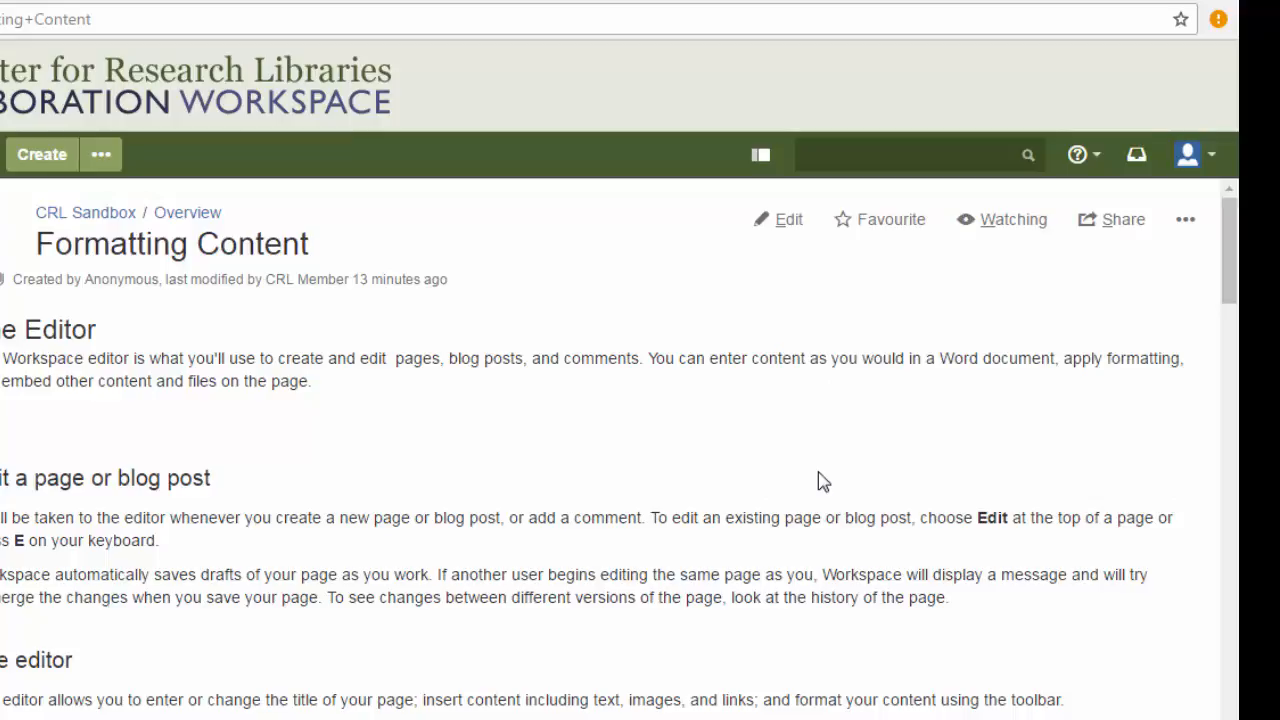
pyautogui.scroll(-2, 820, 480)
pyautogui.scroll(2, 837, 480)
# Stop watching the Formatting Content page.
pyautogui.click(1015, 226)
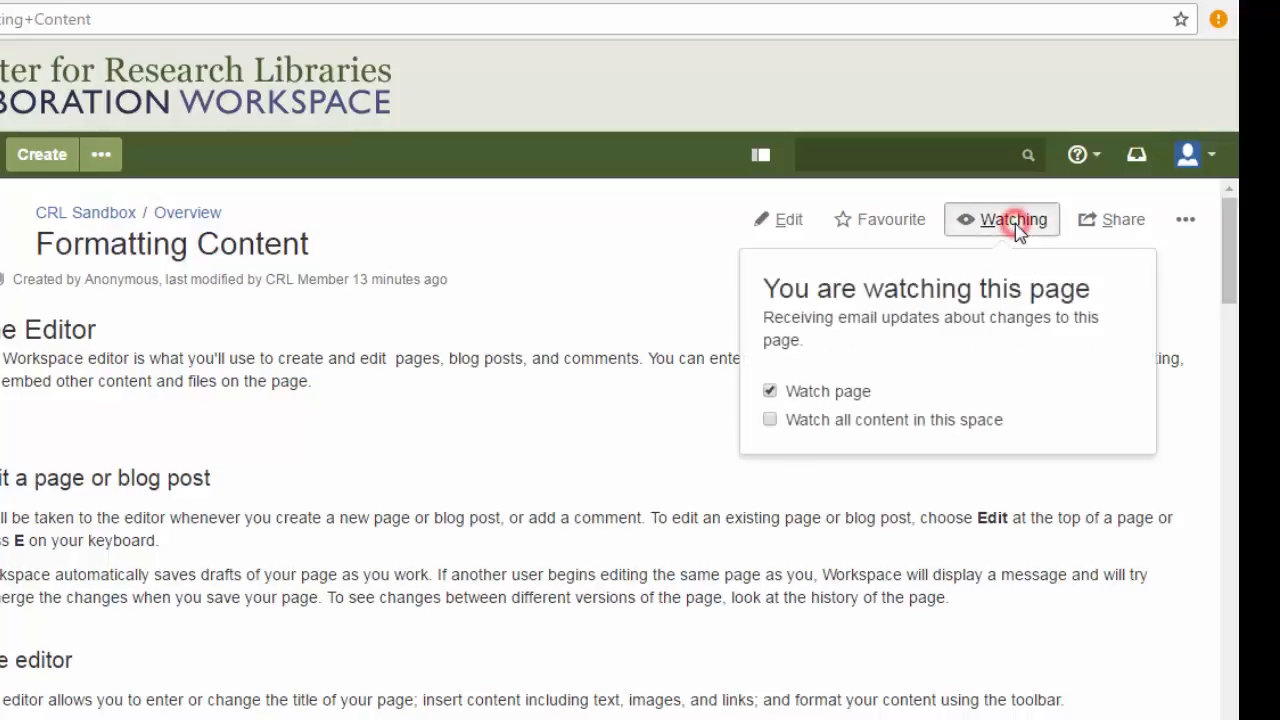
pyautogui.click(770, 391)
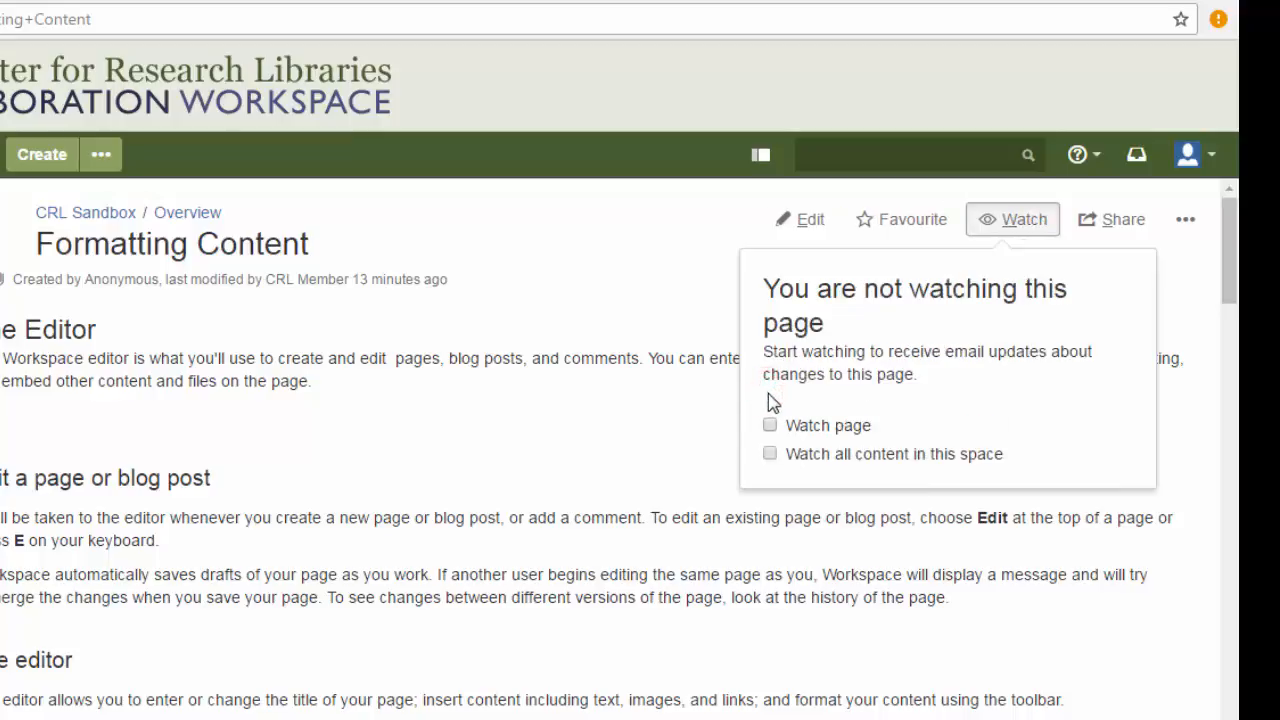
pyautogui.click(1035, 590)
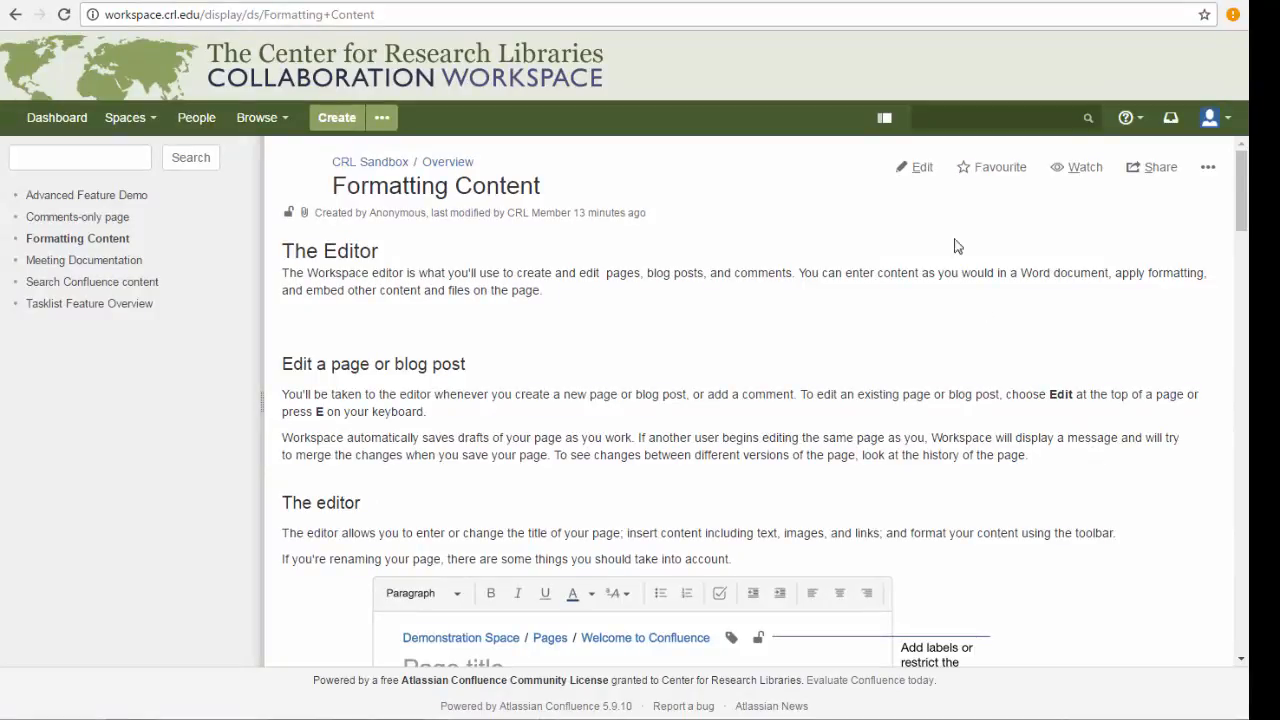
# Add the line "minor edits." below the page's introductory paragraph, turn off watcher notification, and save the page.
pyautogui.click(920, 170)
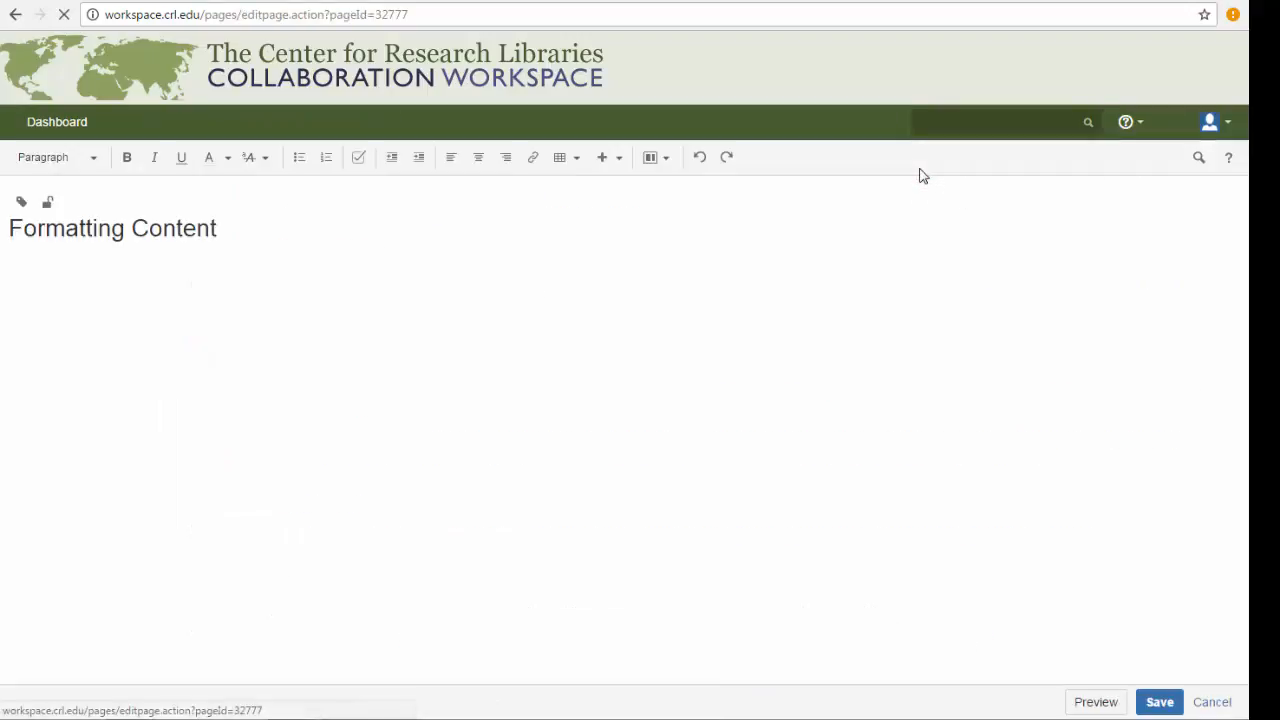
pyautogui.click(87, 330)
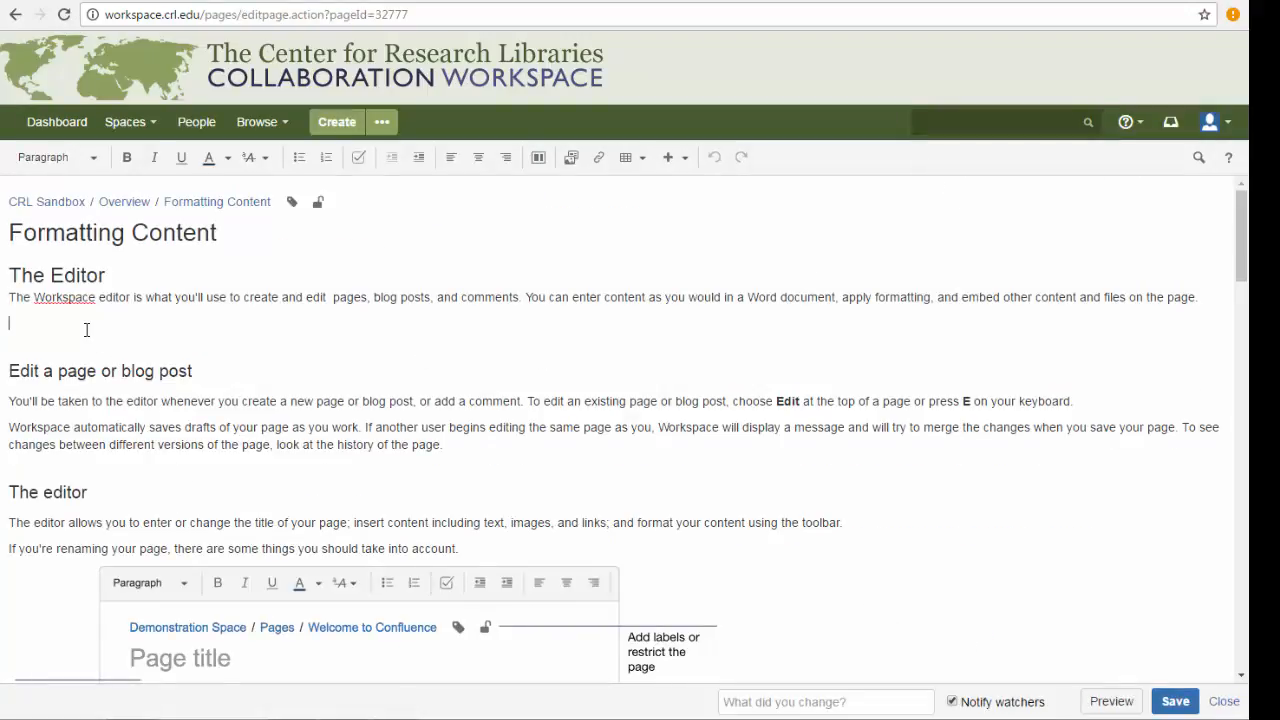
pyautogui.write('minor edits')
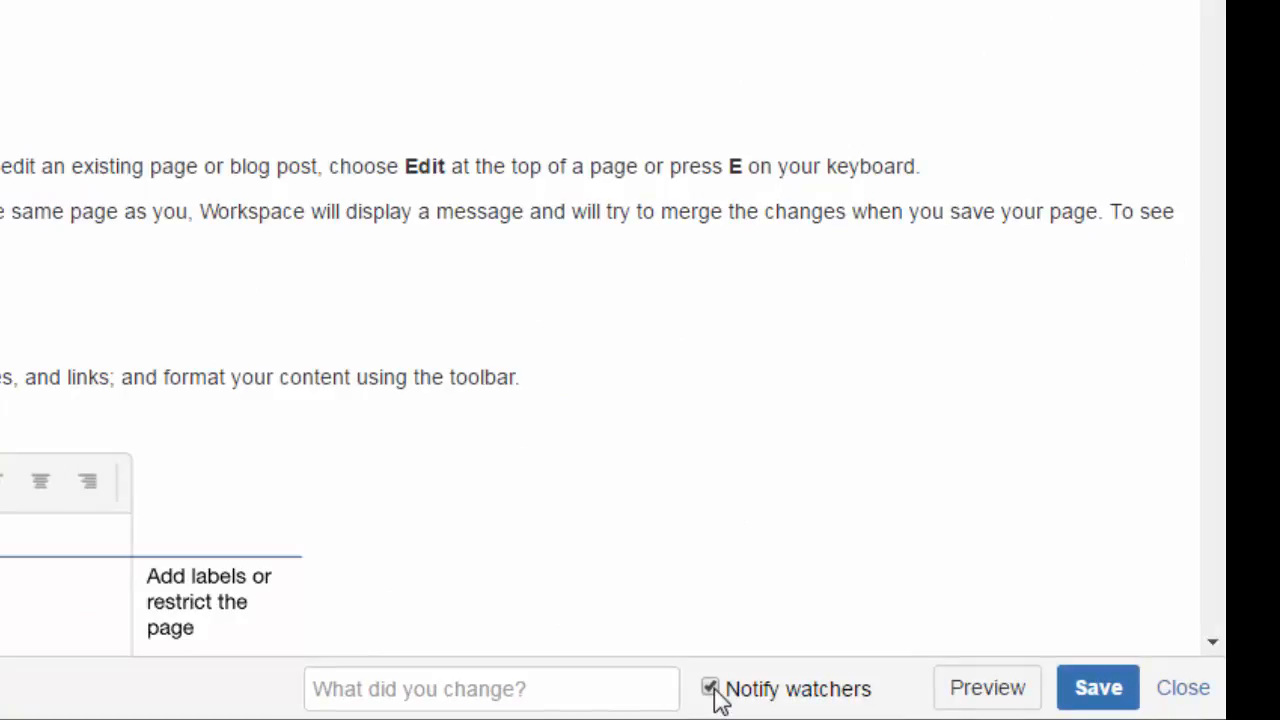
pyautogui.click(711, 689)
pyautogui.click(1111, 695)
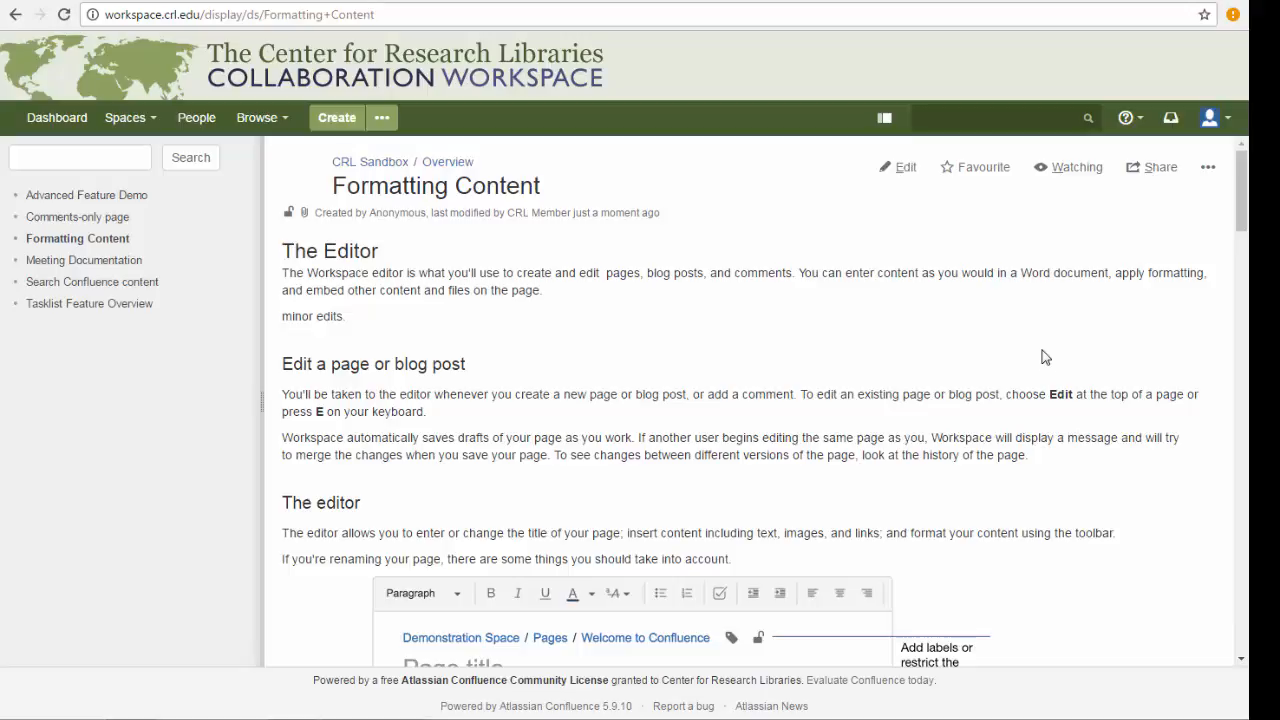
# Find "Workspace" in the Formatting Content page, replace all occurrences with "CRL Workspace", and save the page.
pyautogui.click(900, 170)
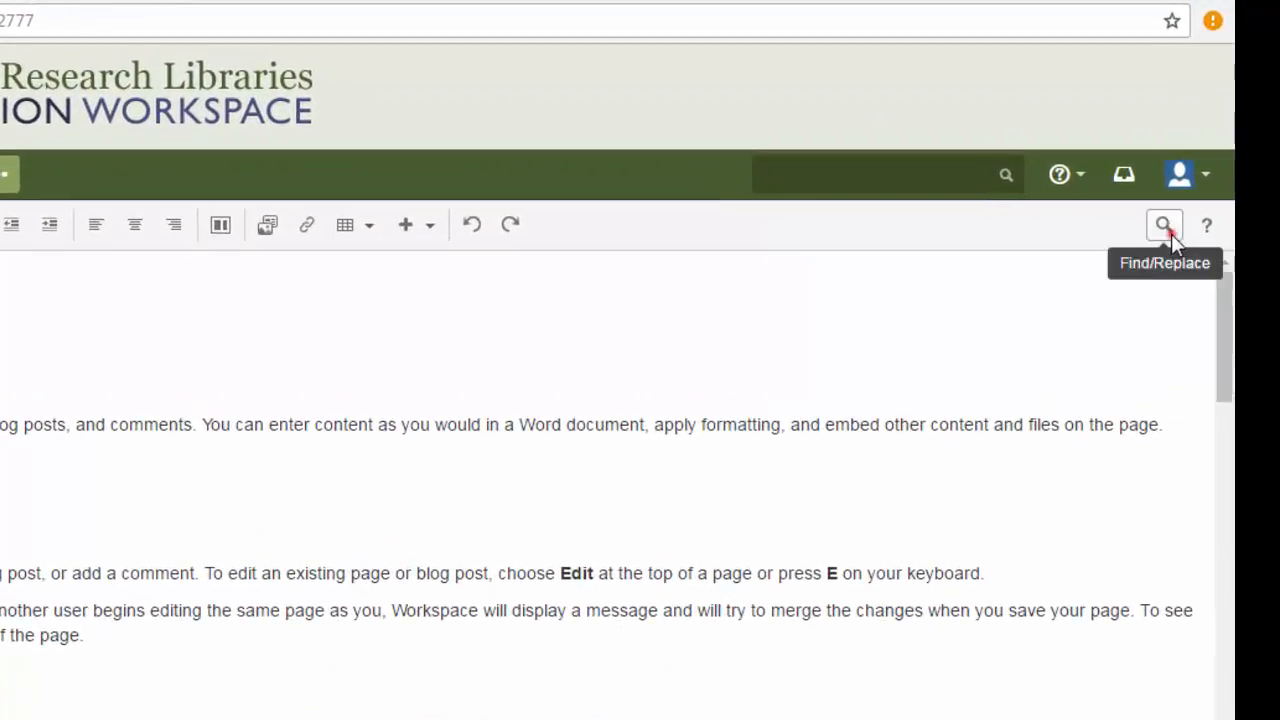
pyautogui.click(1170, 232)
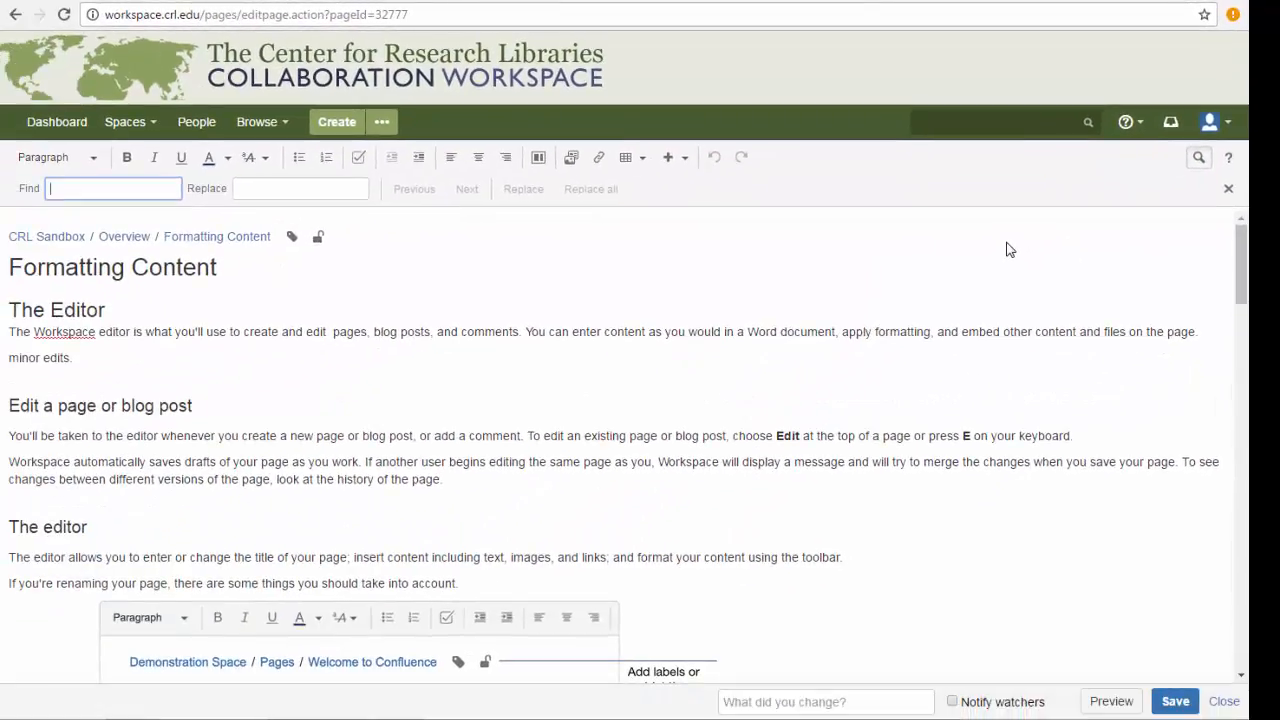
pyautogui.write('Workspace')
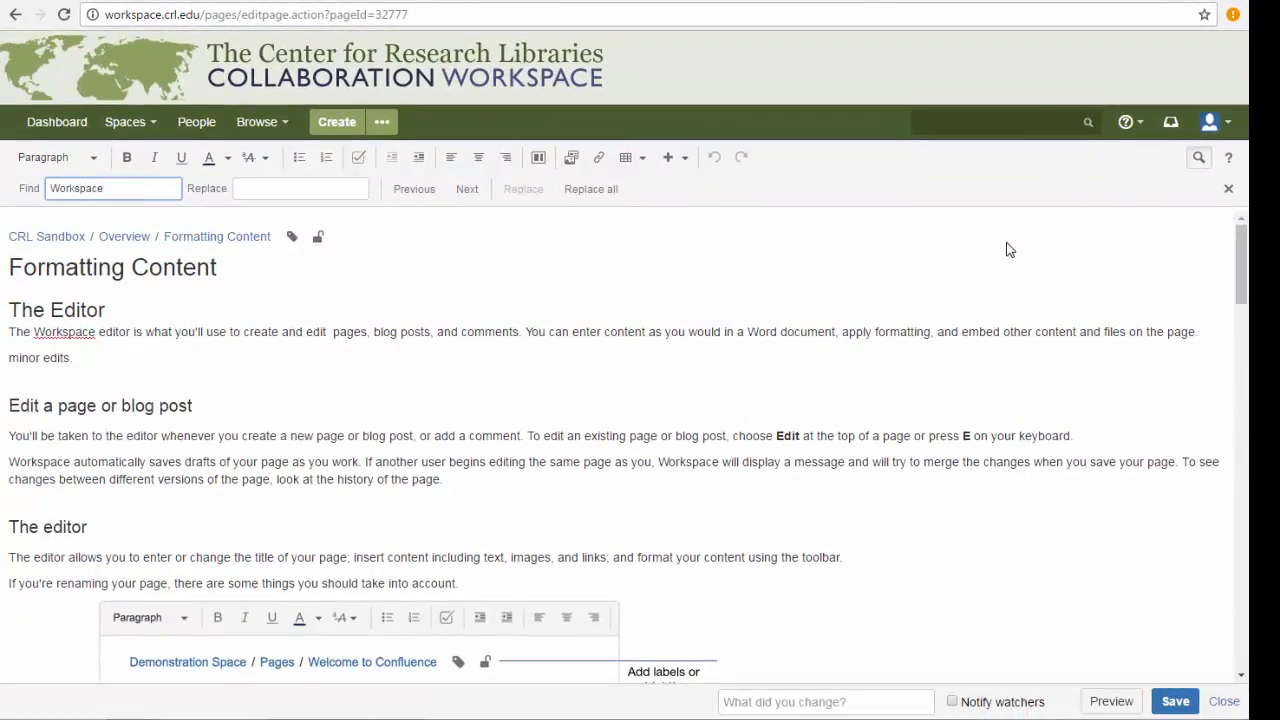
pyautogui.click(458, 194)
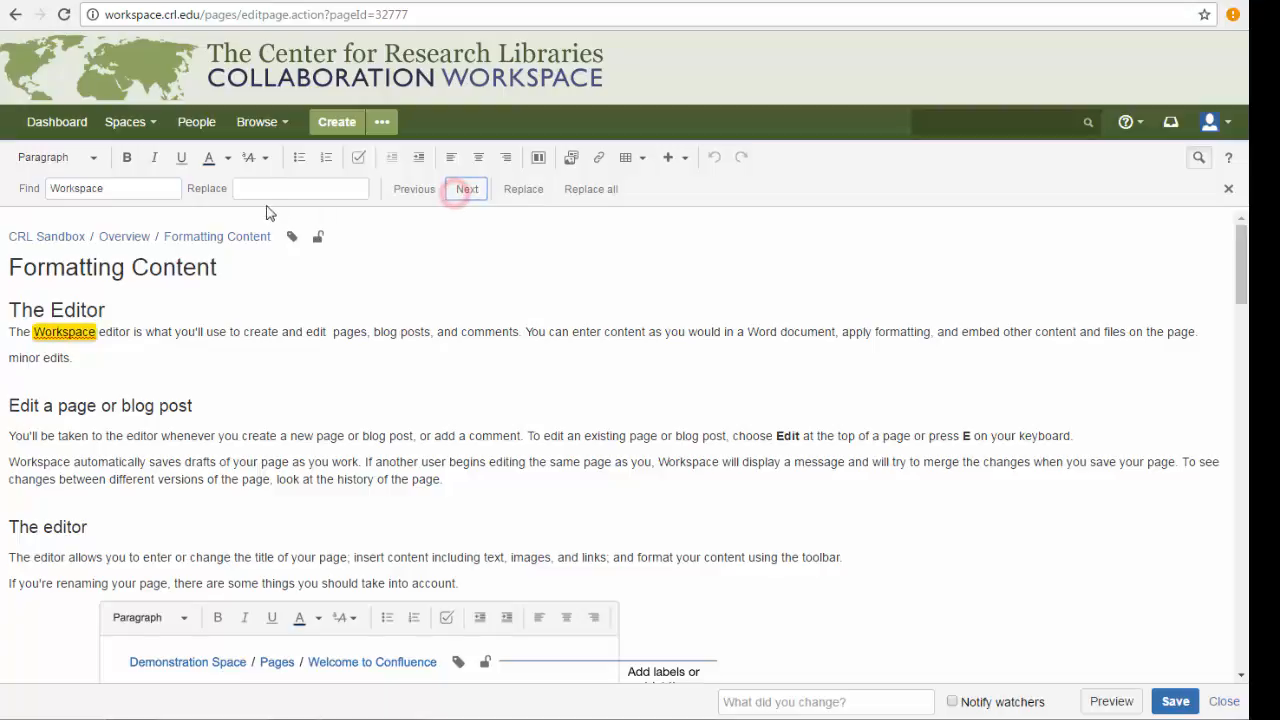
pyautogui.click(266, 190)
pyautogui.write('CRL Wo')
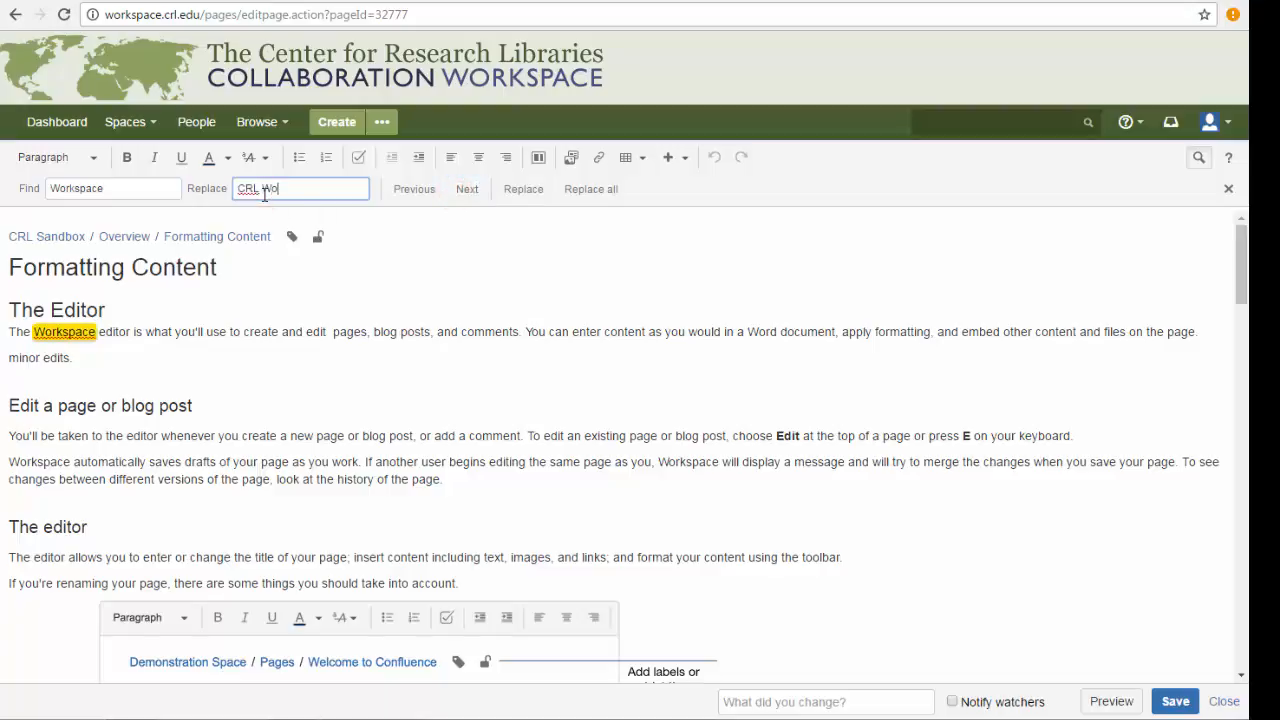
pyautogui.write('rkspace')
pyautogui.click(590, 189)
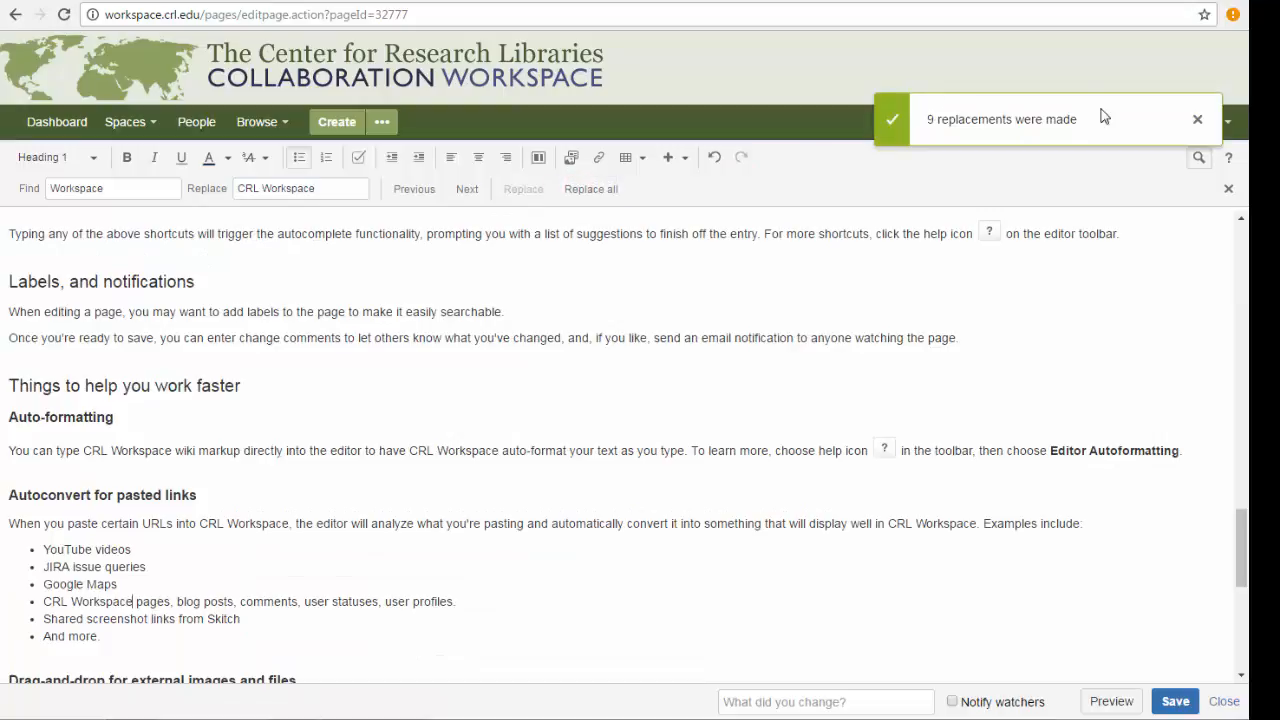
pyautogui.click(1175, 700)
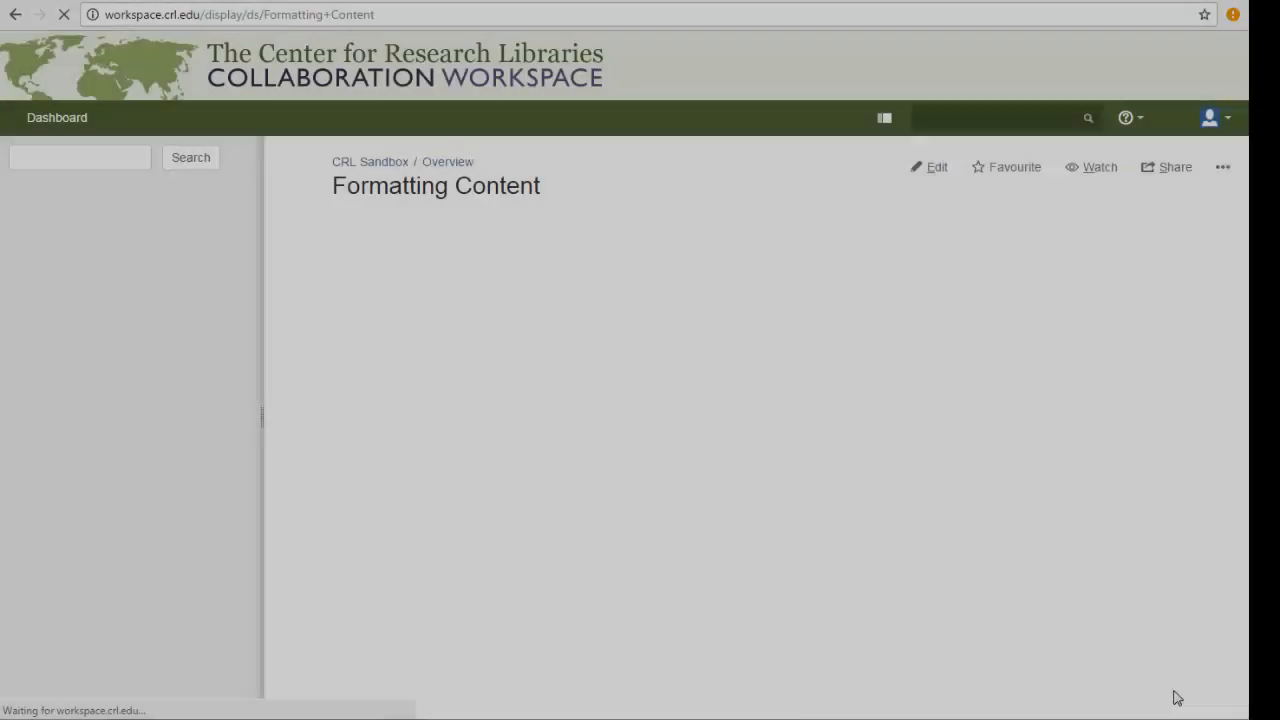